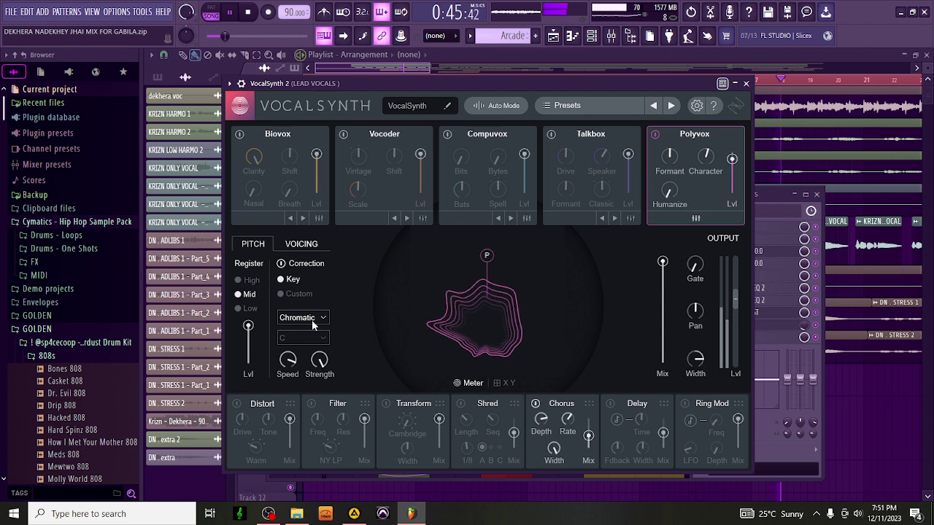
Step: Set VocalSynth 2's pitch correction on the lead vocals to G Major and close the plugin
{"action": "left_click", "coordinate": [312, 321]}
{"action": "left_click", "coordinate": [306, 340]}
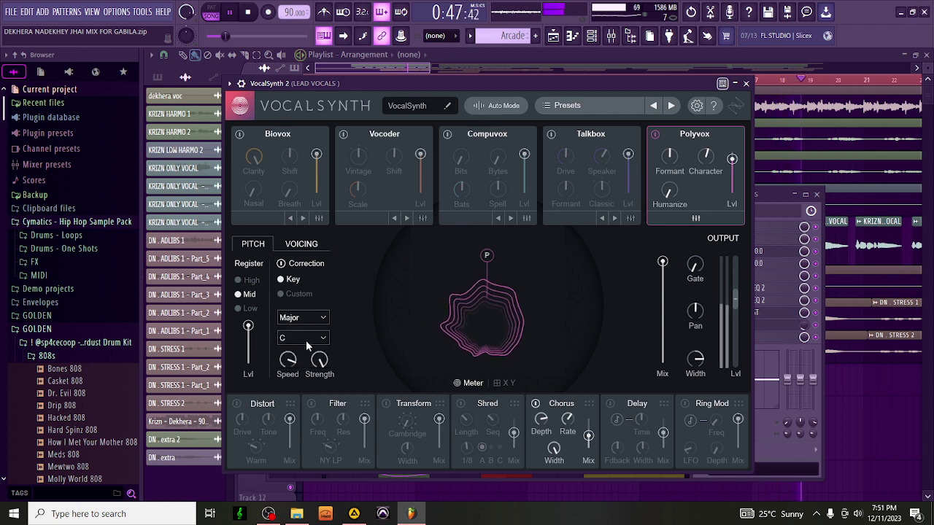
{"action": "left_click", "coordinate": [305, 340]}
{"action": "left_click", "coordinate": [300, 265]}
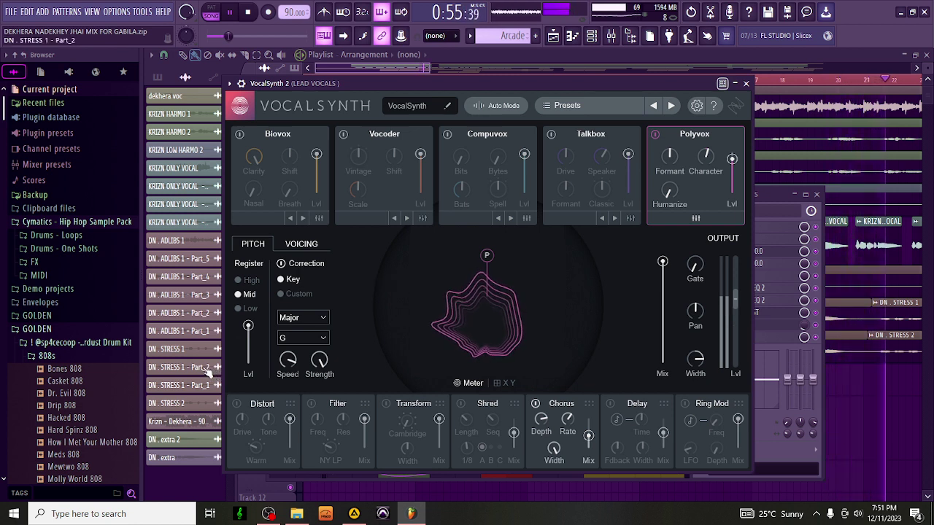
{"action": "left_click", "coordinate": [746, 84]}
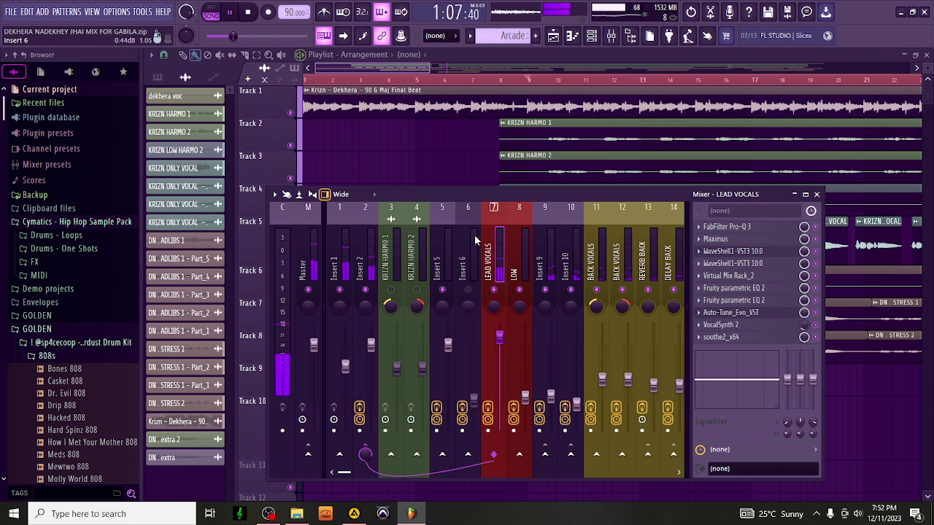
Step: Reset the volume fader of the beat clip's mixer track, Insert 1, to its default
{"action": "left_click", "coordinate": [363, 219]}
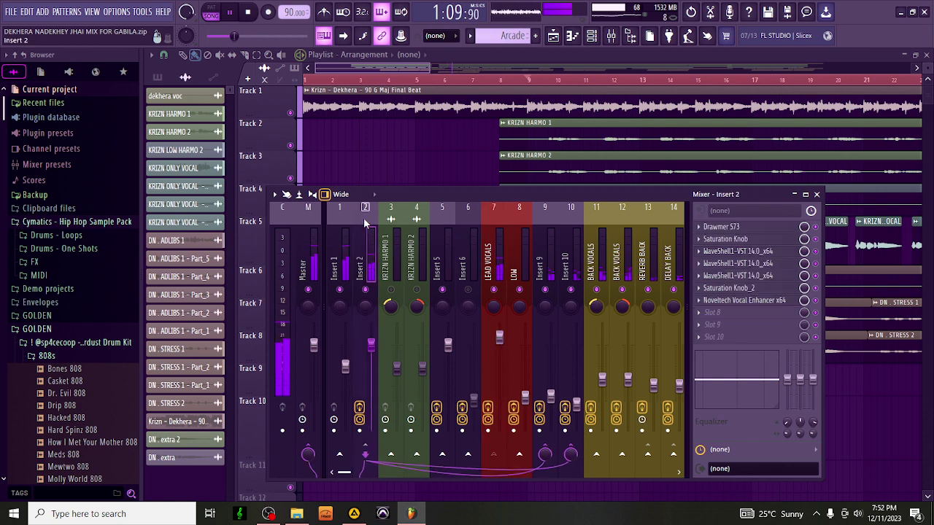
{"action": "double_click", "coordinate": [388, 117]}
{"action": "left_click", "coordinate": [524, 188]}
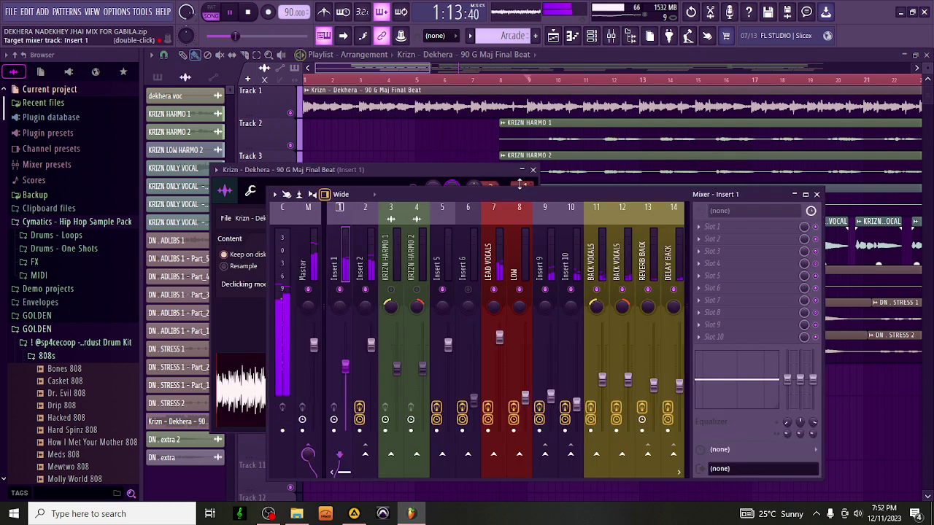
{"action": "right_click", "coordinate": [346, 304]}
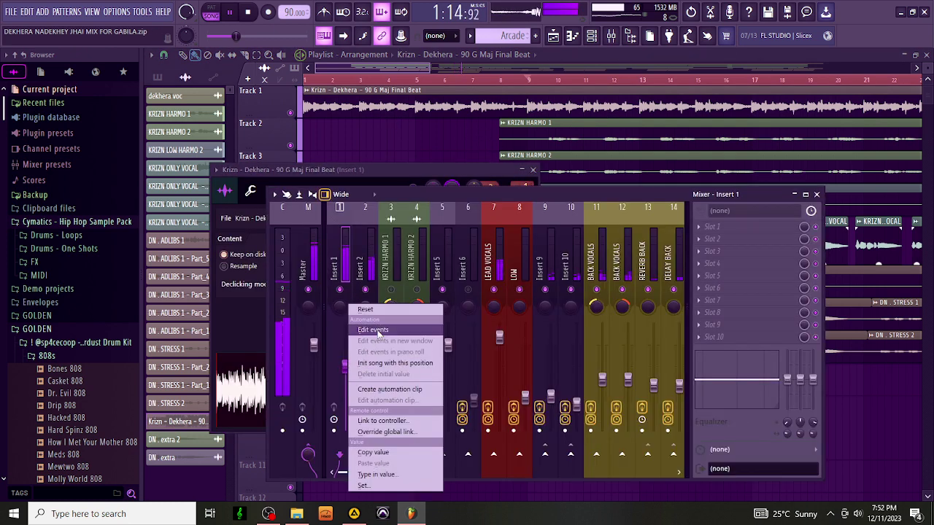
{"action": "left_click", "coordinate": [387, 309]}
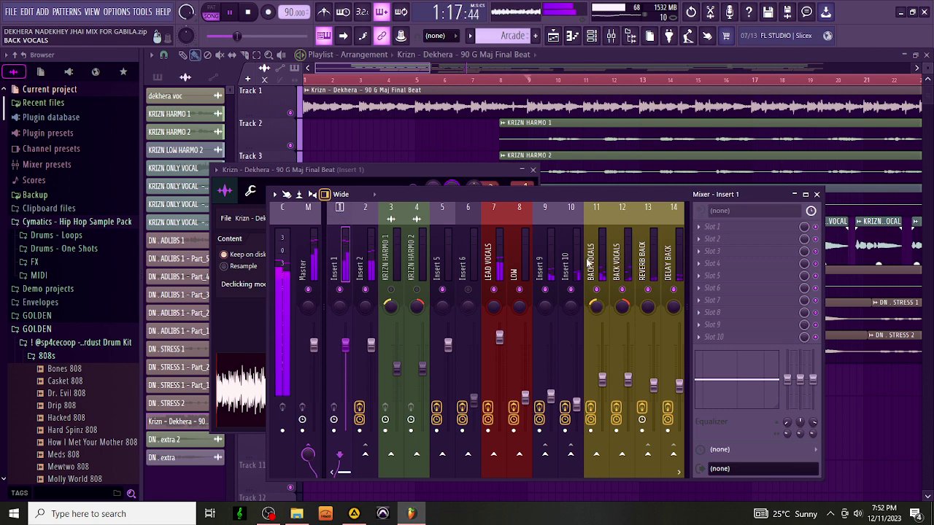
Step: Load the "gabila beat magic" mixer track state onto Insert 1
{"action": "right_click", "coordinate": [346, 219]}
{"action": "mouse_move", "coordinate": [385, 227]}
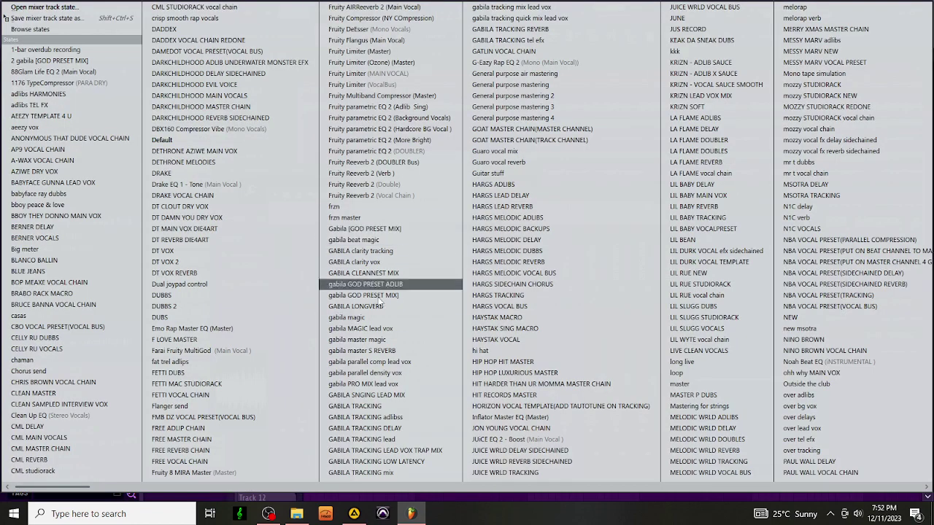
{"action": "left_click", "coordinate": [358, 240]}
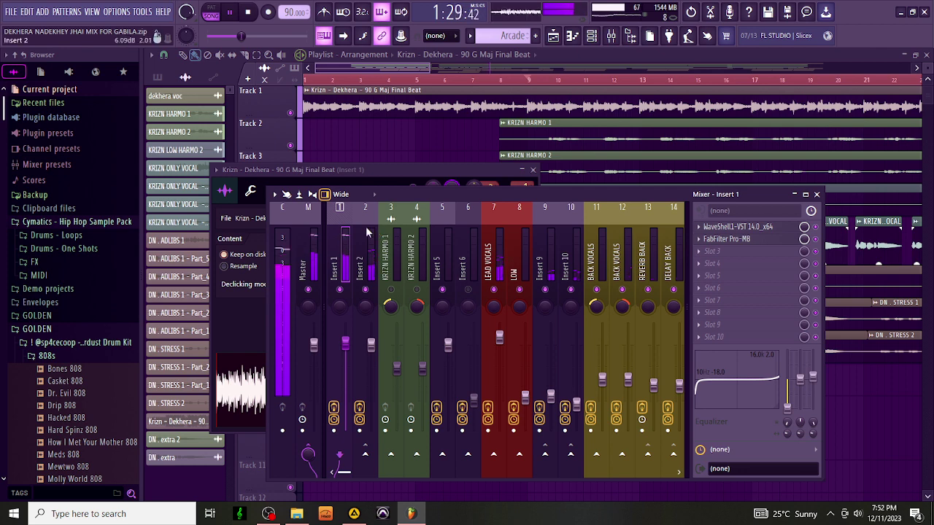
Step: Load the "gabila master magic" mixer track state onto the Master track
{"action": "right_click", "coordinate": [313, 216]}
{"action": "mouse_move", "coordinate": [372, 225]}
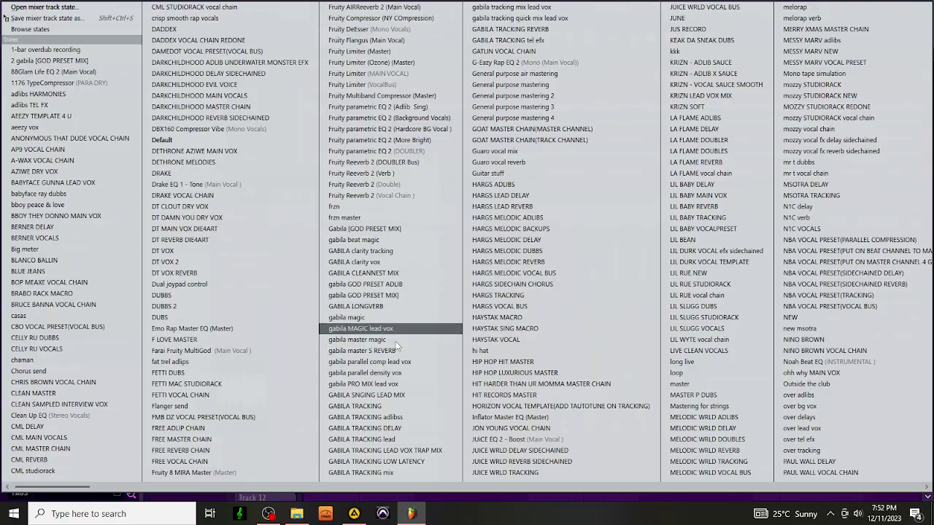
{"action": "left_click", "coordinate": [391, 340]}
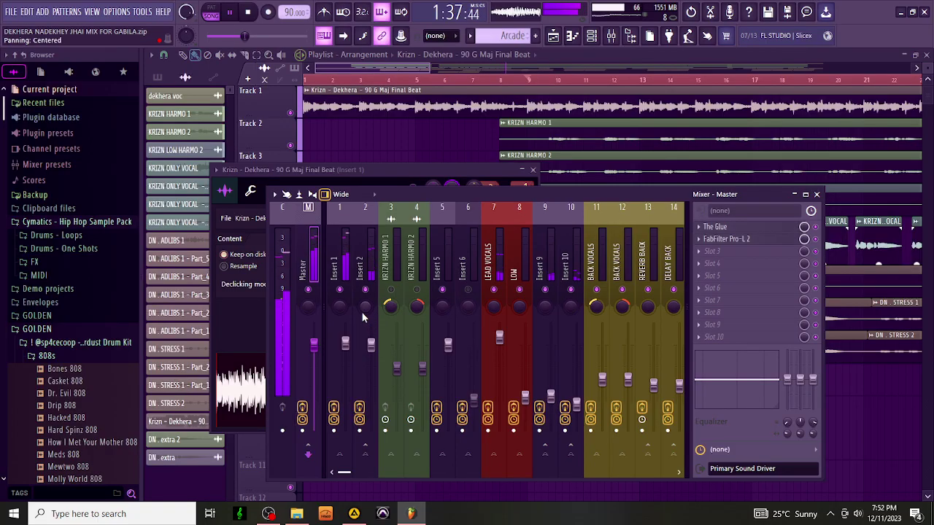
Step: Add the Soundgoodizer effect to slot 8 of mixer track Insert 2
{"action": "left_click", "coordinate": [357, 240]}
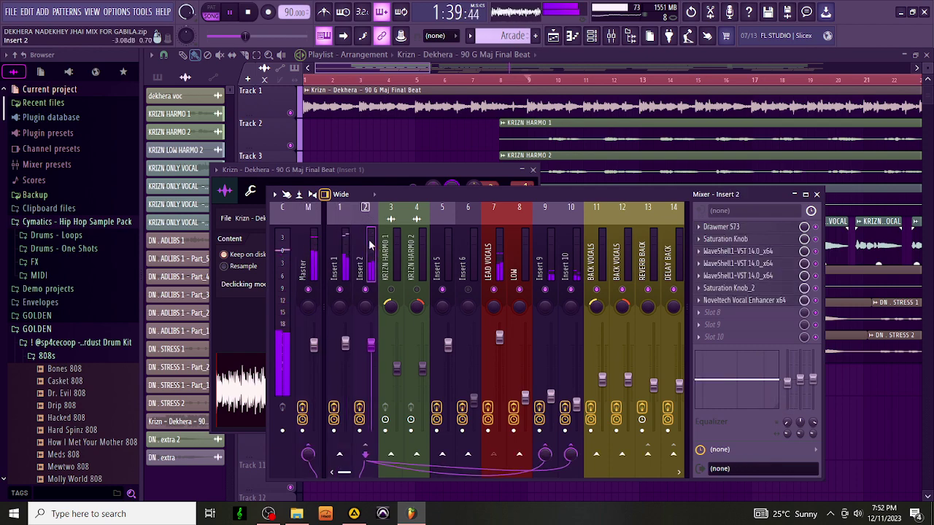
{"action": "left_click", "coordinate": [709, 312]}
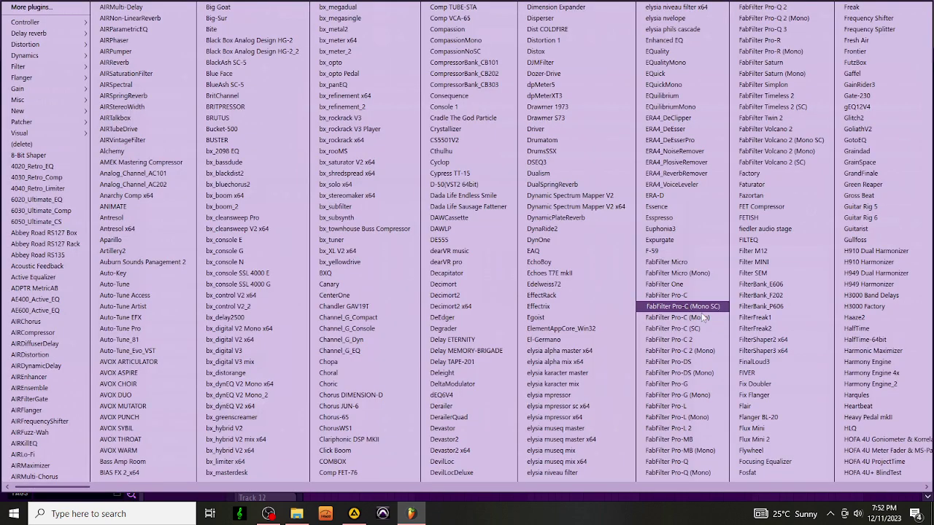
{"action": "scroll", "coordinate": [706, 319], "scroll_direction": "down", "scroll_amount": 5}
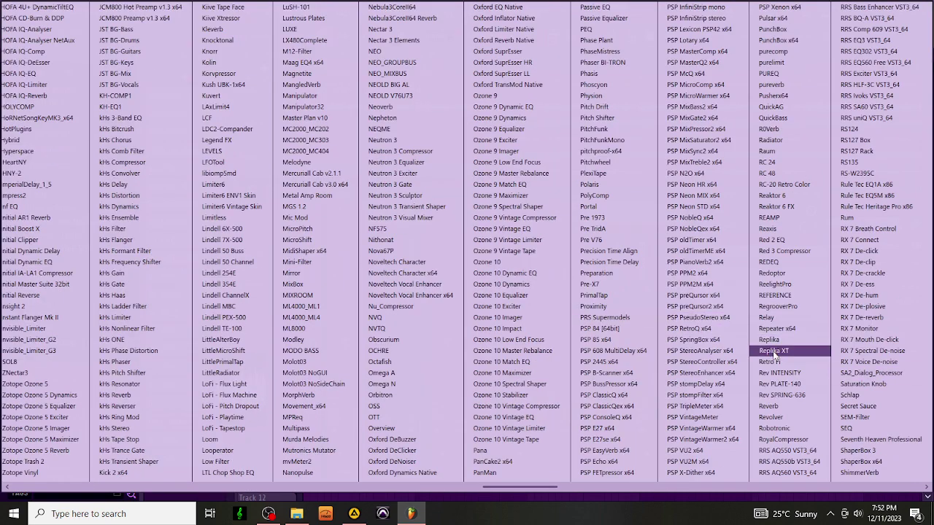
{"action": "scroll", "coordinate": [868, 446], "scroll_direction": "down", "scroll_amount": 1}
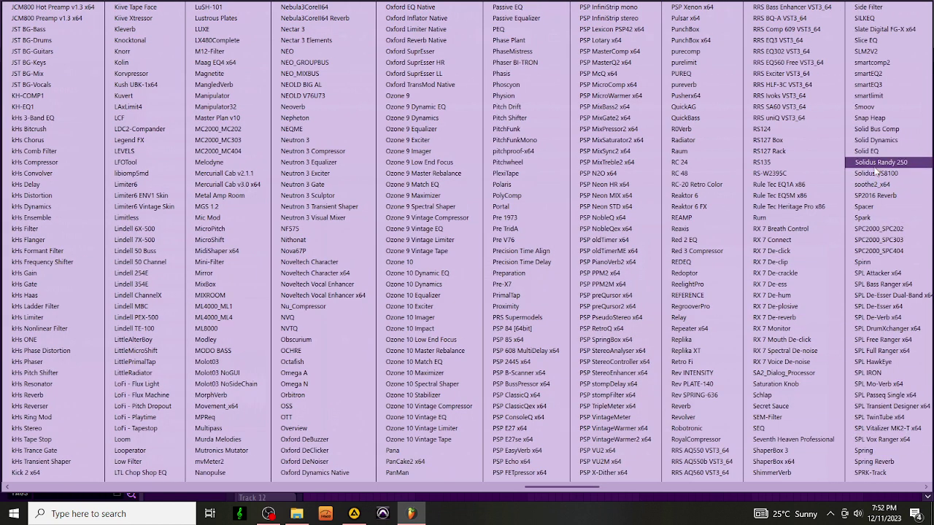
{"action": "scroll", "coordinate": [44, 205], "scroll_direction": "up", "scroll_amount": 10}
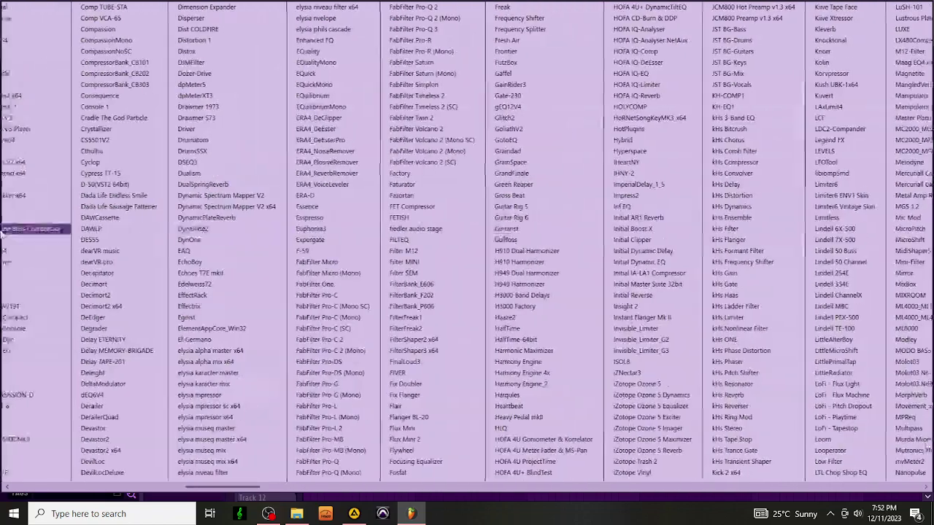
{"action": "mouse_move", "coordinate": [66, 60]}
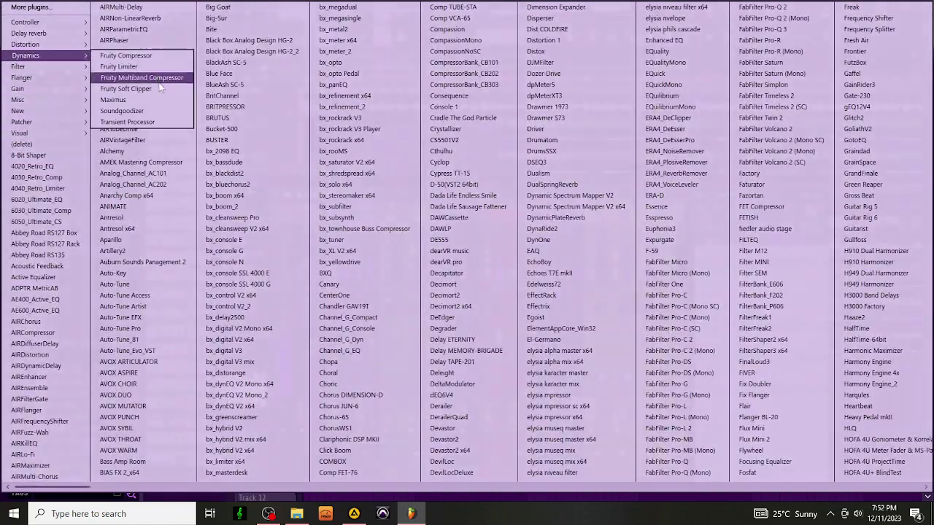
{"action": "left_click", "coordinate": [139, 111]}
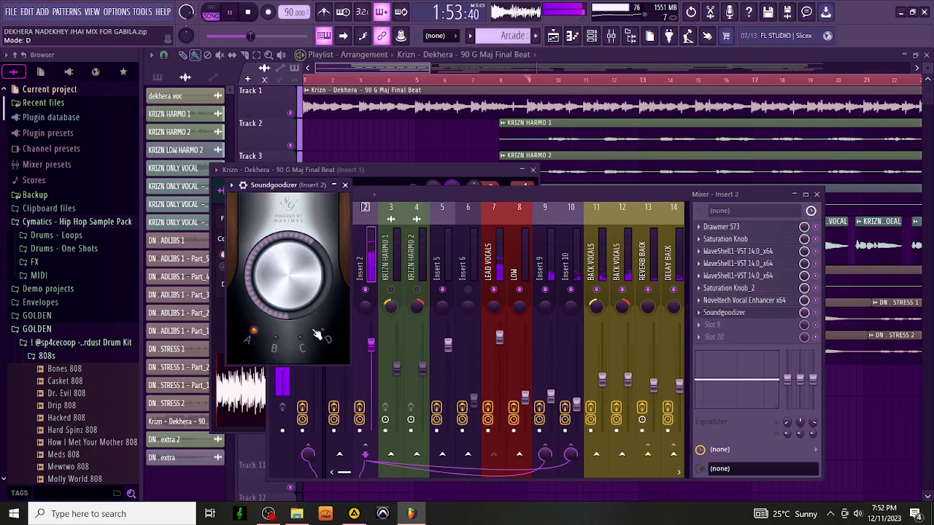
Step: Audition Soundgoodizer's modes C, D, B and A at a low amount on Insert 2, then close the plugin
{"action": "left_click", "coordinate": [303, 339]}
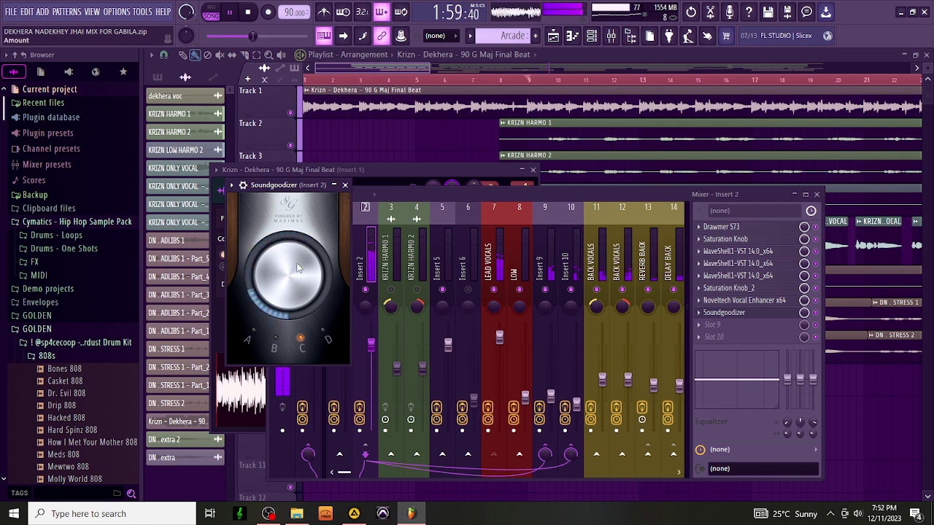
{"action": "left_click", "coordinate": [329, 339]}
{"action": "left_click_drag", "start_coordinate": [316, 315], "coordinate": [289, 291]}
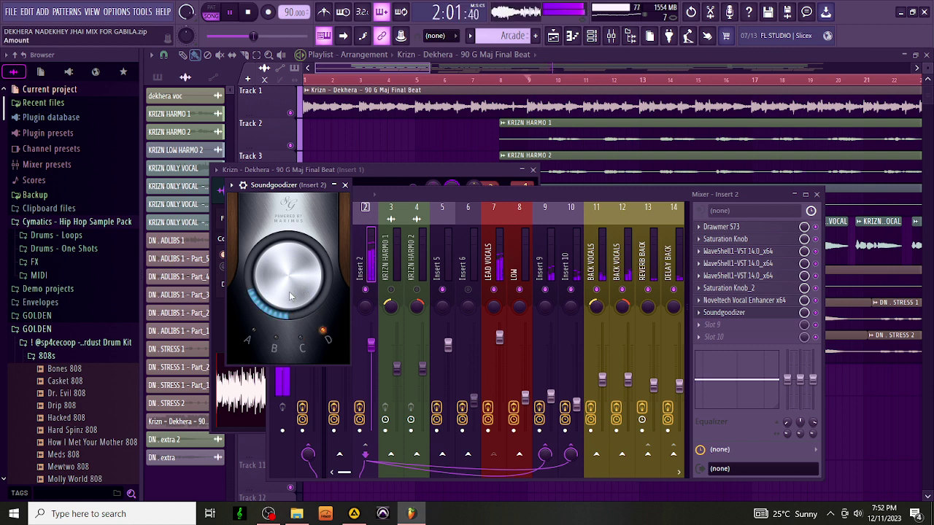
{"action": "left_click", "coordinate": [273, 338]}
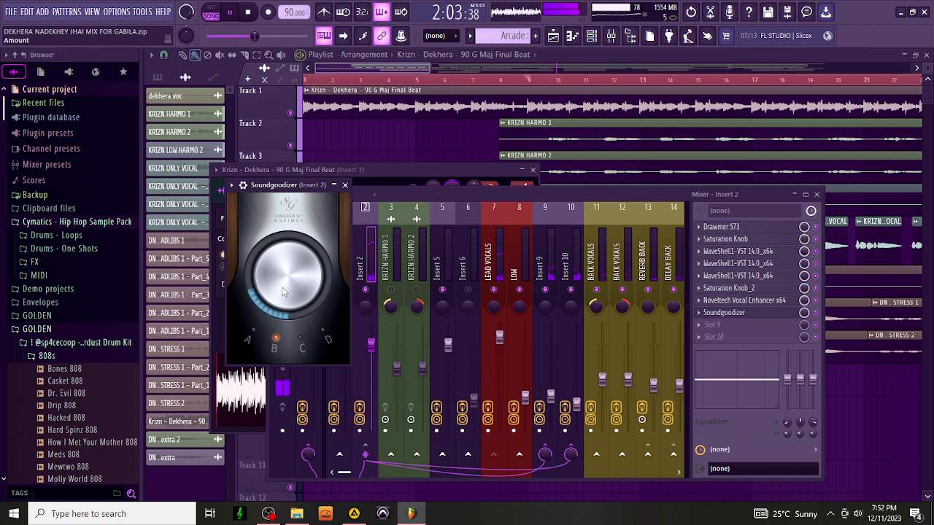
{"action": "left_click", "coordinate": [256, 334]}
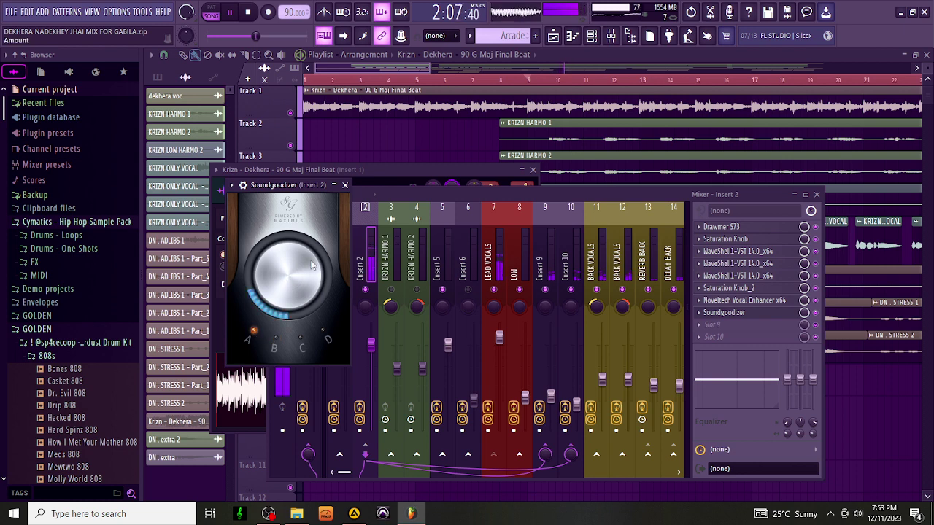
{"action": "left_click", "coordinate": [346, 185]}
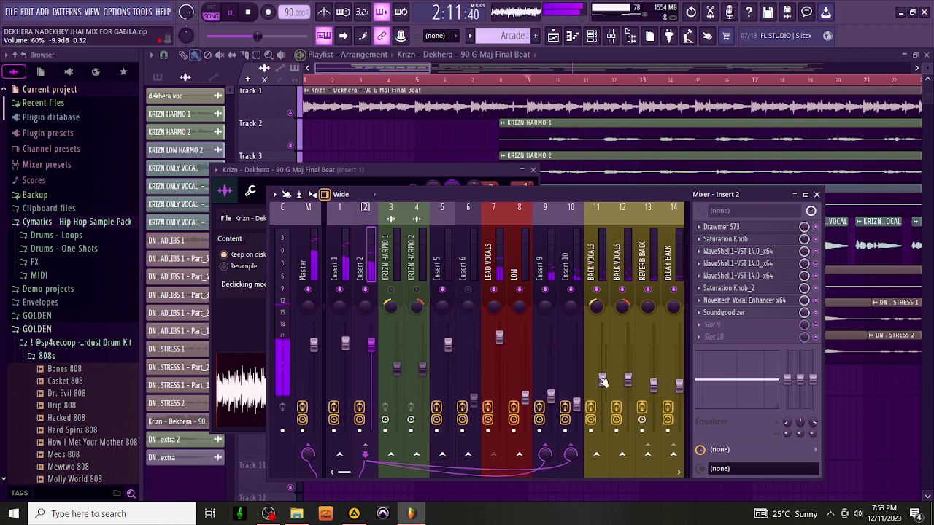
Step: Delete Soundgoodizer from slot 8 of Insert 2
{"action": "left_click", "coordinate": [702, 318]}
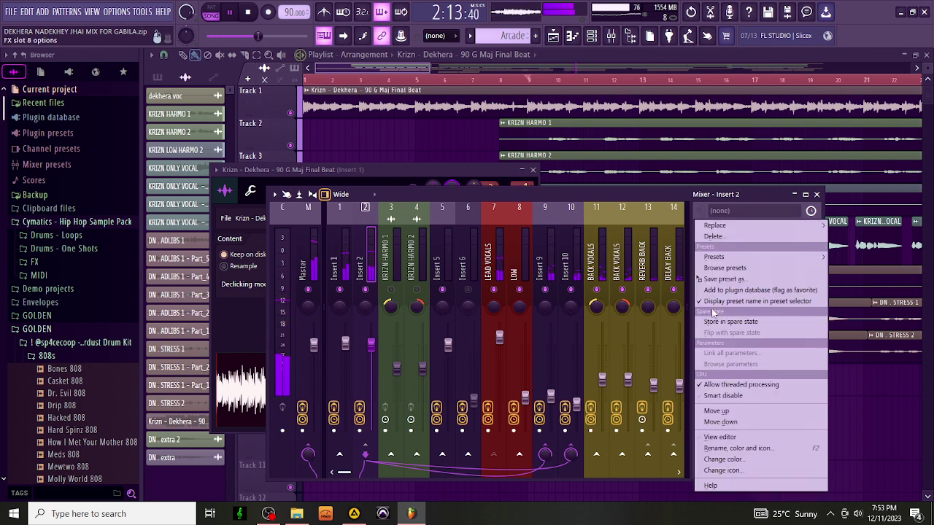
{"action": "mouse_move", "coordinate": [730, 223]}
{"action": "key", "text": "Escape"}
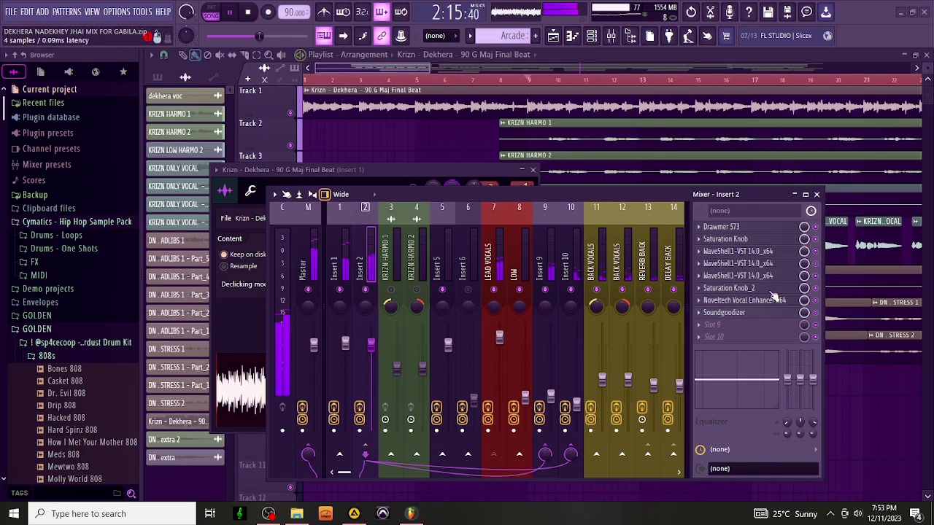
{"action": "left_click", "coordinate": [702, 319]}
{"action": "key", "text": "Escape"}
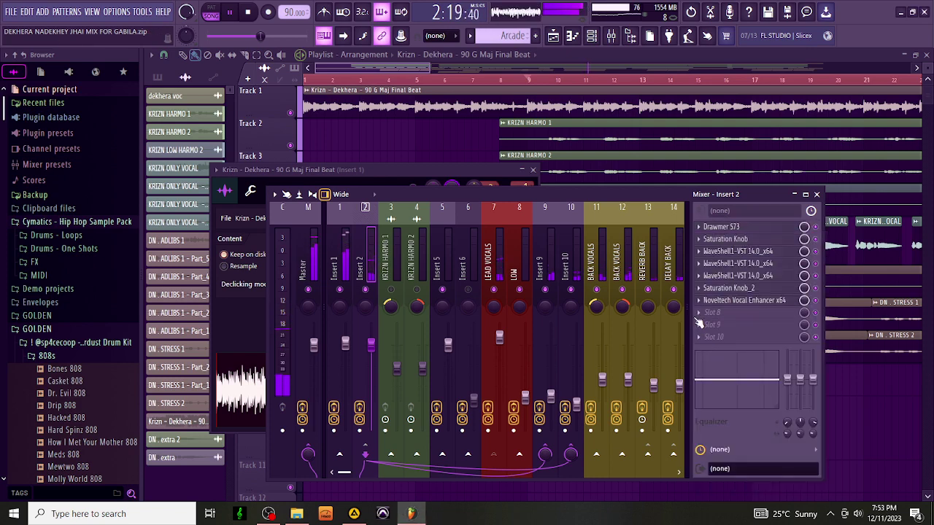
Step: Load Black Box Analog Design HG-2 into slot 8 of Insert 2, switch its Air off and replay from about bar 9
{"action": "left_click", "coordinate": [713, 321]}
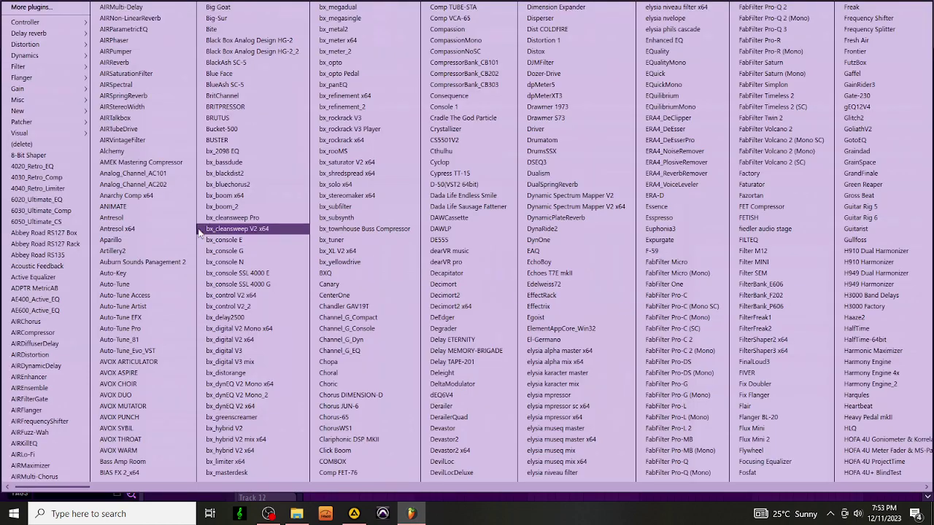
{"action": "left_click", "coordinate": [252, 40]}
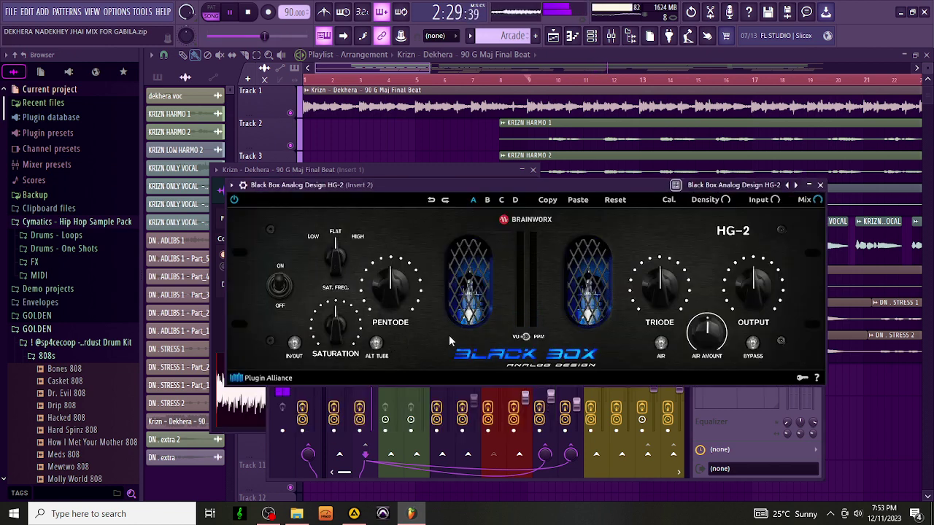
{"action": "left_click", "coordinate": [661, 344]}
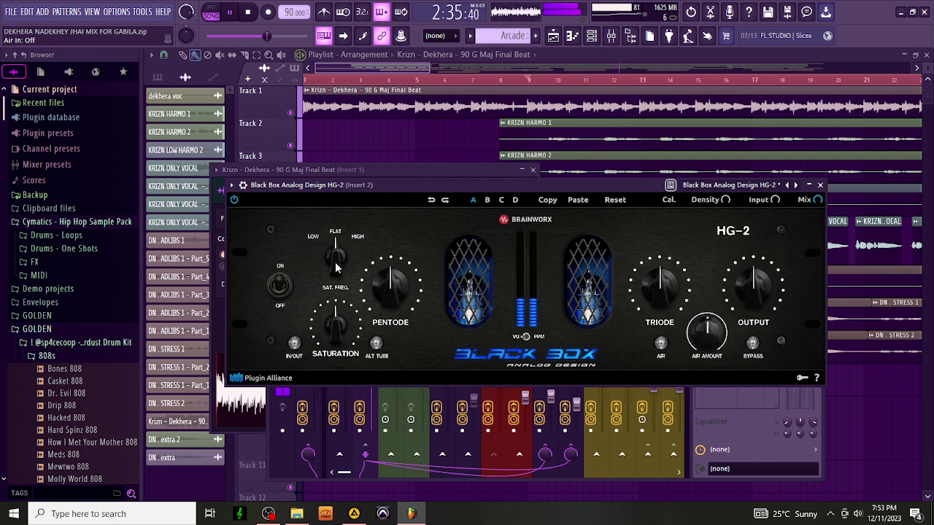
{"action": "left_click", "coordinate": [528, 78]}
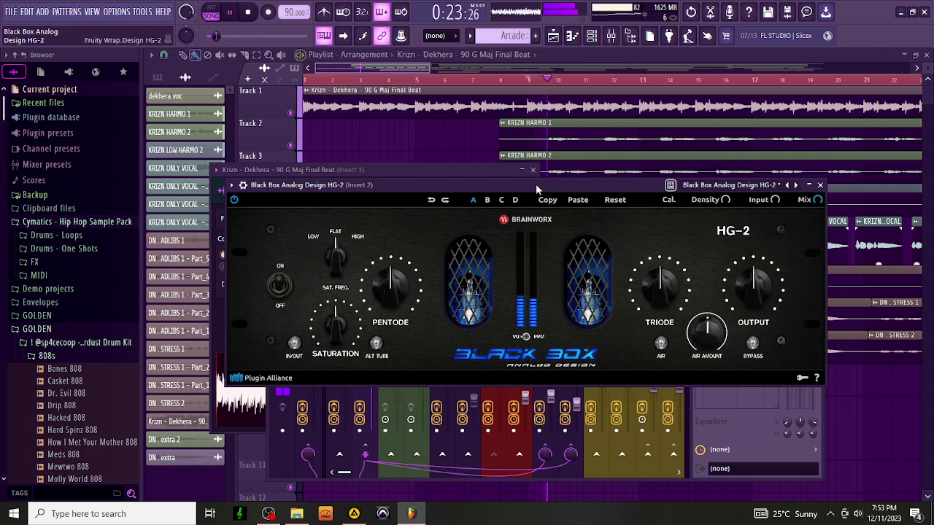
{"action": "left_click_drag", "start_coordinate": [536, 184], "coordinate": [470, 190]}
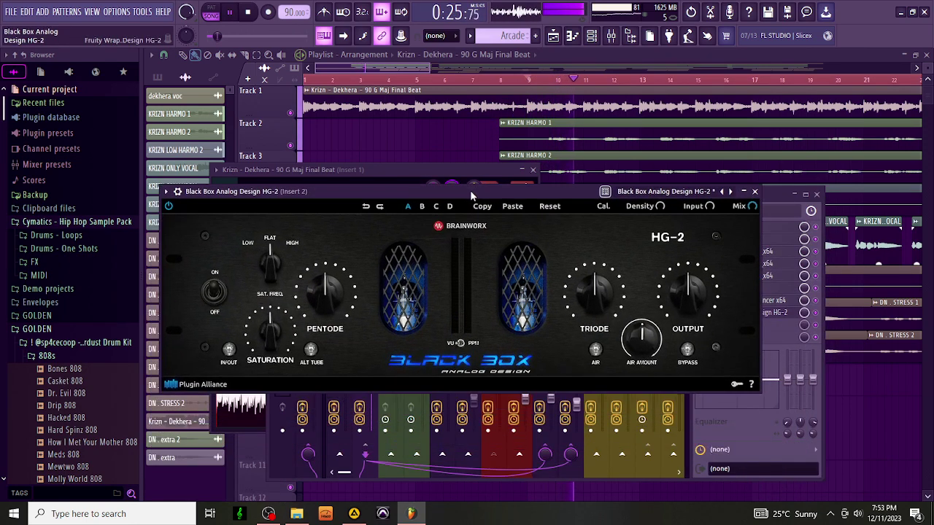
Step: Set the project's timebase to 24 PPQ in the project settings and close them
{"action": "left_click", "coordinate": [120, 12]}
{"action": "left_click", "coordinate": [135, 48]}
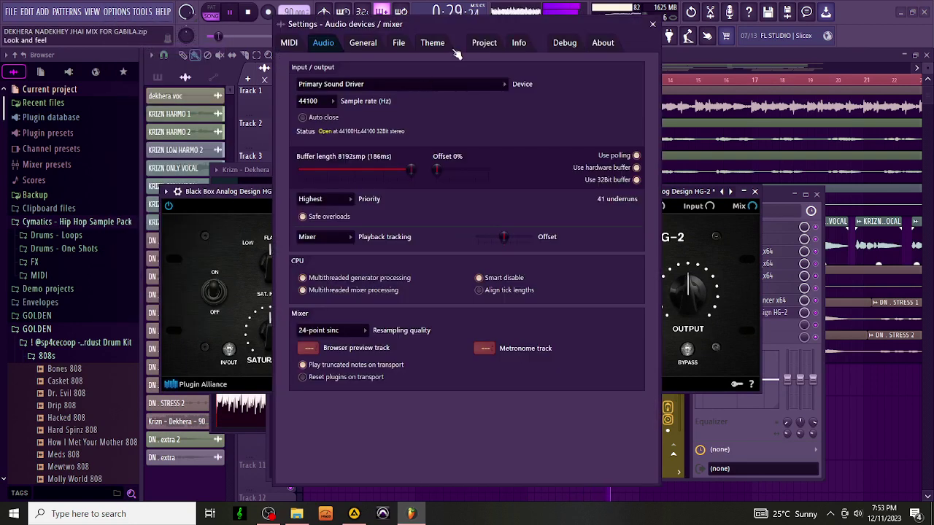
{"action": "left_click", "coordinate": [485, 44]}
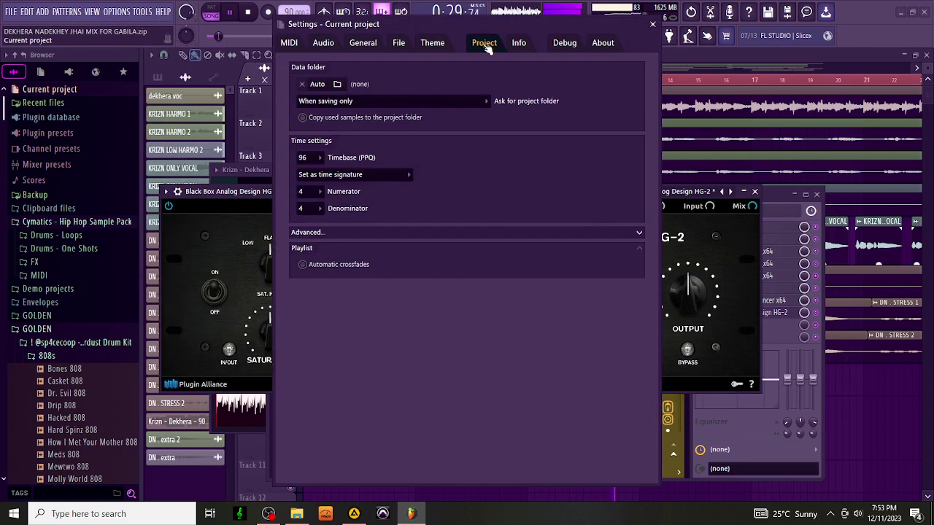
{"action": "left_click", "coordinate": [320, 157]}
{"action": "left_click", "coordinate": [310, 172]}
{"action": "left_click", "coordinate": [554, 293]}
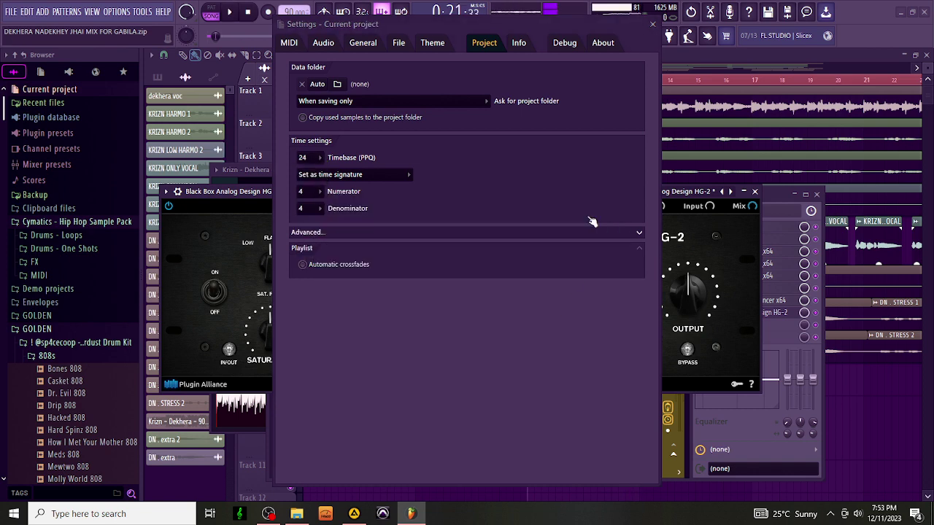
{"action": "left_click", "coordinate": [653, 24]}
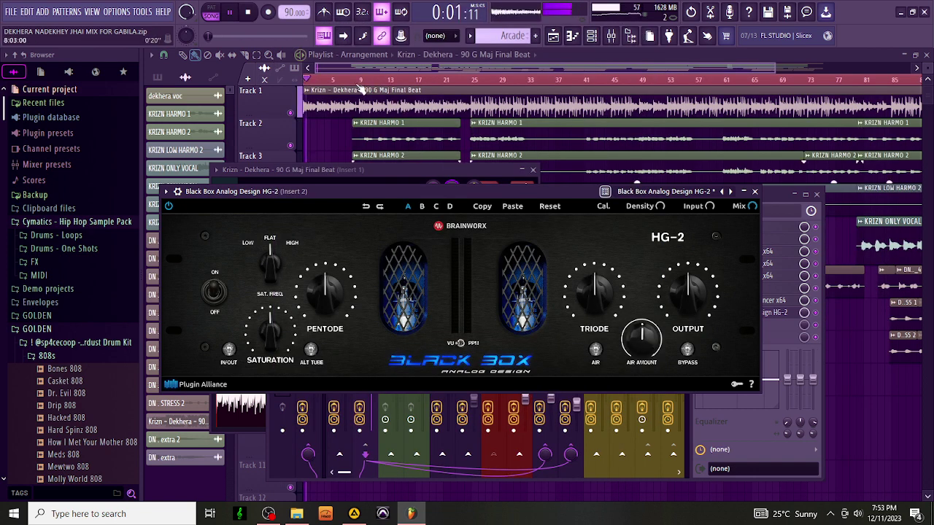
Step: Replay the song from about bar 8 and load the Airy Vocal preset in Black Box Analog Design HG-2 on Insert 2
{"action": "left_click", "coordinate": [351, 79]}
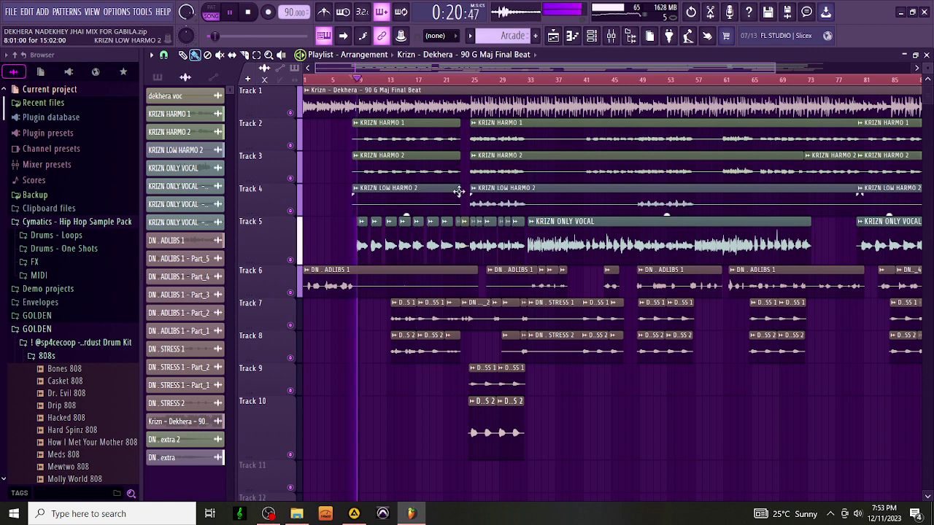
{"action": "left_click", "coordinate": [613, 41]}
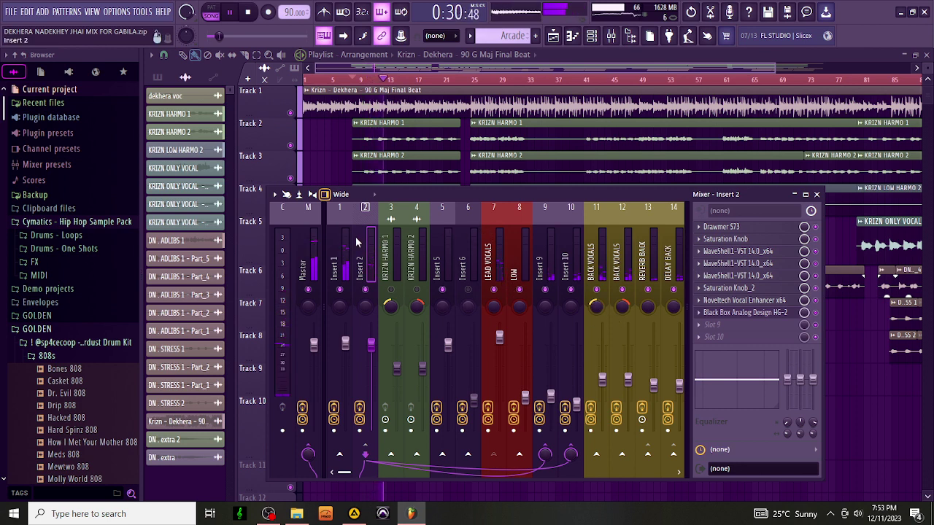
{"action": "left_click", "coordinate": [744, 313]}
{"action": "left_click", "coordinate": [700, 193]}
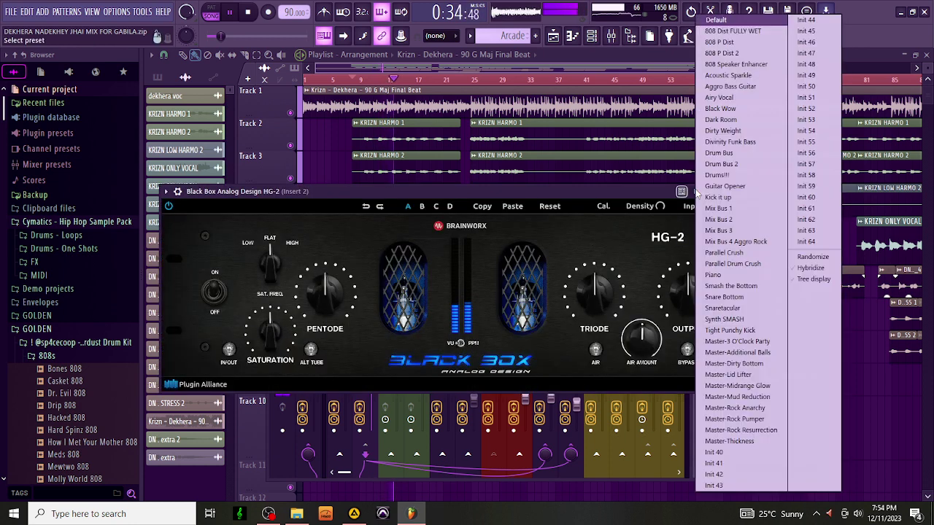
{"action": "left_click", "coordinate": [725, 97]}
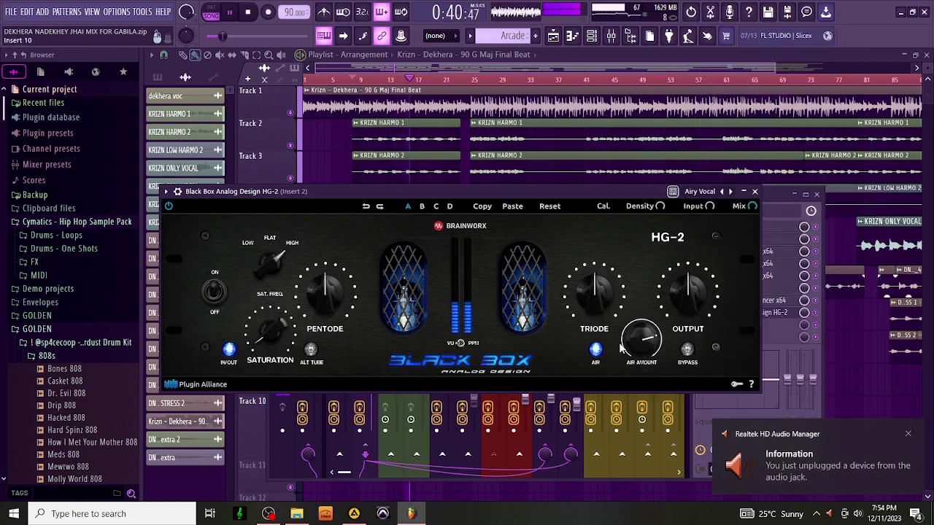
Step: Set the HG-2's Air amount to 32 %, toggling Air to compare, and set its saturation frequency to Low
{"action": "left_click_drag", "start_coordinate": [621, 348], "coordinate": [635, 370]}
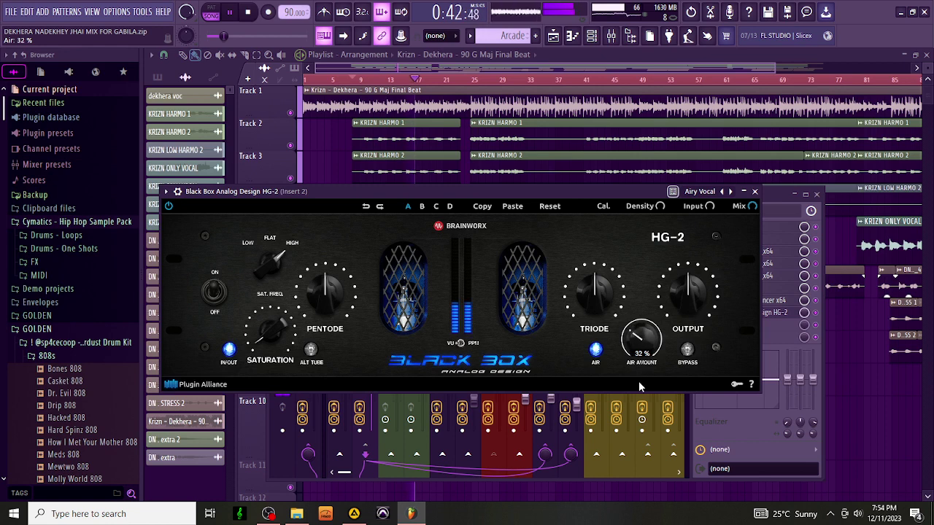
{"action": "left_click", "coordinate": [597, 351]}
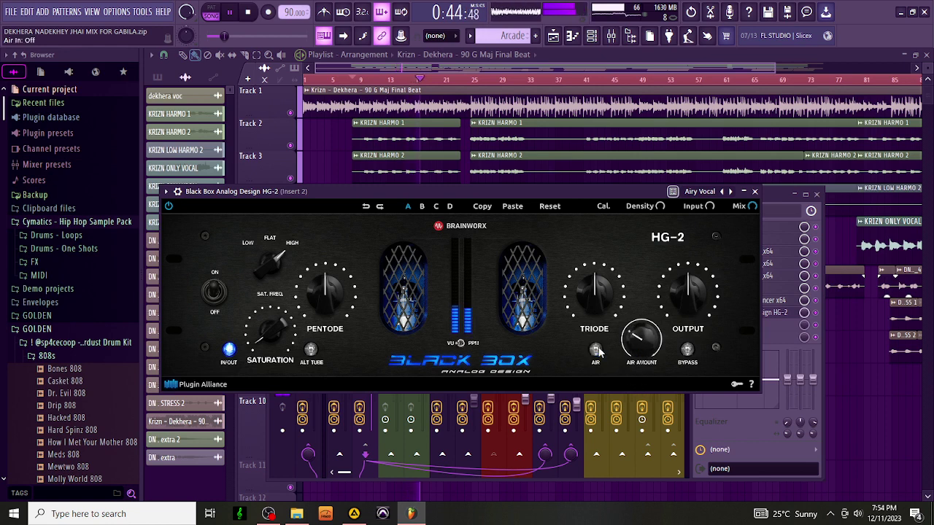
{"action": "left_click", "coordinate": [264, 266]}
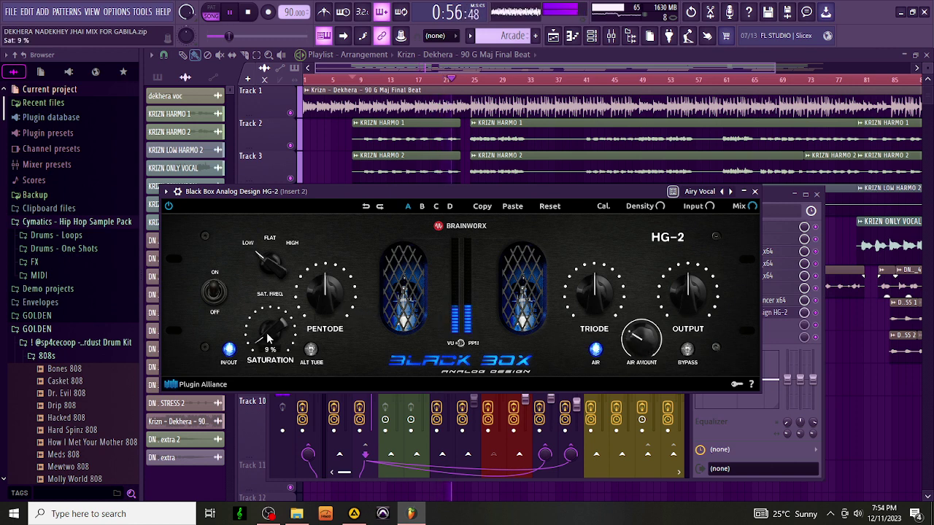
Step: Set the HG-2's Saturation to 19 % and move the plugin to the first slot of Insert 2
{"action": "scroll", "coordinate": [264, 325], "scroll_direction": "up", "scroll_amount": 5}
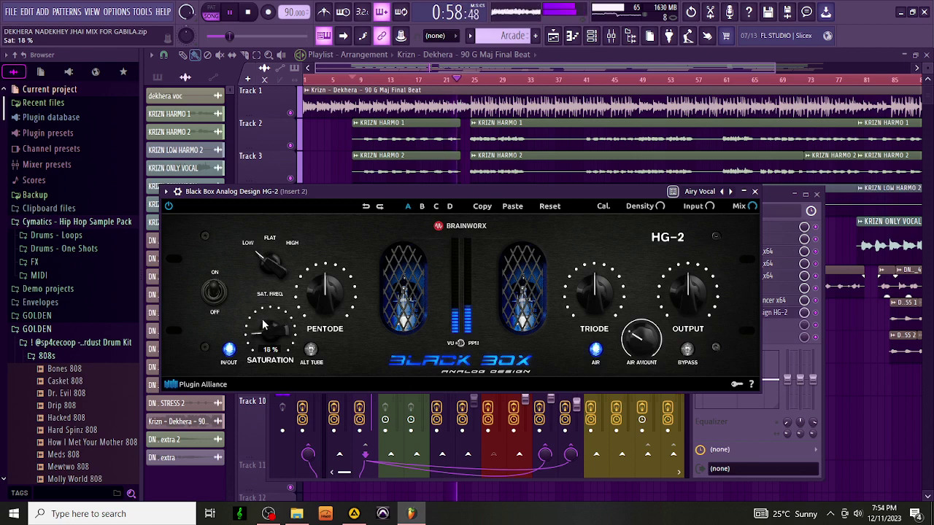
{"action": "scroll", "coordinate": [264, 325], "scroll_direction": "up", "scroll_amount": 1}
{"action": "scroll", "coordinate": [263, 322], "scroll_direction": "down", "scroll_amount": 1}
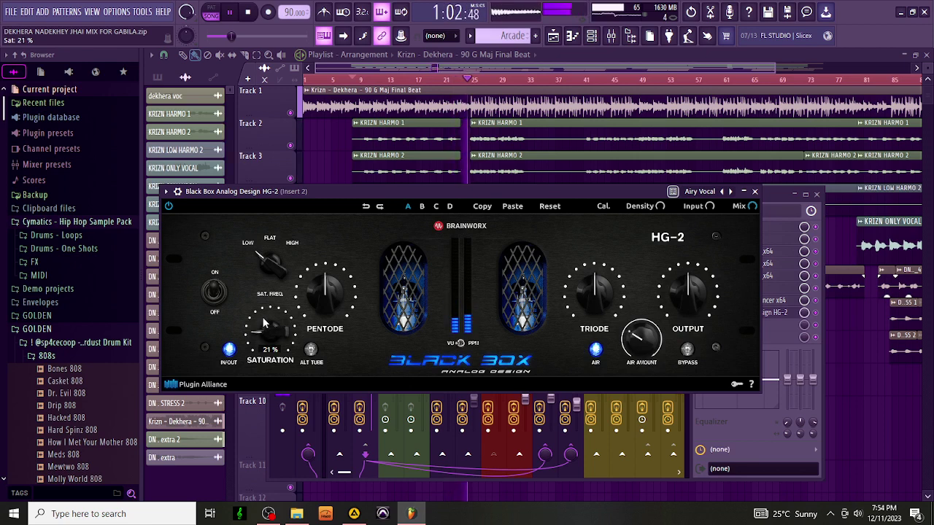
{"action": "scroll", "coordinate": [263, 319], "scroll_direction": "down", "scroll_amount": 1}
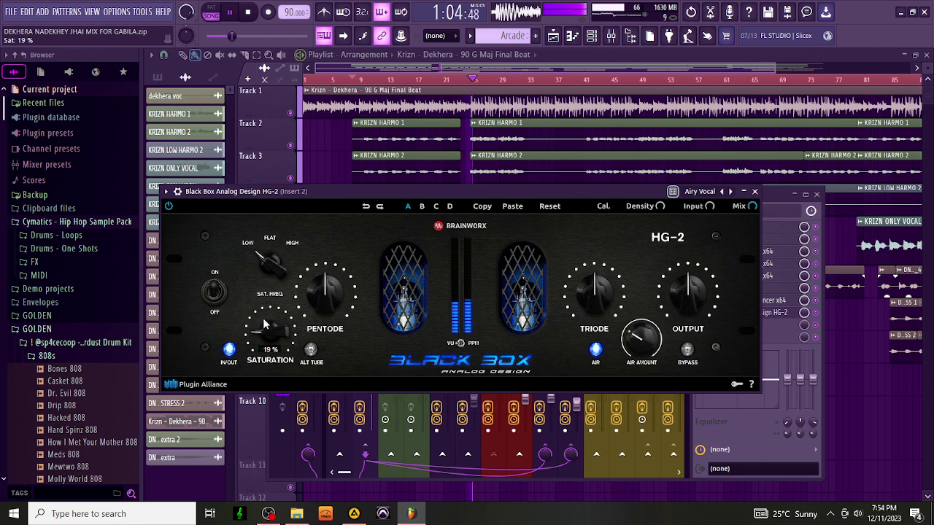
{"action": "left_click", "coordinate": [755, 191]}
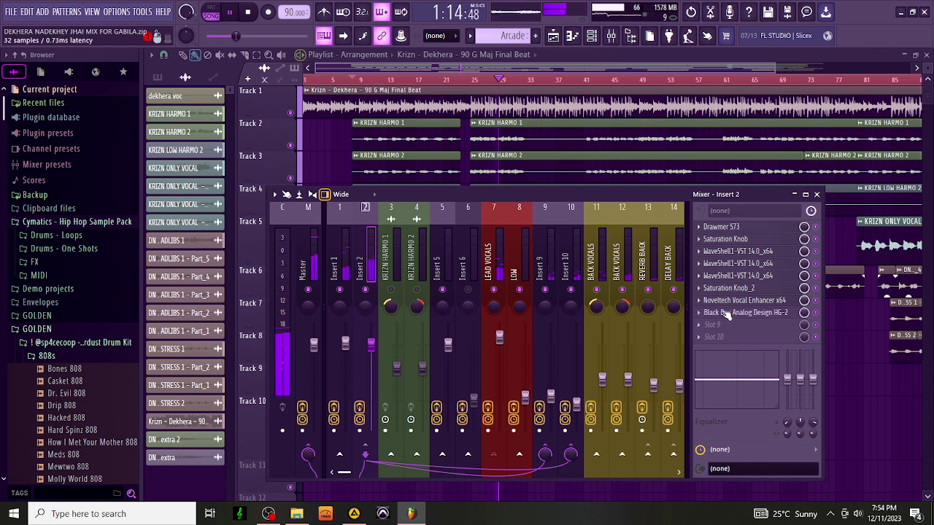
{"action": "left_click_drag", "start_coordinate": [727, 315], "coordinate": [728, 233]}
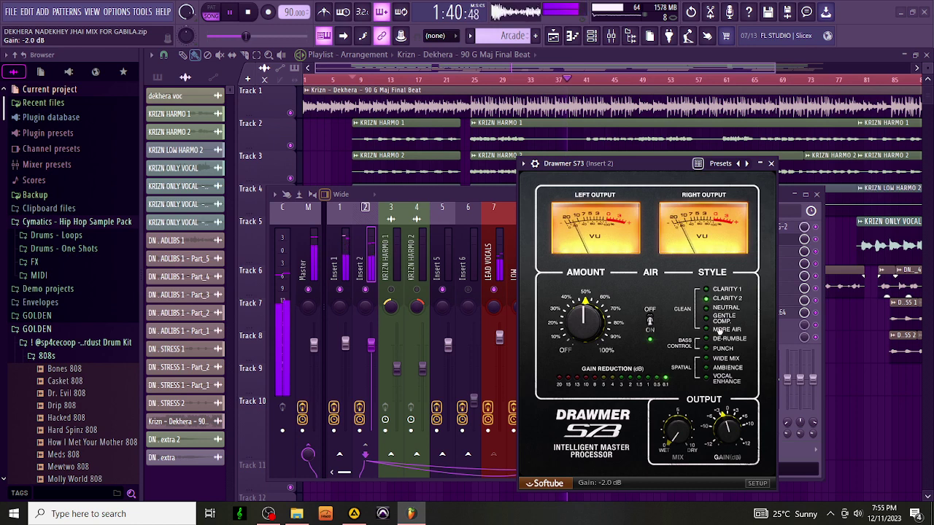
Step: Audition other styles such as More Air and Clarity on Insert 2's Drawmer S73, return to Clarity 2 and close it
{"action": "left_click", "coordinate": [706, 379]}
{"action": "left_click", "coordinate": [717, 335]}
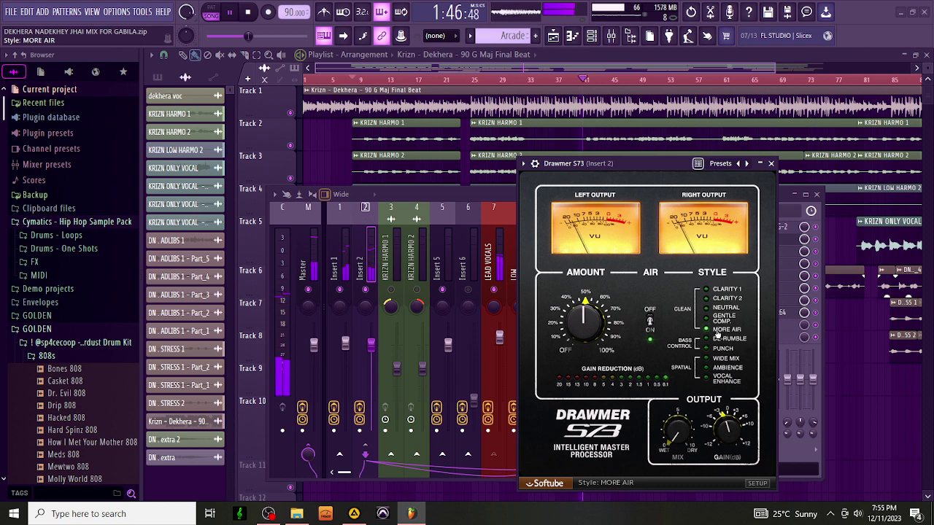
{"action": "left_click", "coordinate": [706, 299]}
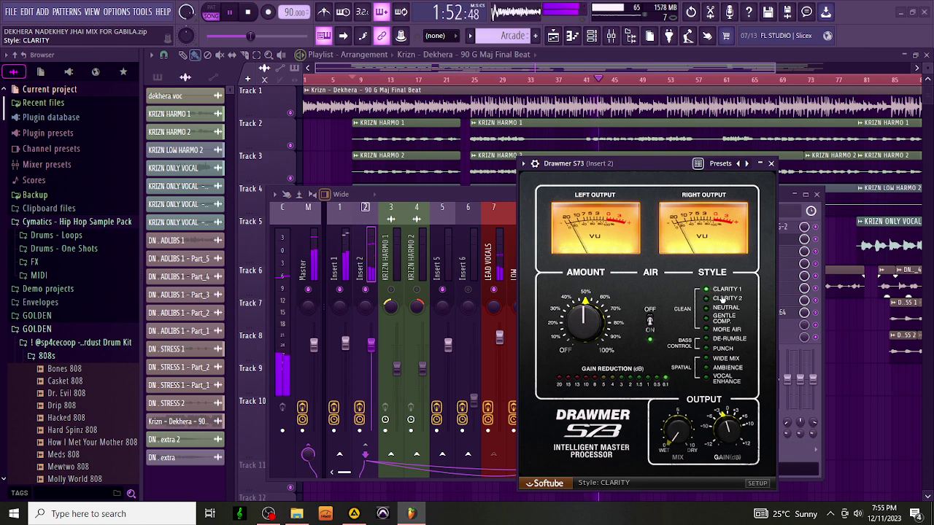
{"action": "left_click", "coordinate": [723, 299]}
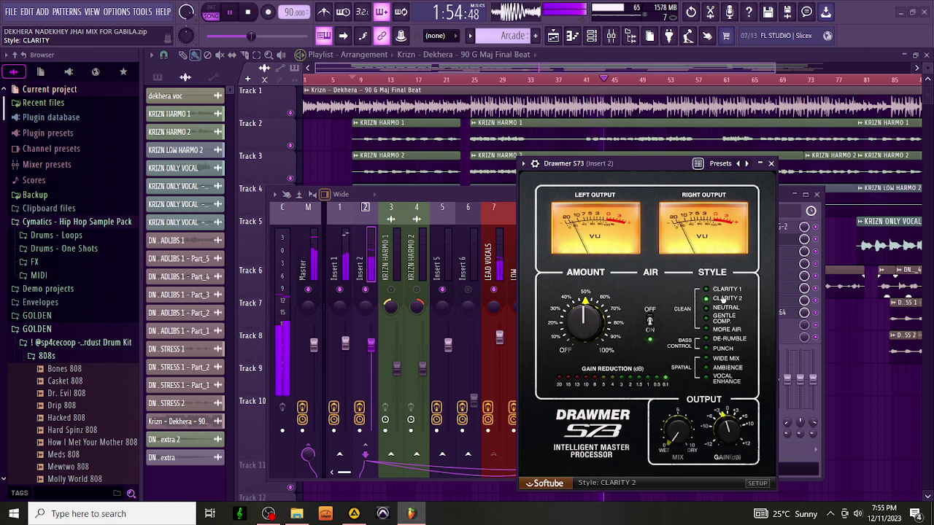
{"action": "left_click", "coordinate": [771, 163]}
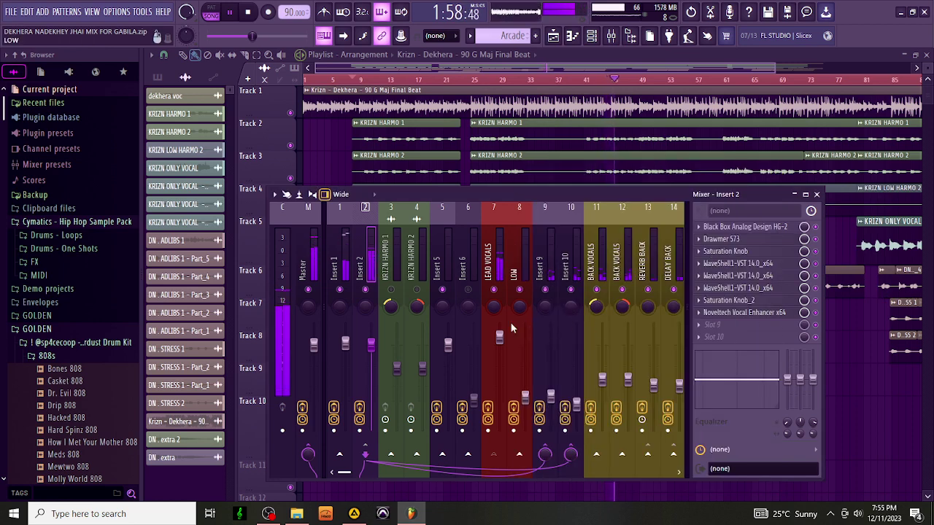
Step: Fine-tune the depth of soothe2 on the LEAD VOCALS track and close the plugin
{"action": "left_click", "coordinate": [498, 270]}
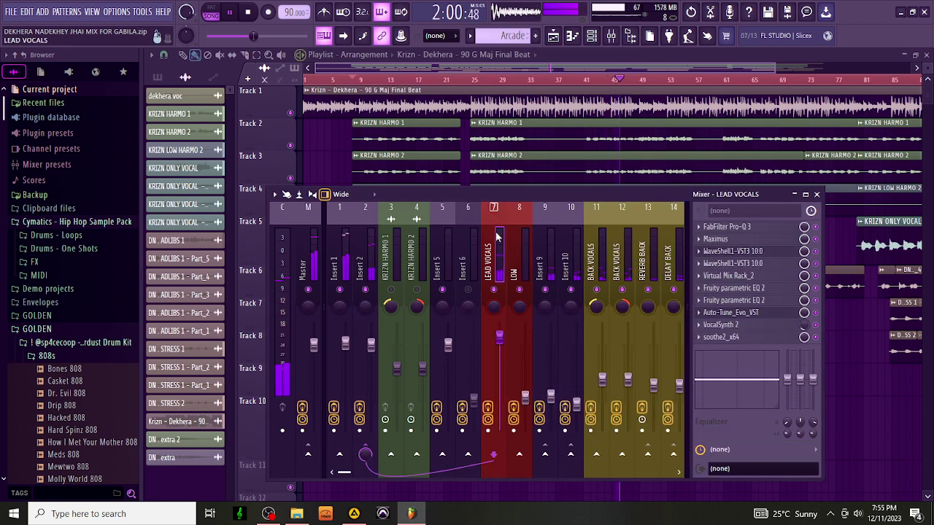
{"action": "left_click", "coordinate": [732, 338]}
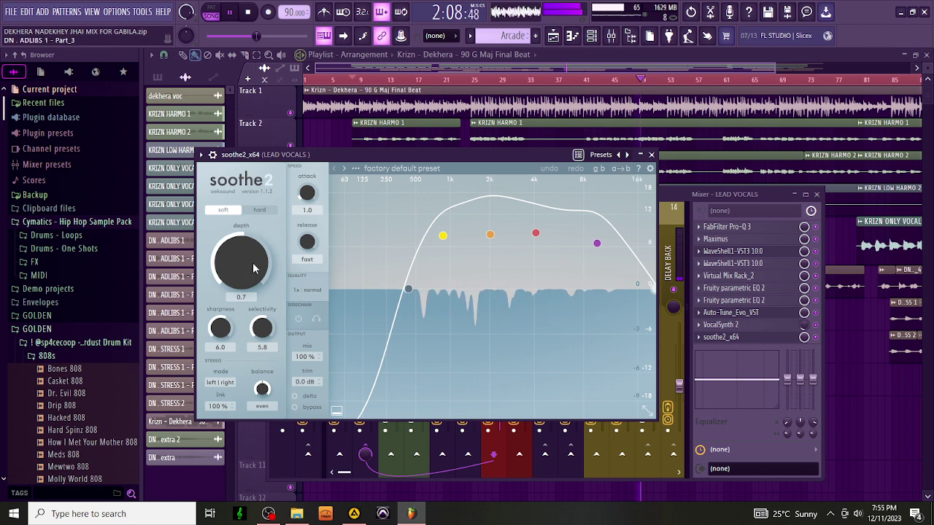
{"action": "left_click_drag", "start_coordinate": [254, 262], "coordinate": [248, 258]}
{"action": "left_click", "coordinate": [653, 156]}
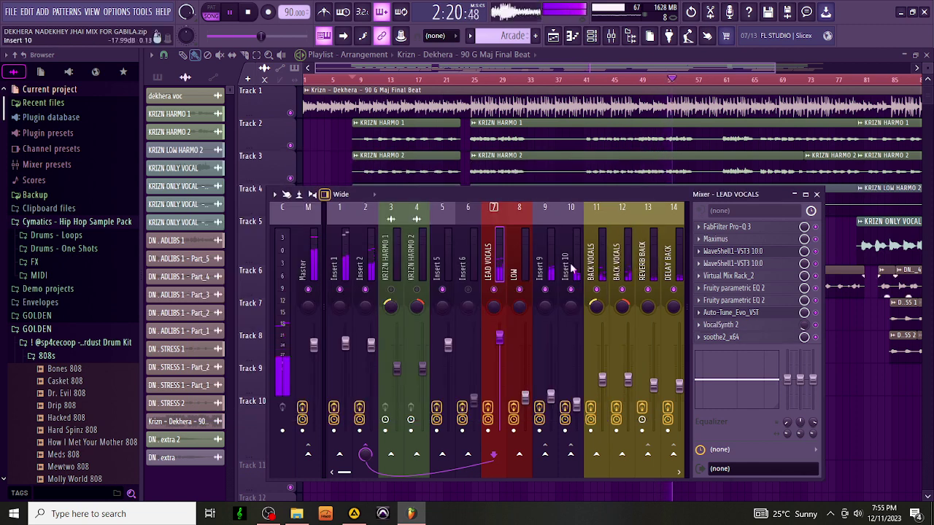
Step: Check the Insert 9 and Insert 10 tracks and raise the volume of the BACK VOCALS track 11 slightly
{"action": "left_click", "coordinate": [544, 292]}
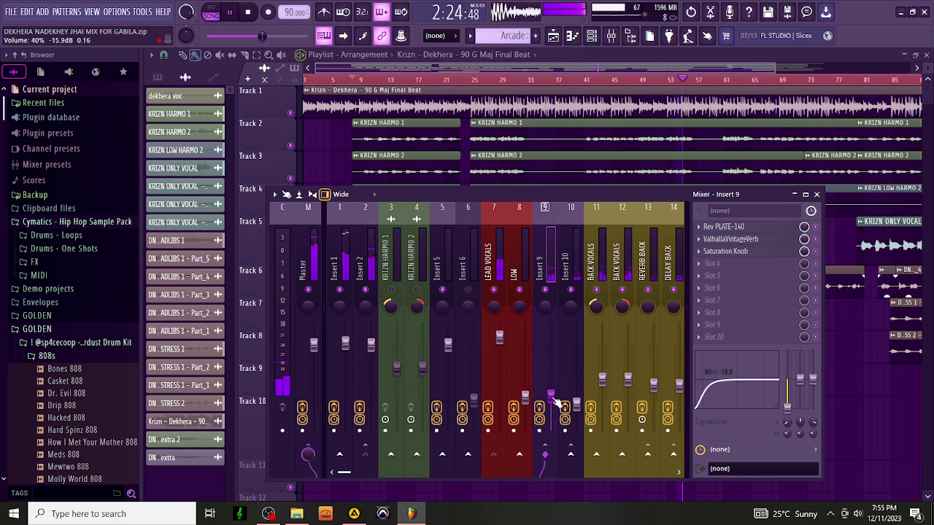
{"action": "left_click", "coordinate": [577, 408]}
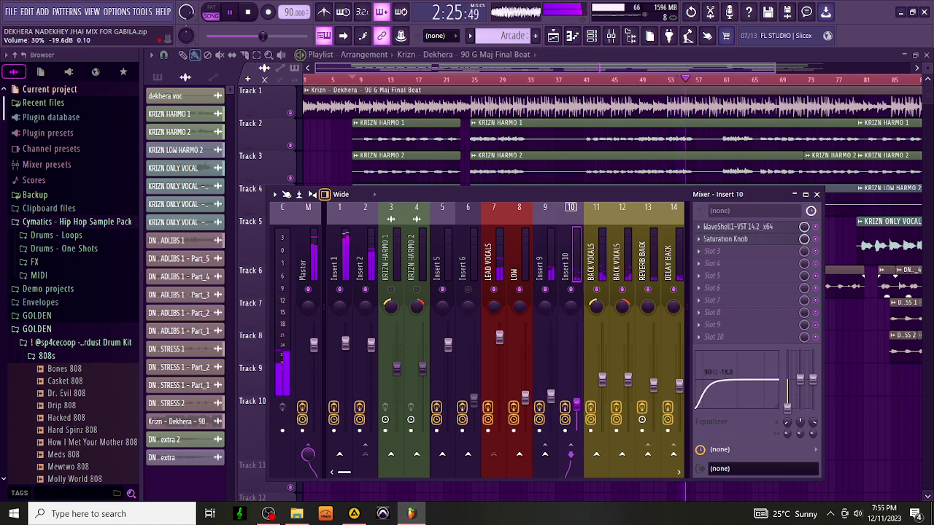
{"action": "left_click", "coordinate": [593, 257]}
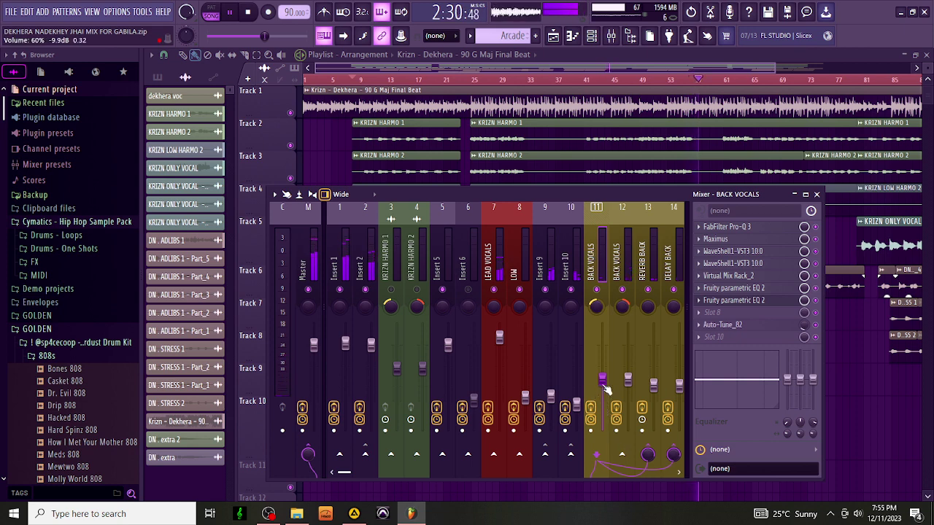
{"action": "left_click_drag", "start_coordinate": [602, 372], "coordinate": [602, 369]}
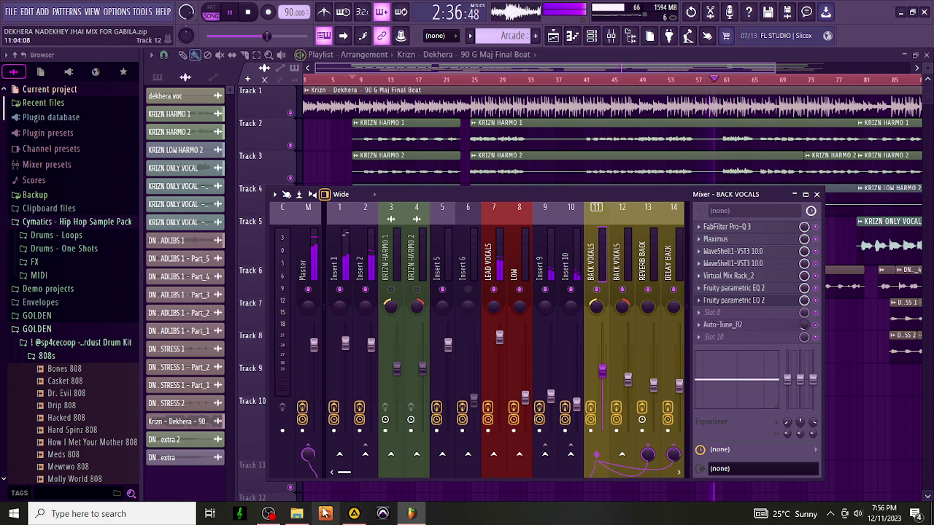
Step: Raise the volume of the Lil Mosety Ad Libs track 16
{"action": "left_click_drag", "start_coordinate": [347, 472], "coordinate": [366, 473]}
{"action": "left_click", "coordinate": [538, 394]}
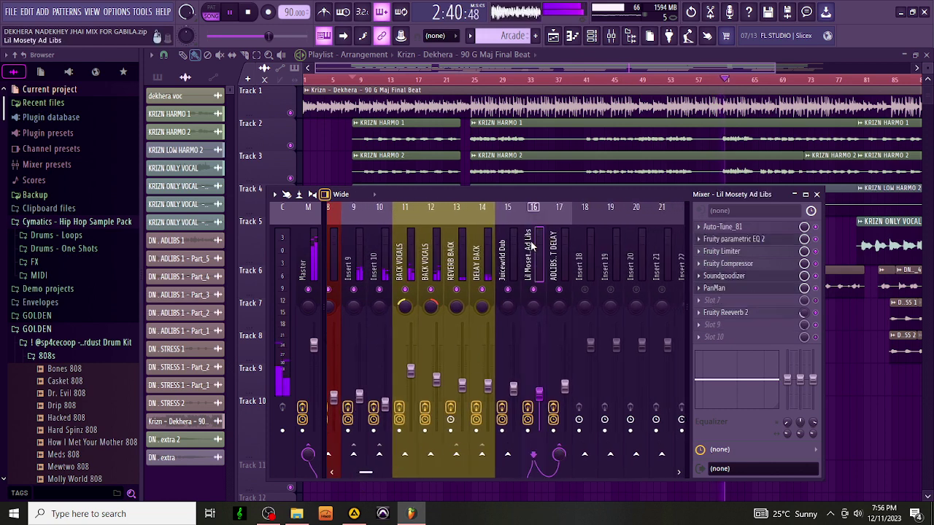
{"action": "left_click_drag", "start_coordinate": [539, 394], "coordinate": [539, 369]}
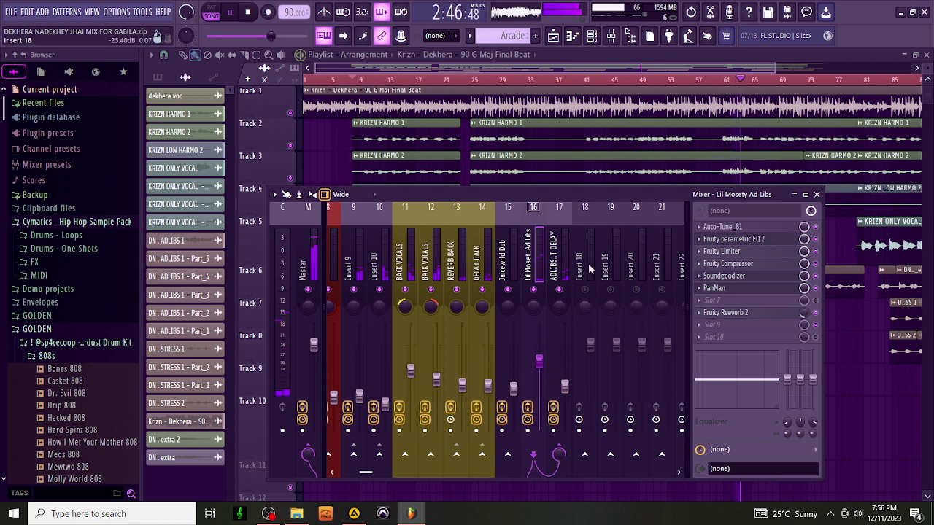
Step: Set EchoBoy's first echo to 1/32nd and second to 1/16th on ADLIBS EFFECT DELAY, and lower that track to 40 % volume
{"action": "left_click", "coordinate": [563, 259]}
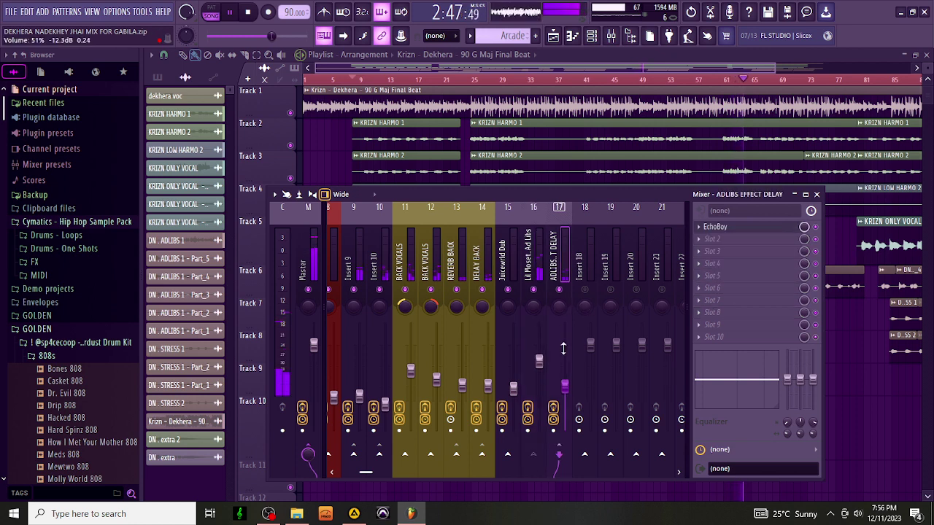
{"action": "left_click", "coordinate": [752, 231]}
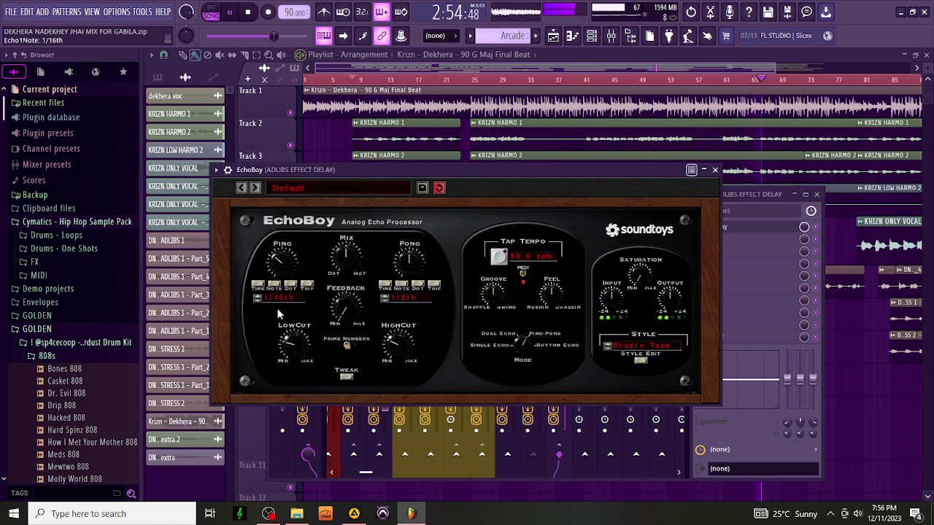
{"action": "left_click", "coordinate": [257, 301]}
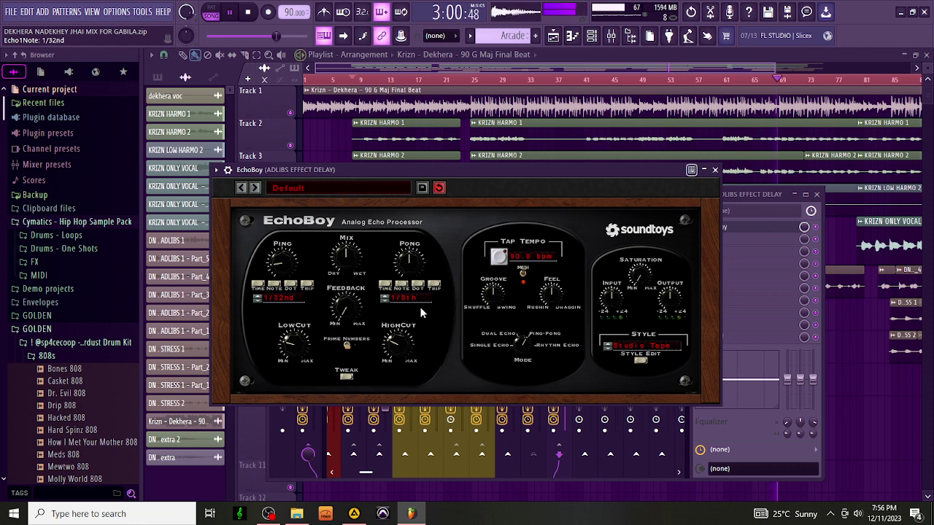
{"action": "left_click", "coordinate": [385, 300]}
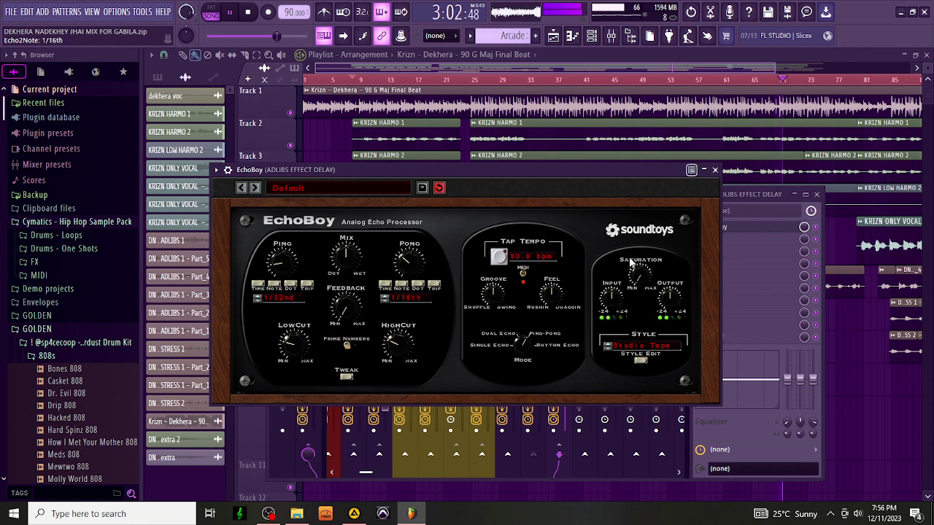
{"action": "left_click", "coordinate": [605, 352]}
{"action": "left_click", "coordinate": [715, 169]}
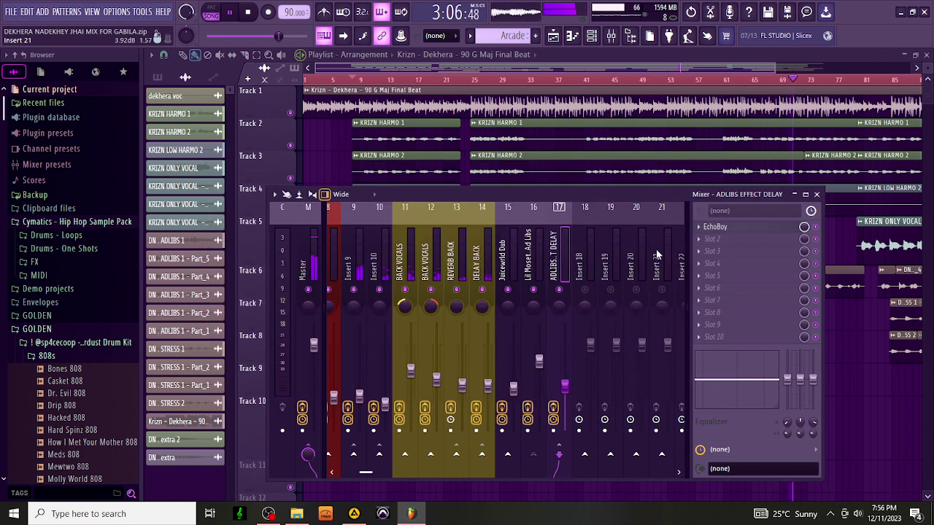
{"action": "left_click_drag", "start_coordinate": [564, 385], "coordinate": [564, 395]}
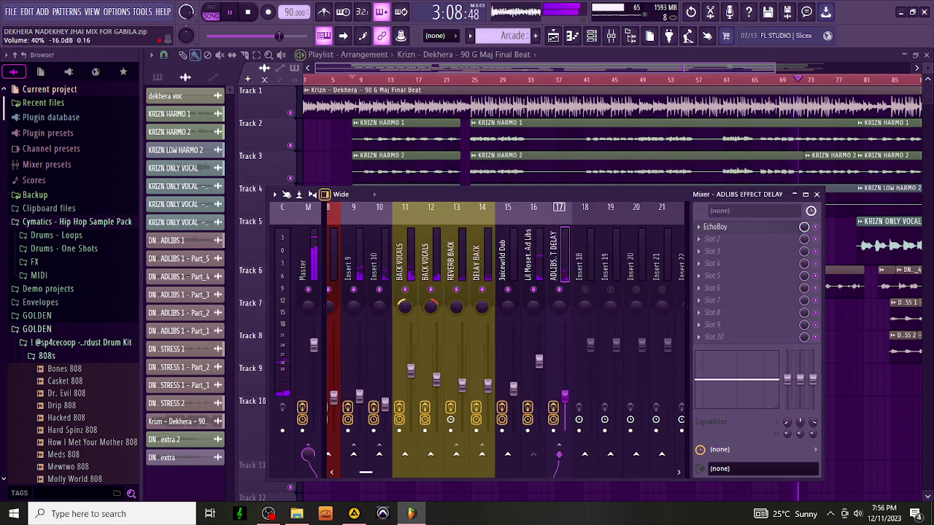
Step: Load the Minor Movement preset in PanMan on the Lil Mosety Ad Libs track
{"action": "left_click", "coordinate": [540, 361]}
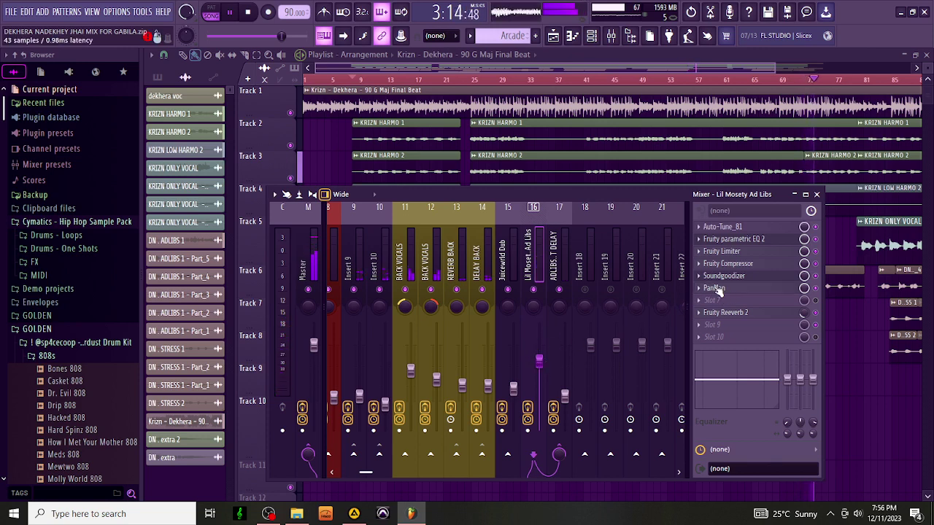
{"action": "left_click", "coordinate": [715, 288]}
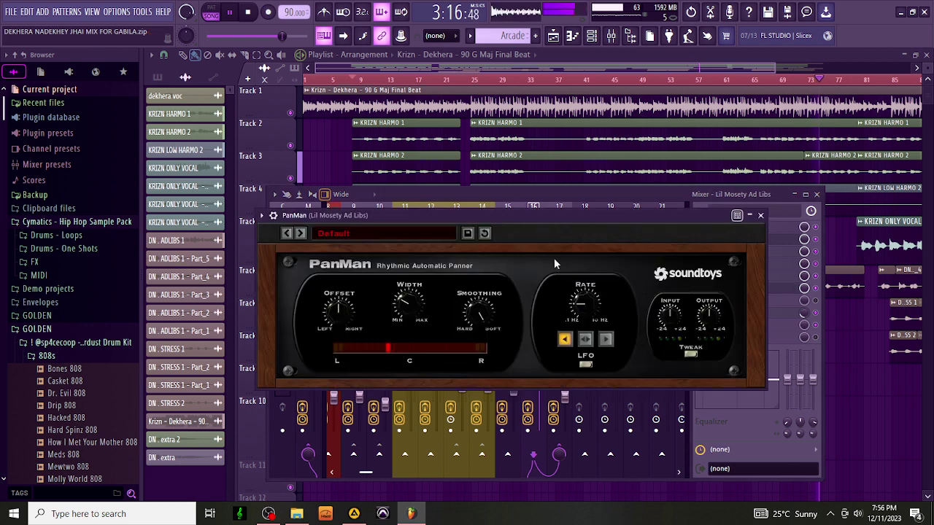
{"action": "left_click", "coordinate": [300, 233]}
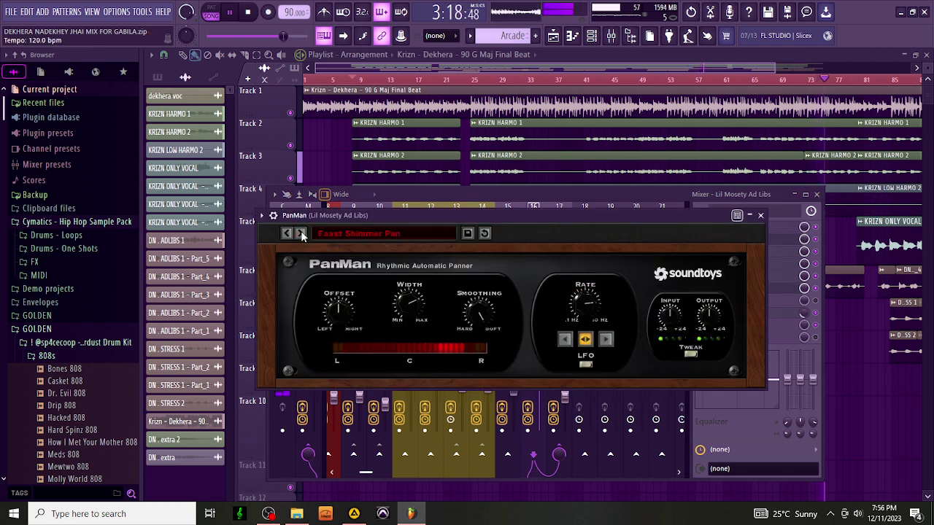
{"action": "left_click", "coordinate": [300, 233]}
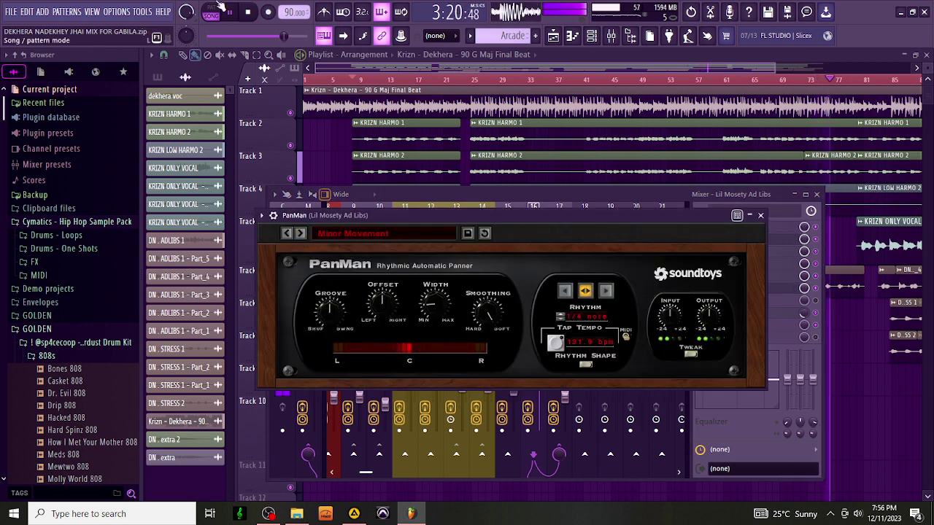
Step: Load the One Bar Wide MIDI preset in PanMan on the Lil Mosety Ad Libs track and replay the song from about bar 8
{"action": "left_click", "coordinate": [299, 233]}
{"action": "left_click", "coordinate": [353, 78]}
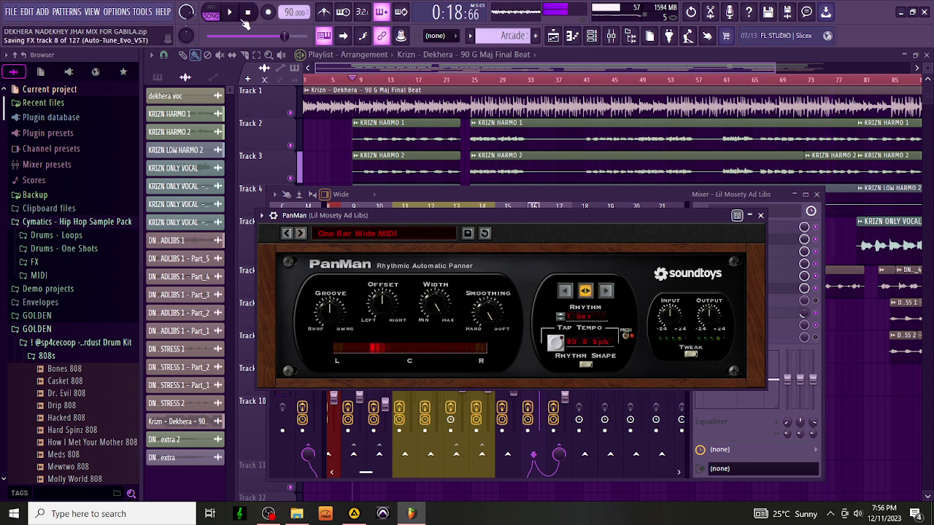
{"action": "left_click", "coordinate": [760, 215]}
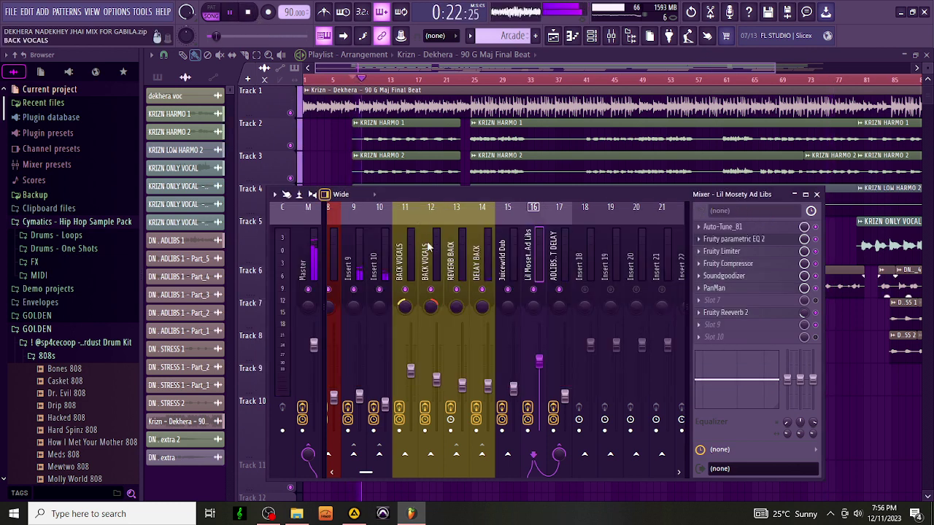
Step: Raise the volume of both BACK VOCALS tracks, 11 and 12, to matching levels
{"action": "left_click_drag", "start_coordinate": [365, 472], "coordinate": [355, 472]}
{"action": "left_click", "coordinate": [518, 249]}
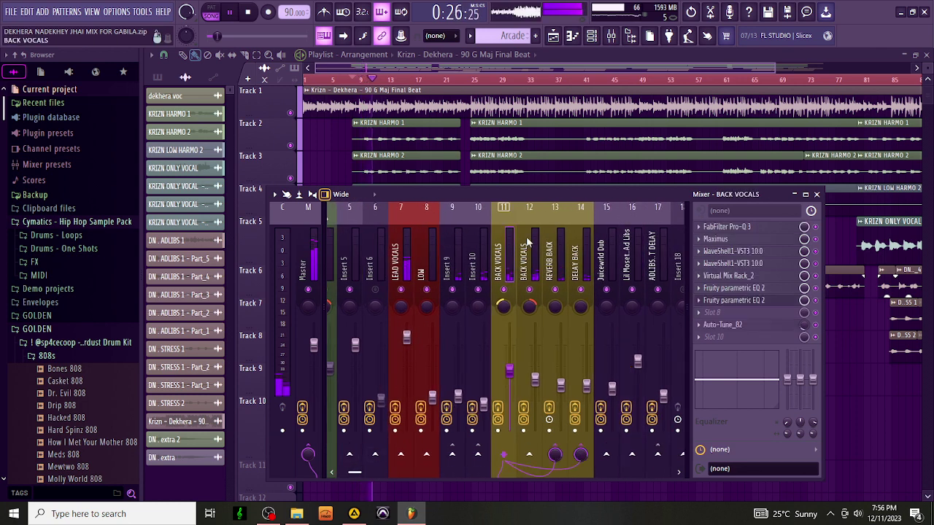
{"action": "left_click_drag", "start_coordinate": [534, 378], "coordinate": [510, 361]}
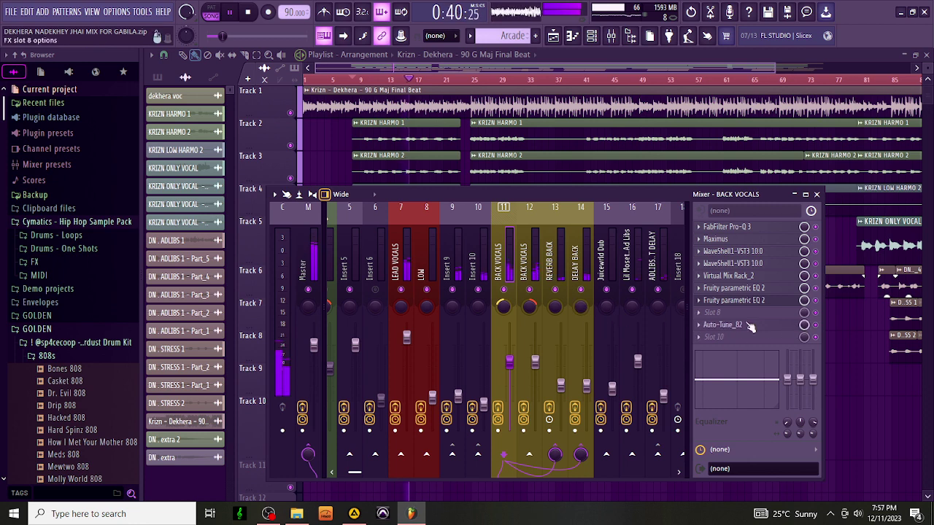
{"action": "left_click", "coordinate": [535, 246]}
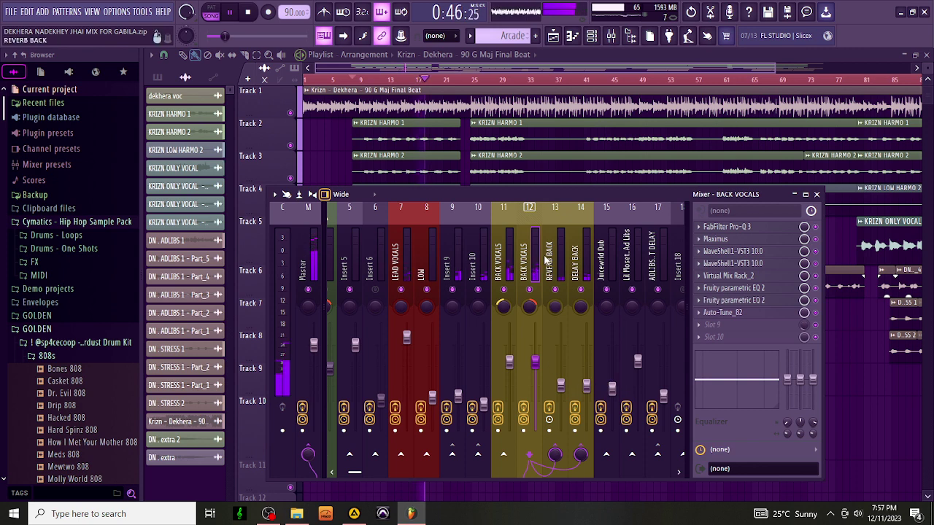
Step: Raise the REVERB BACK track 13 and the DELAY BACK track 14 slightly to the same level
{"action": "left_click", "coordinate": [560, 386]}
{"action": "left_click_drag", "start_coordinate": [562, 388], "coordinate": [560, 374]}
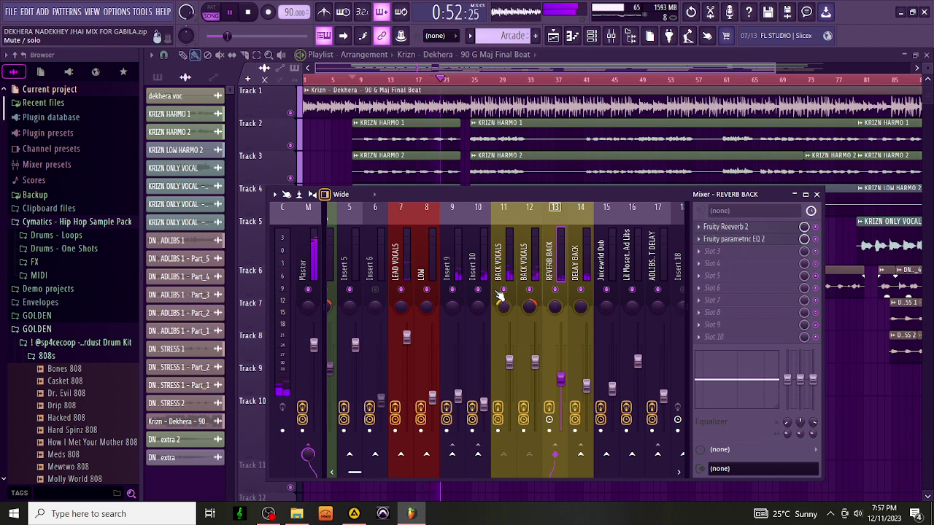
{"action": "left_click", "coordinate": [586, 385]}
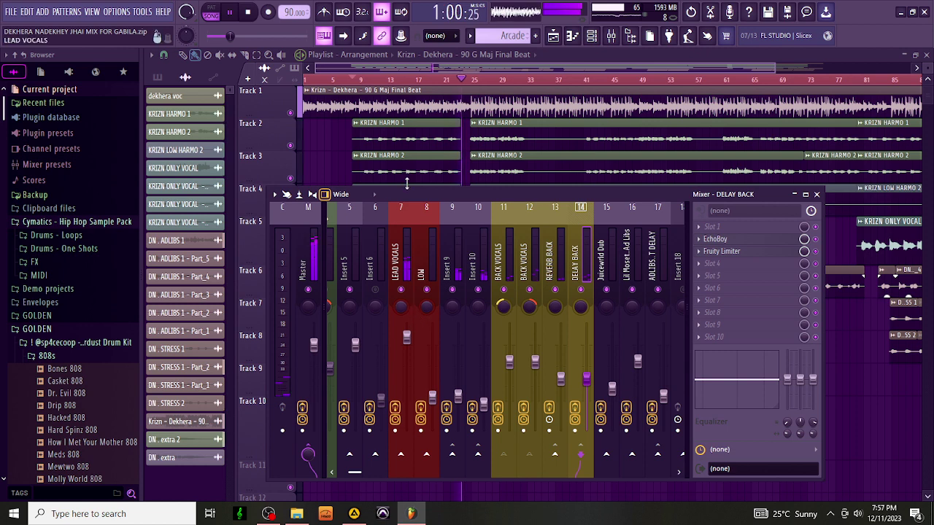
Step: Check which mixer track the DN . STRESS 2 clip on playlist Track 10 is routed to
{"action": "left_click", "coordinate": [449, 75]}
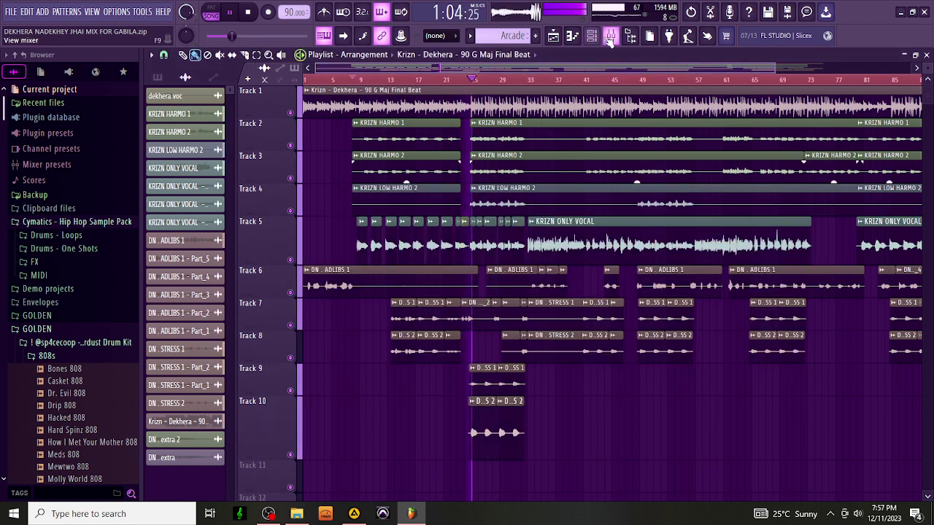
{"action": "double_click", "coordinate": [476, 423]}
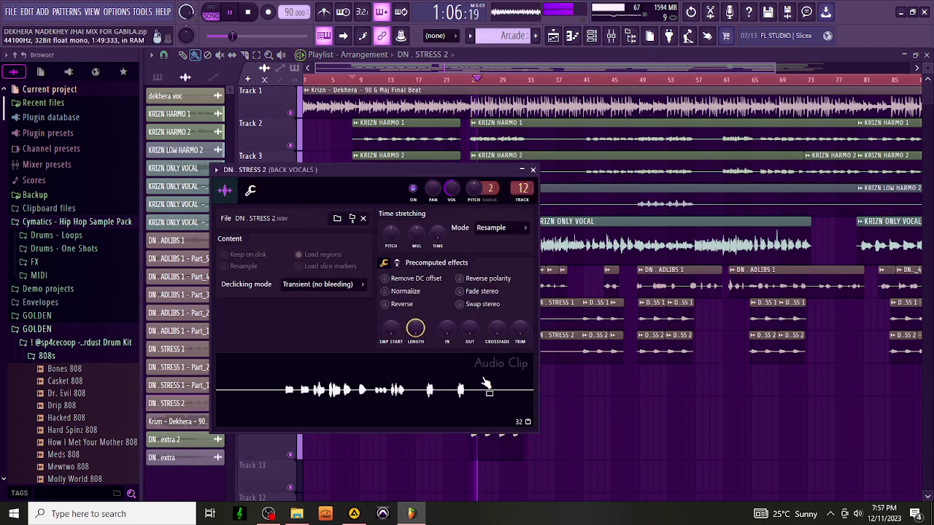
{"action": "double_click", "coordinate": [521, 190]}
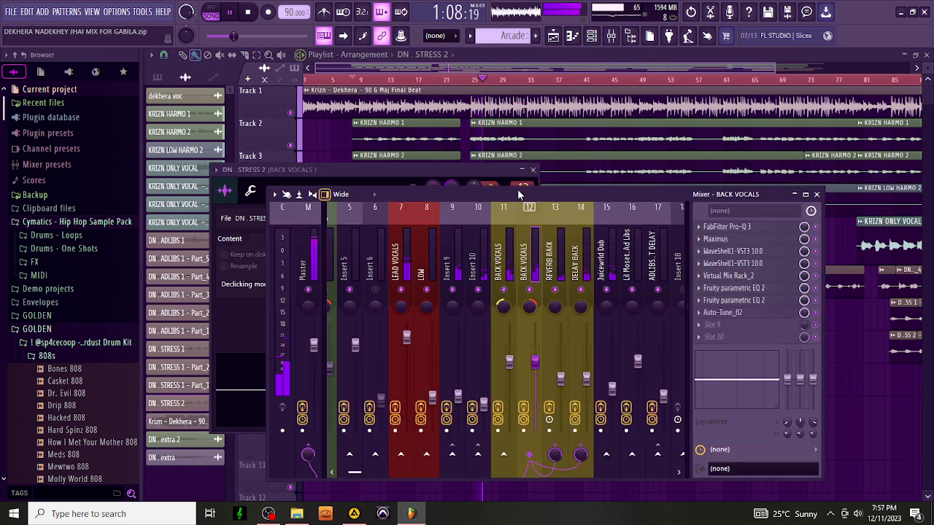
{"action": "left_click", "coordinate": [522, 67]}
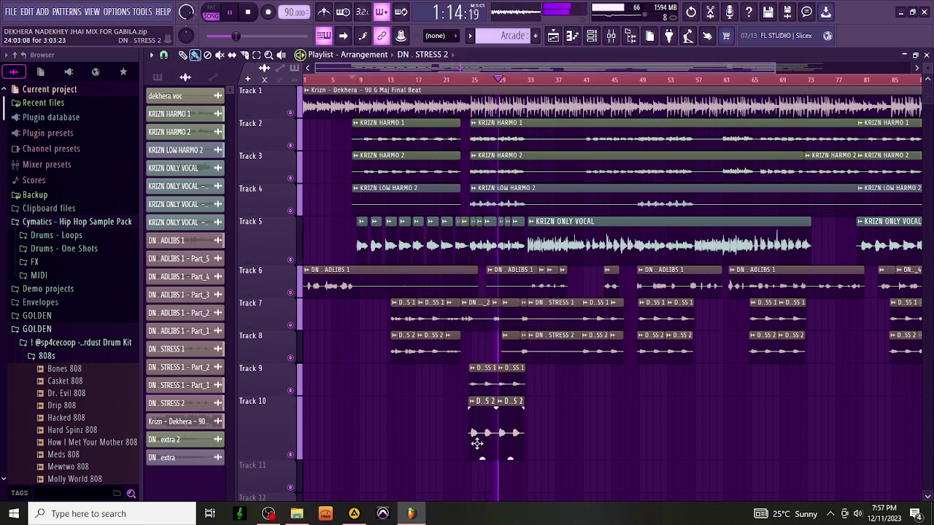
Step: Find the mixer track of the KRIZN LOW HARMO 2 clip and raise its volume to about the BACK VOCALS level
{"action": "double_click", "coordinate": [502, 190]}
{"action": "double_click", "coordinate": [505, 173]}
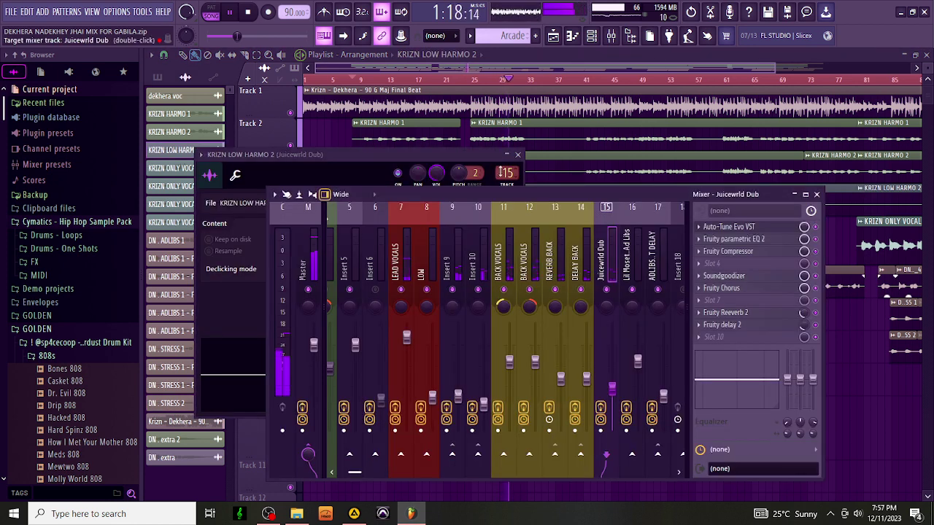
{"action": "left_click_drag", "start_coordinate": [611, 387], "coordinate": [611, 359]}
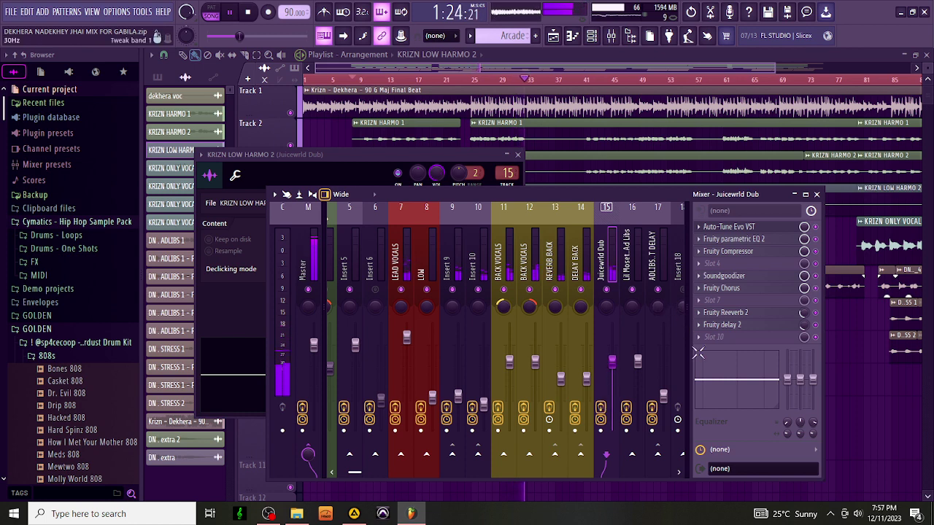
Step: Replace Fruity Reeverb 2 with ValhallaVintageVerb on the Juicewrld Dub track
{"action": "left_click", "coordinate": [699, 314]}
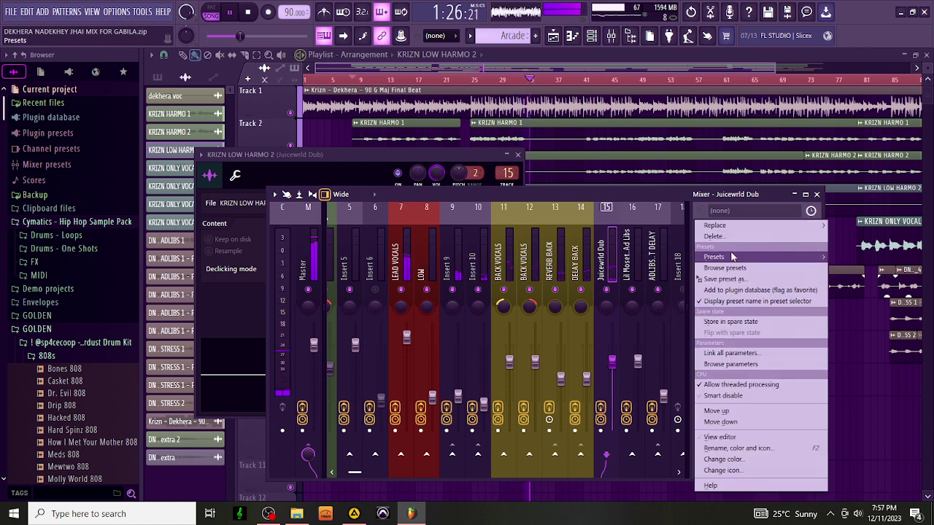
{"action": "mouse_move", "coordinate": [741, 228]}
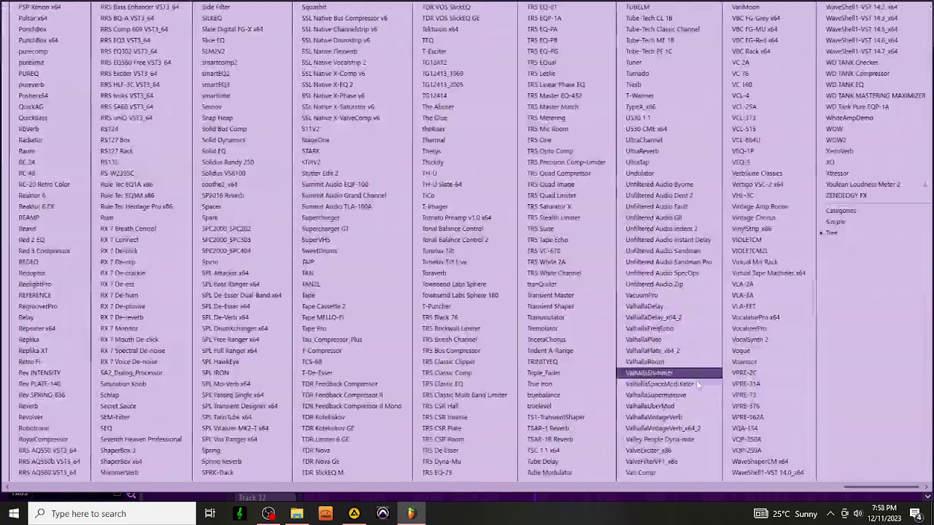
{"action": "left_click", "coordinate": [649, 417]}
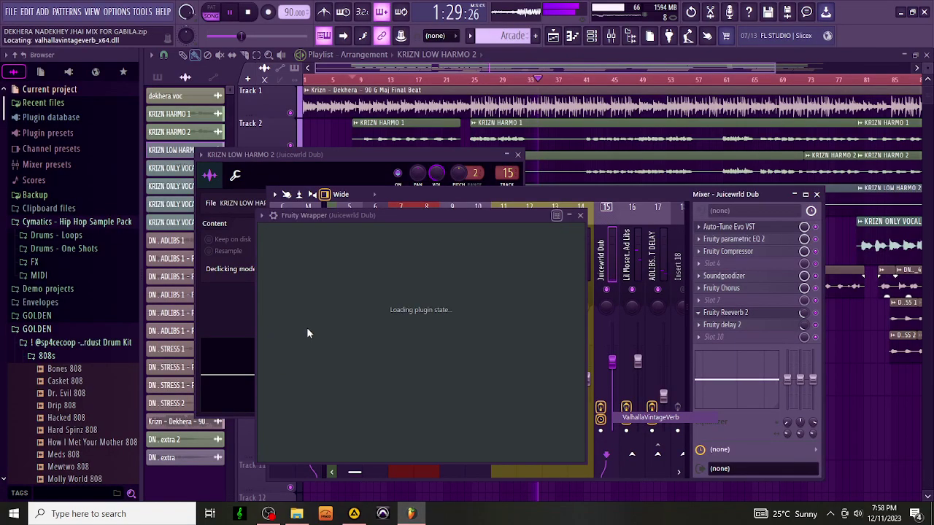
Step: Set ValhallaVintageVerb on the Juicewrld Dub track to a mix of about 30 % and the Dirty Hall mode
{"action": "mouse_move", "coordinate": [294, 312]}
{"action": "left_mouse_down"}
{"action": "mouse_move", "coordinate": [290, 447]}
{"action": "mouse_move", "coordinate": [293, 313]}
{"action": "left_mouse_up"}
{"action": "left_click_drag", "start_coordinate": [295, 372], "coordinate": [279, 364]}
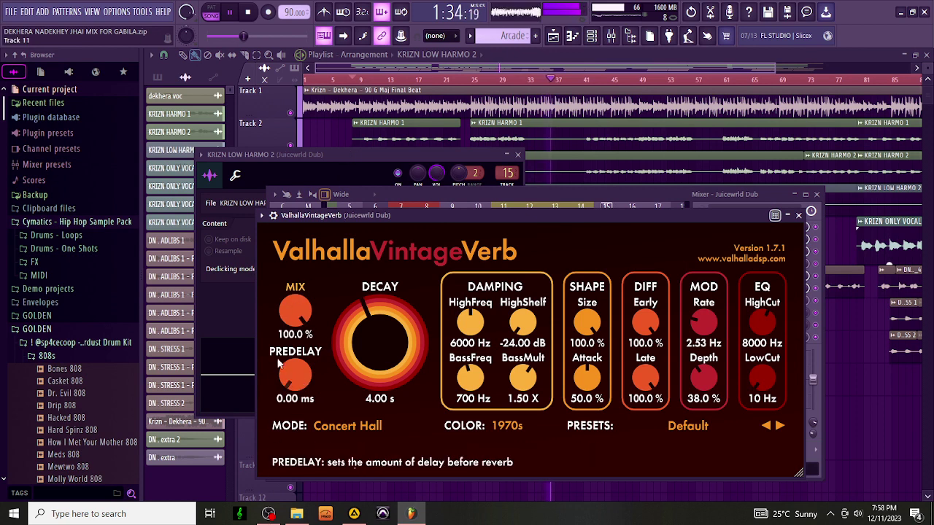
{"action": "left_click_drag", "start_coordinate": [294, 312], "coordinate": [268, 409]}
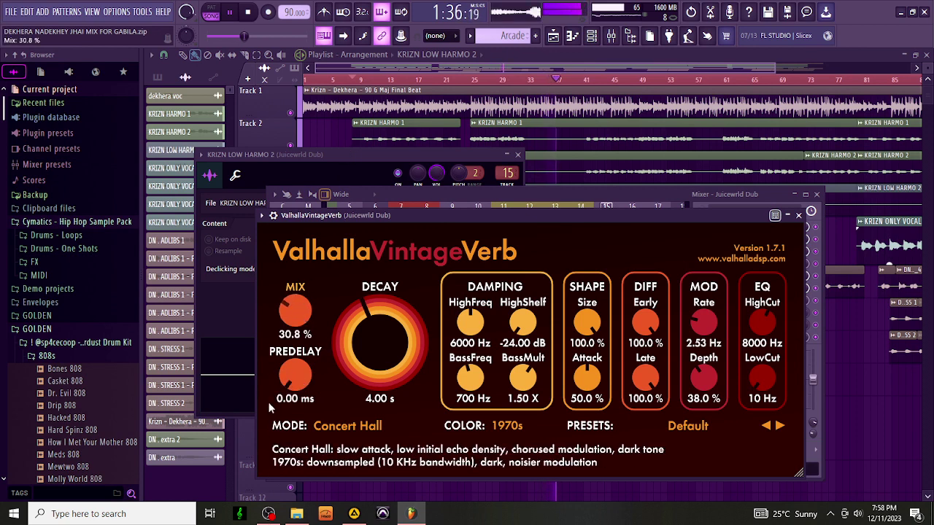
{"action": "left_click", "coordinate": [334, 427]}
{"action": "left_click", "coordinate": [364, 310]}
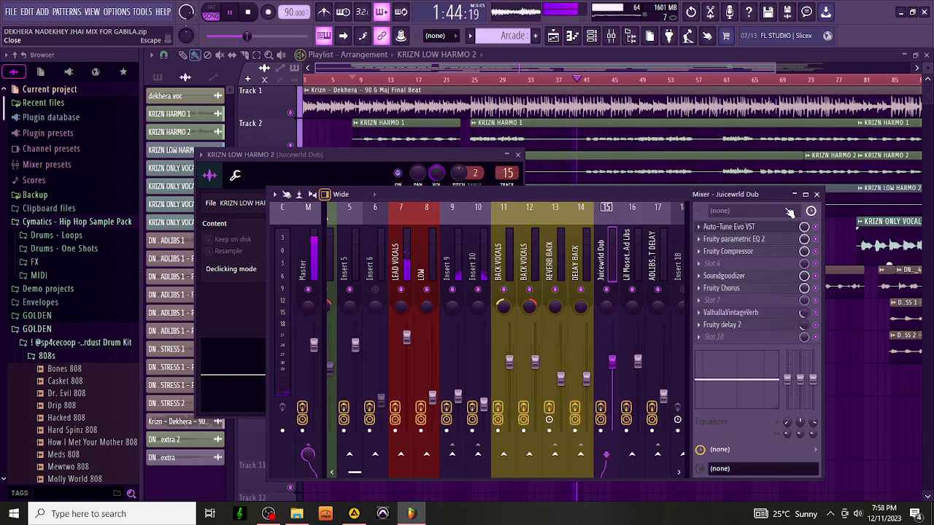
{"action": "left_click", "coordinate": [798, 215]}
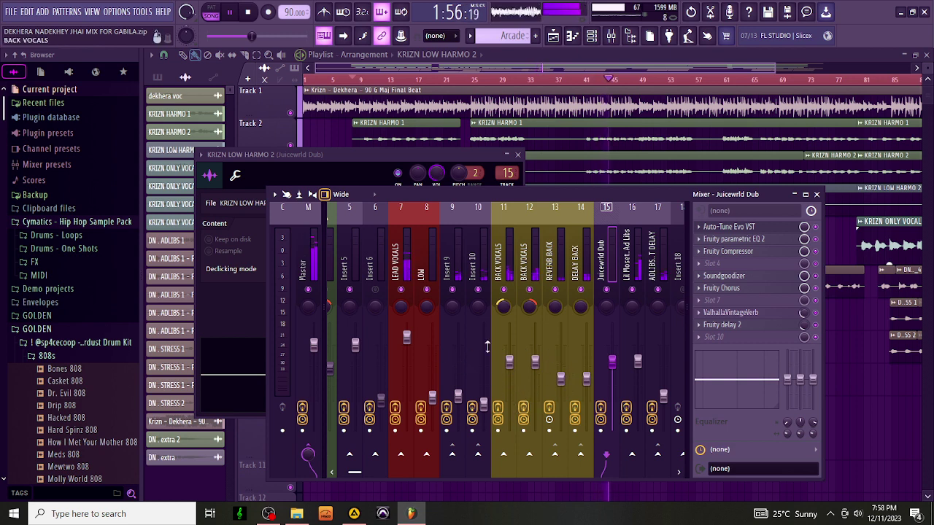
Step: Copy ValhallaVintageVerb from Juicewrld Dub to slot 7 of the Lil Mosety Ad Libs track and delete that track's Fruity Reeverb 2
{"action": "left_click", "coordinate": [631, 252]}
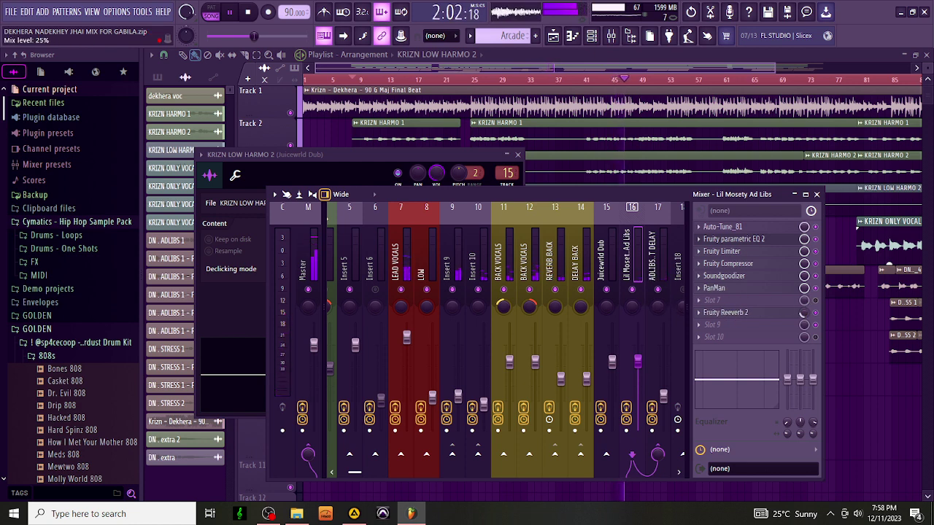
{"action": "key", "text": "Left"}
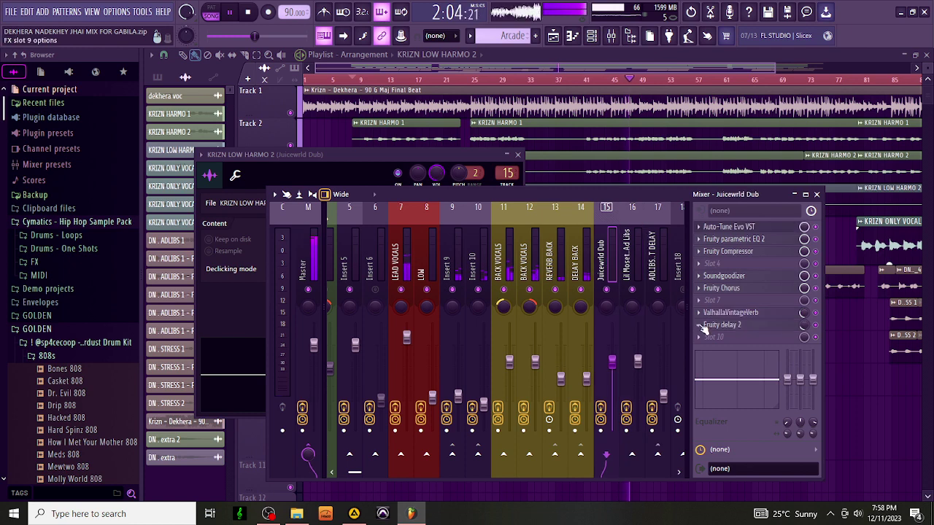
{"action": "left_click", "coordinate": [701, 312]}
{"action": "left_click", "coordinate": [629, 271]}
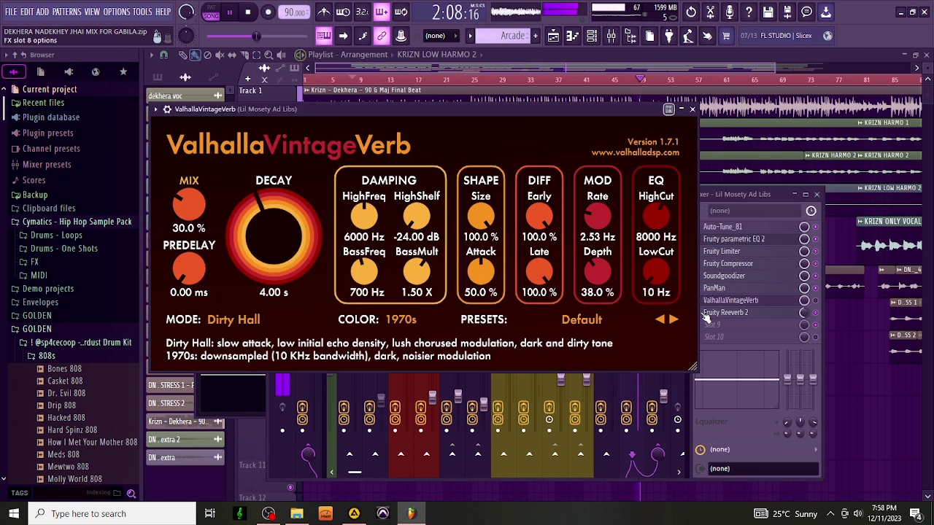
{"action": "left_click", "coordinate": [702, 314]}
{"action": "left_click", "coordinate": [713, 236]}
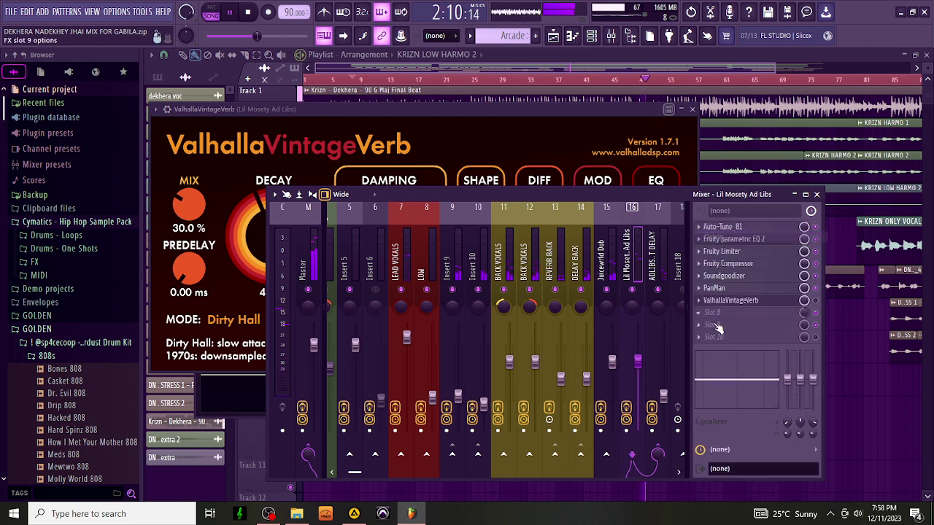
Step: Set the ValhallaVintageVerb mode to Chaotic Hall on the Lil Mosety Ad Libs track
{"action": "left_click", "coordinate": [727, 305]}
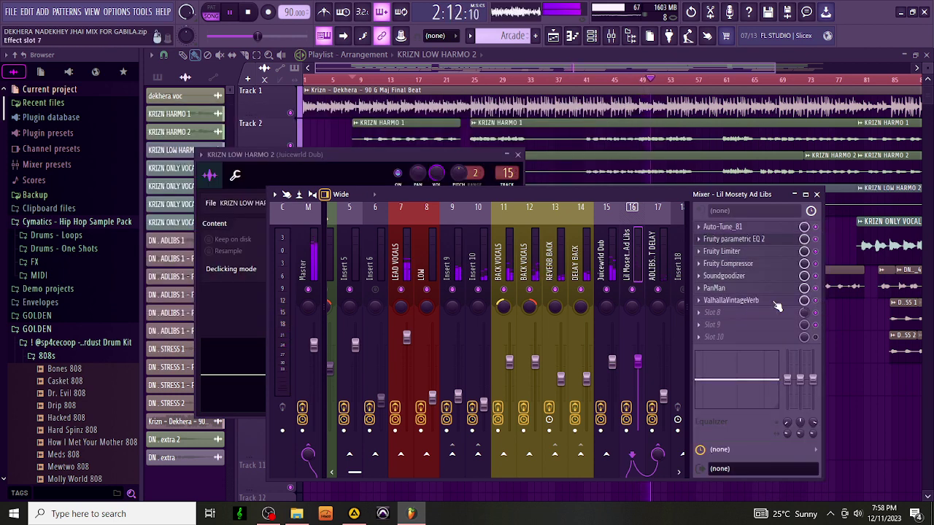
{"action": "left_click", "coordinate": [273, 323]}
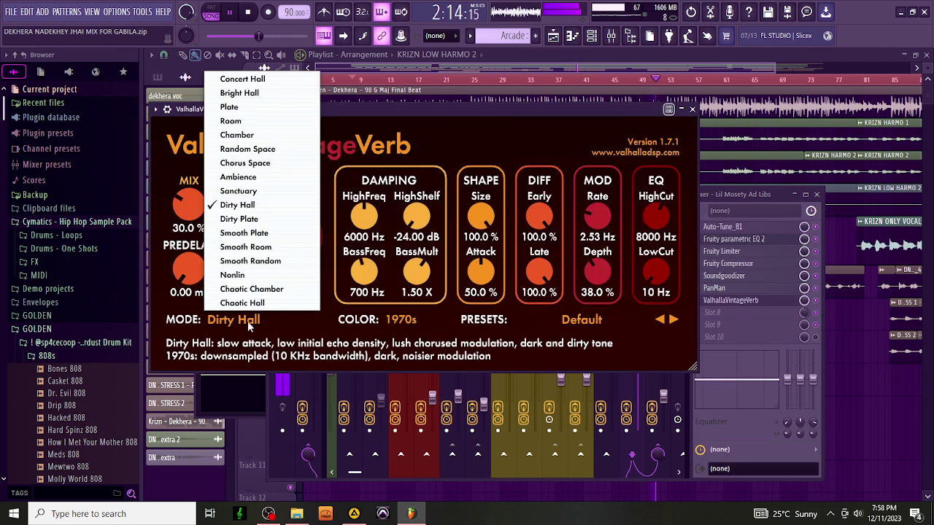
{"action": "left_click", "coordinate": [267, 307]}
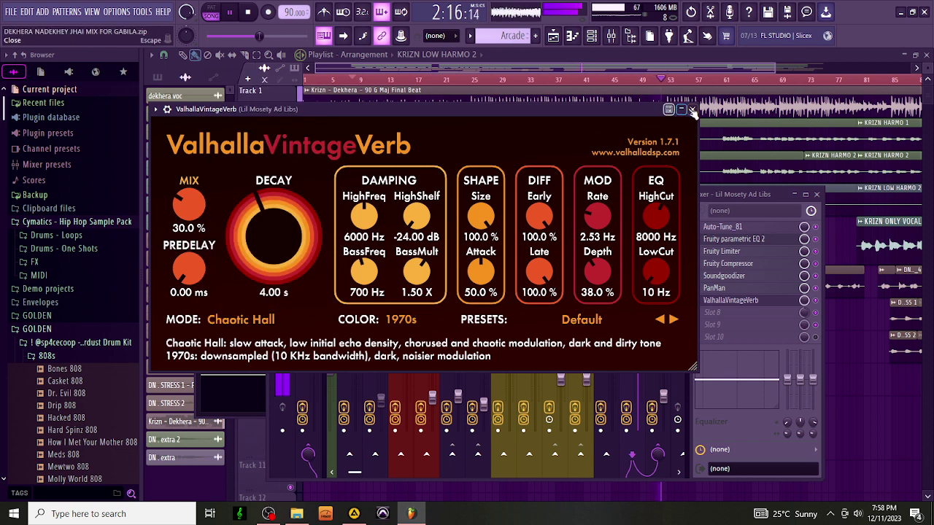
{"action": "left_click", "coordinate": [692, 110]}
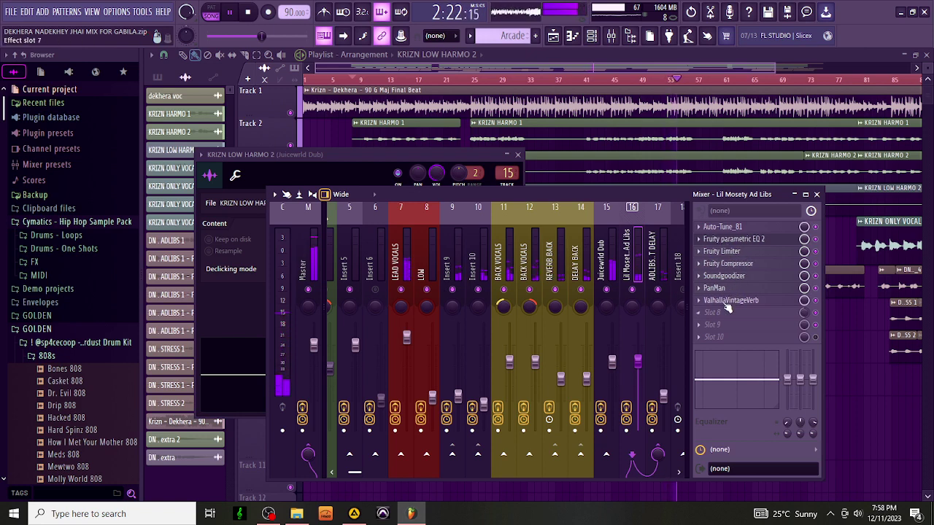
Step: Audition further PanMan presets on the Lil Mosety Ad Libs track and load Random Ambler
{"action": "left_click", "coordinate": [743, 288]}
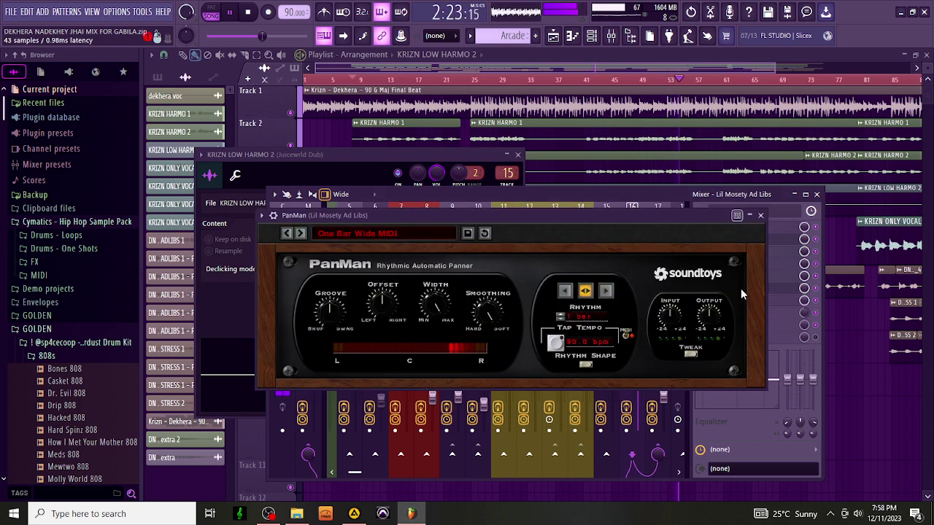
{"action": "left_click", "coordinate": [300, 234]}
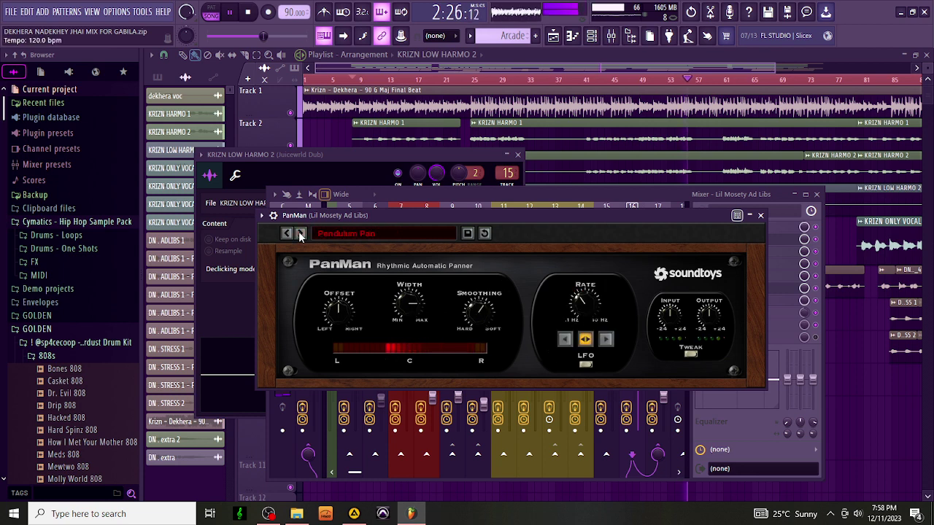
{"action": "left_click", "coordinate": [300, 233]}
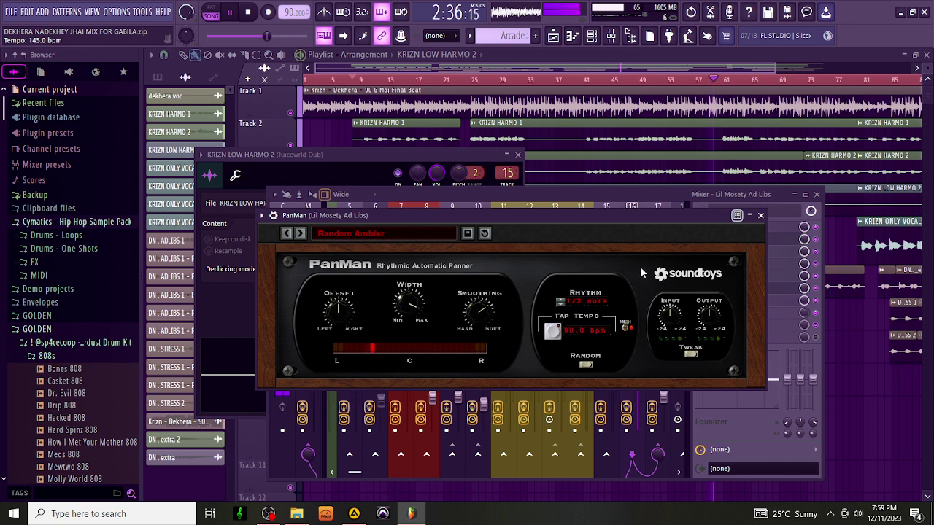
{"action": "left_click", "coordinate": [760, 215]}
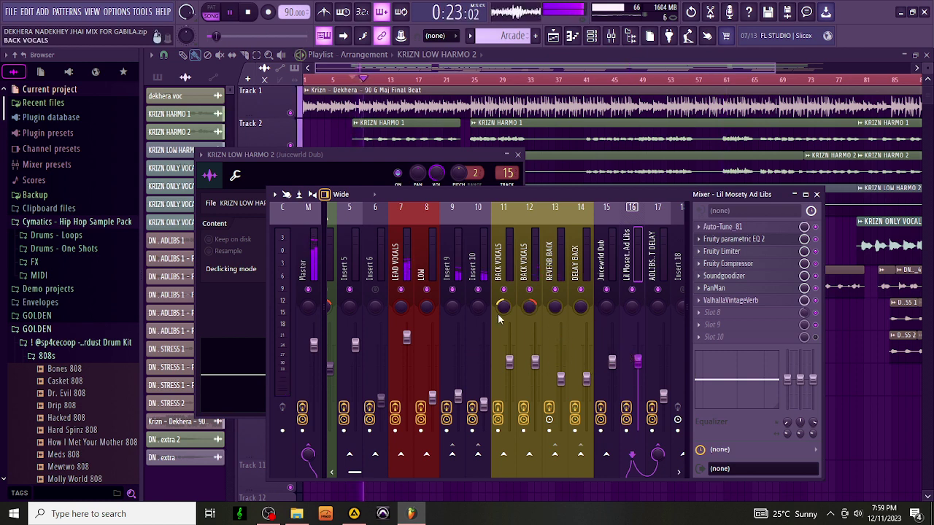
Step: Try Chaotic Hall and settle on Room for Insert 9's ValhallaVintageVerb, and set the insert's low-shelf EQ frequency to about 21 Hz
{"action": "left_click", "coordinate": [407, 251]}
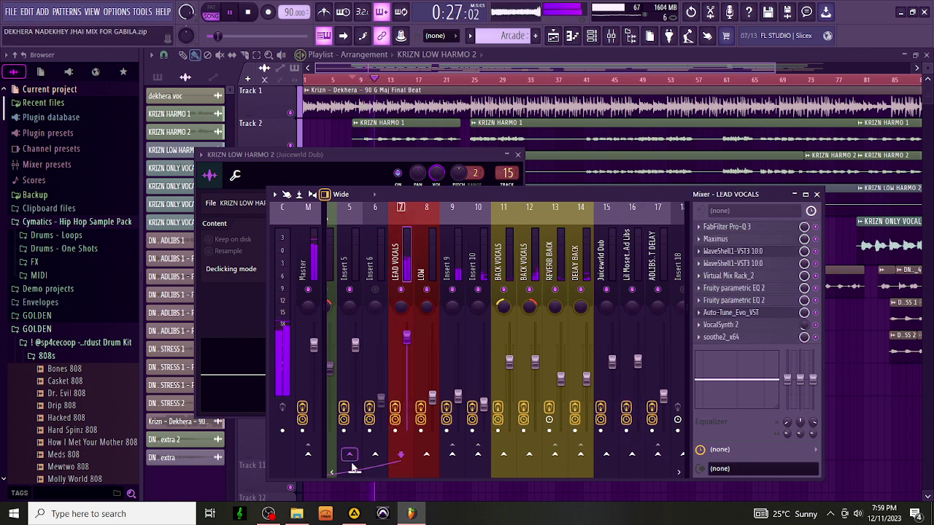
{"action": "scroll", "coordinate": [343, 453], "scroll_direction": "left", "scroll_amount": 4}
{"action": "scroll", "coordinate": [329, 449], "scroll_direction": "right", "scroll_amount": 1}
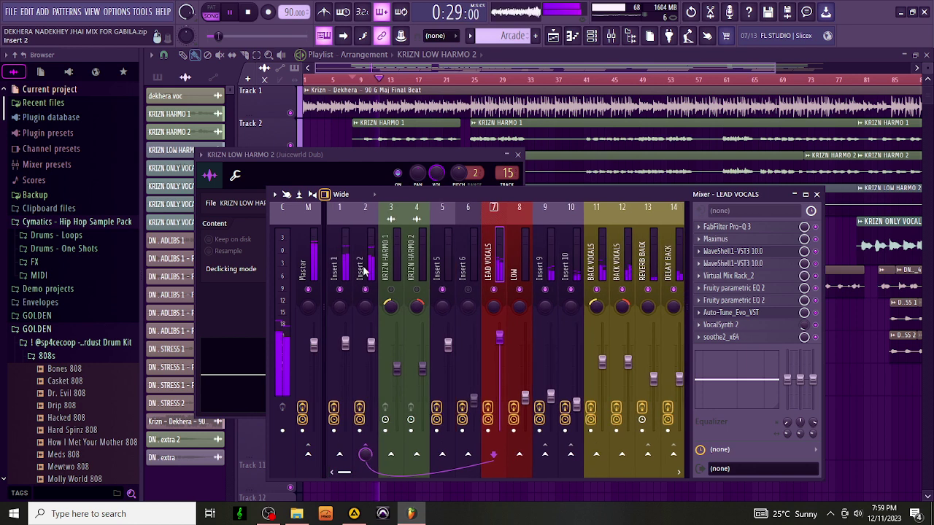
{"action": "left_click", "coordinate": [544, 252]}
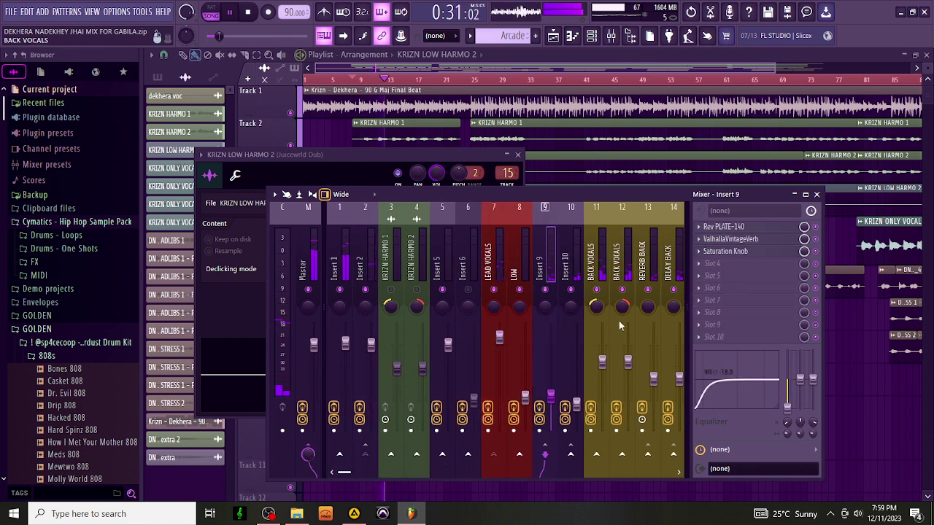
{"action": "left_click", "coordinate": [744, 239]}
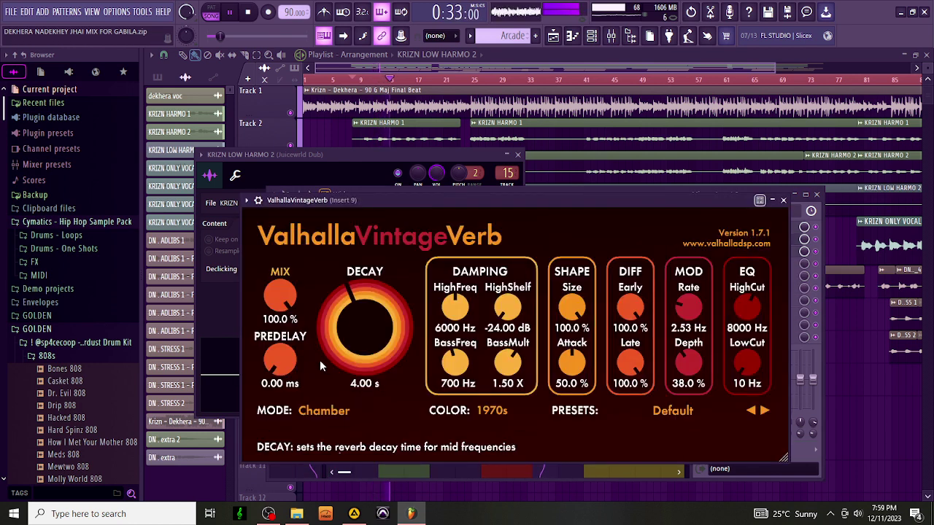
{"action": "left_click", "coordinate": [319, 411]}
{"action": "left_click", "coordinate": [330, 394]}
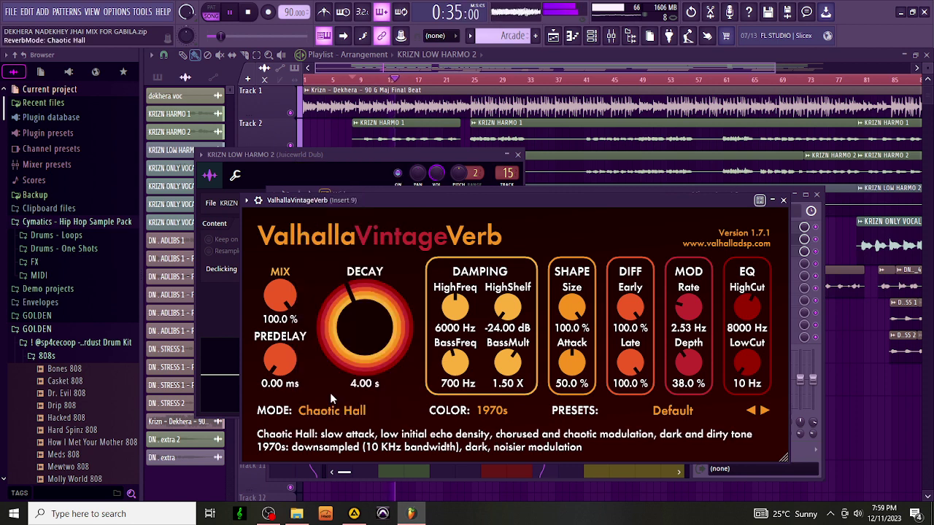
{"action": "left_click", "coordinate": [336, 413]}
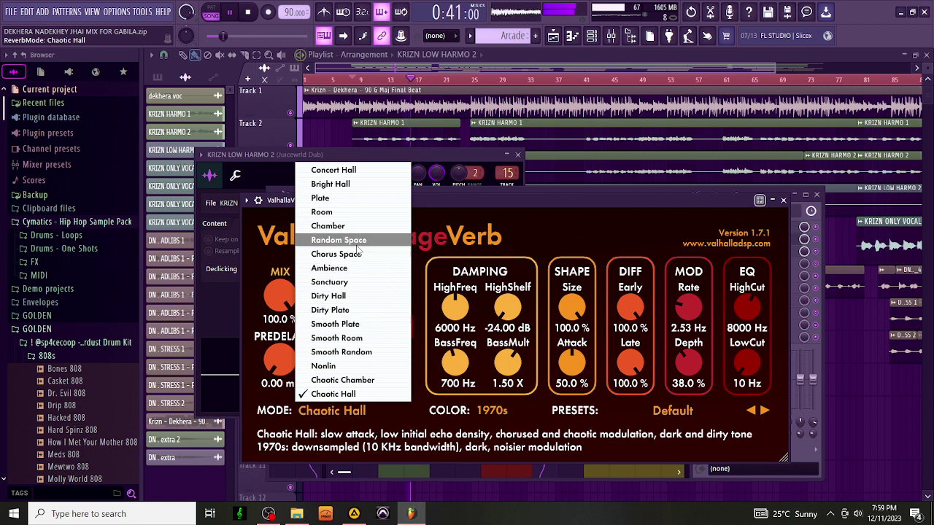
{"action": "left_click", "coordinate": [371, 211]}
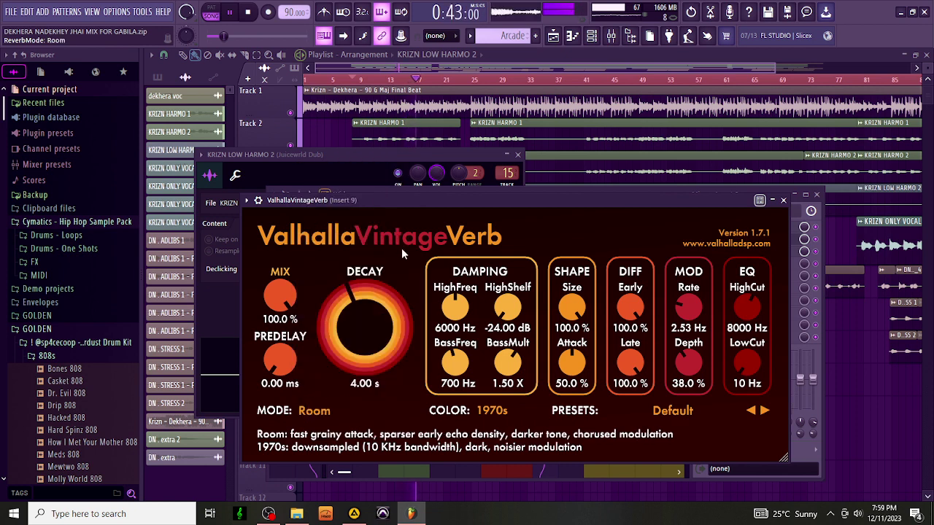
{"action": "left_click", "coordinate": [784, 201]}
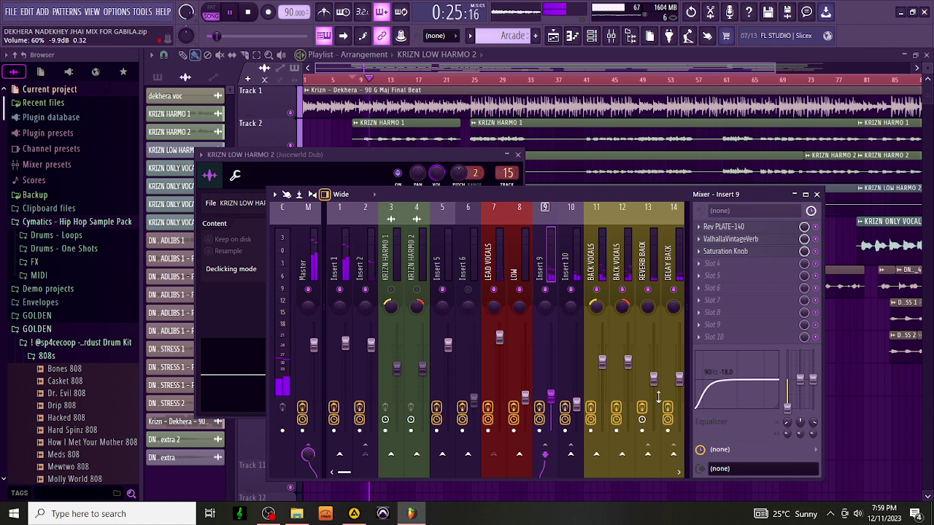
{"action": "left_click_drag", "start_coordinate": [786, 423], "coordinate": [786, 445]}
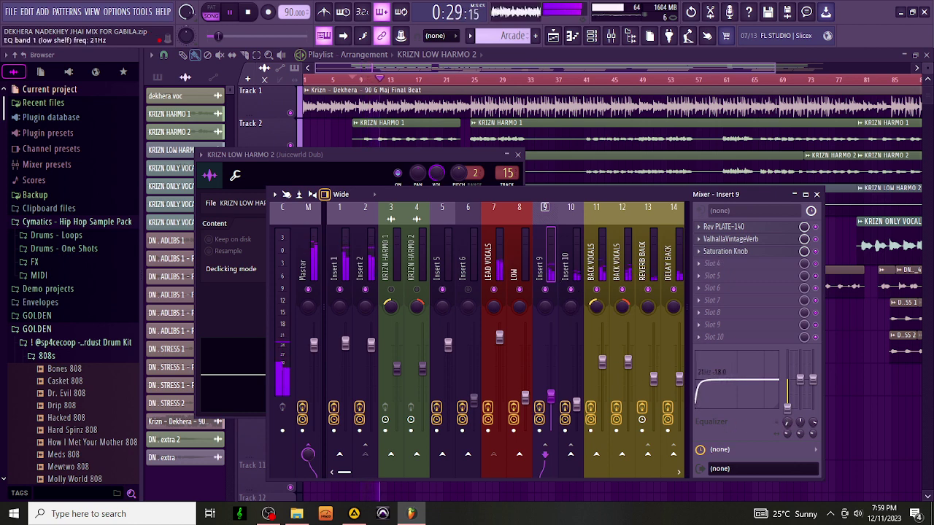
Step: Remove Doubler2 from the StudioRack chain on Insert 10, leaving only H-Delay in the rack
{"action": "left_click", "coordinate": [567, 227]}
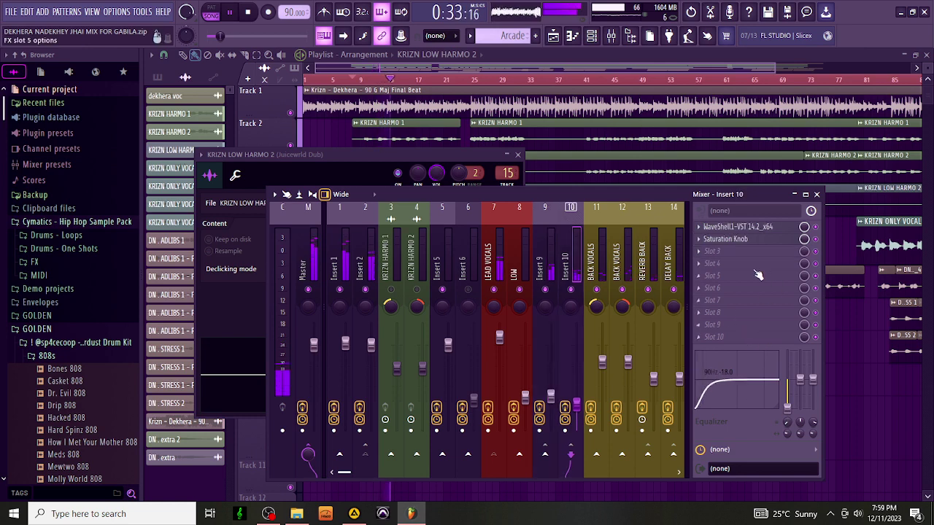
{"action": "left_click", "coordinate": [747, 228]}
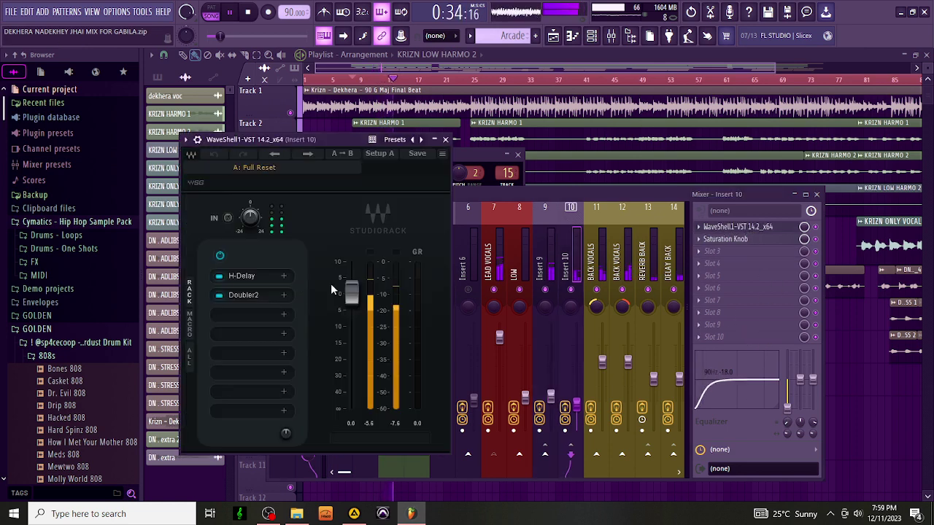
{"action": "left_click", "coordinate": [274, 294]}
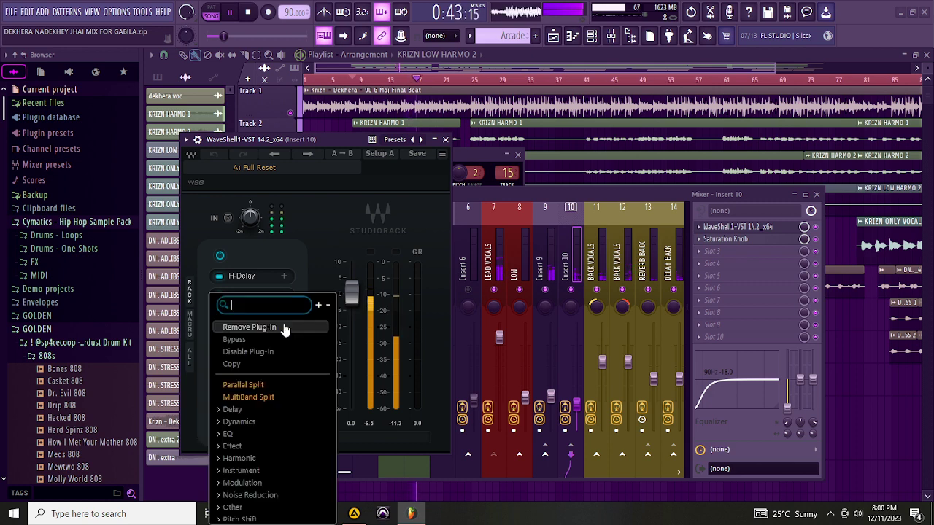
{"action": "left_click", "coordinate": [283, 328]}
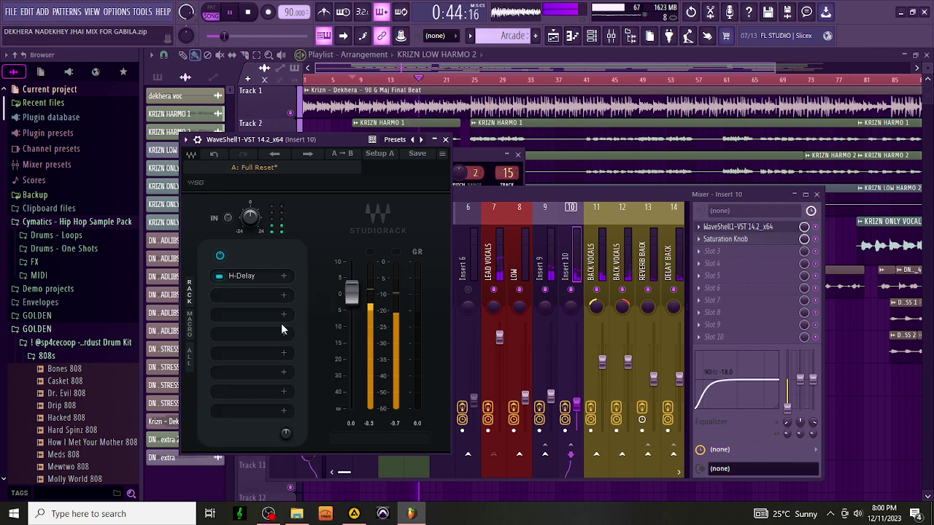
{"action": "left_click", "coordinate": [445, 139]}
Step: Load Virtual Tape Machines x64 into slot 9 of Insert 2 with its default settings
{"action": "left_click", "coordinate": [363, 255]}
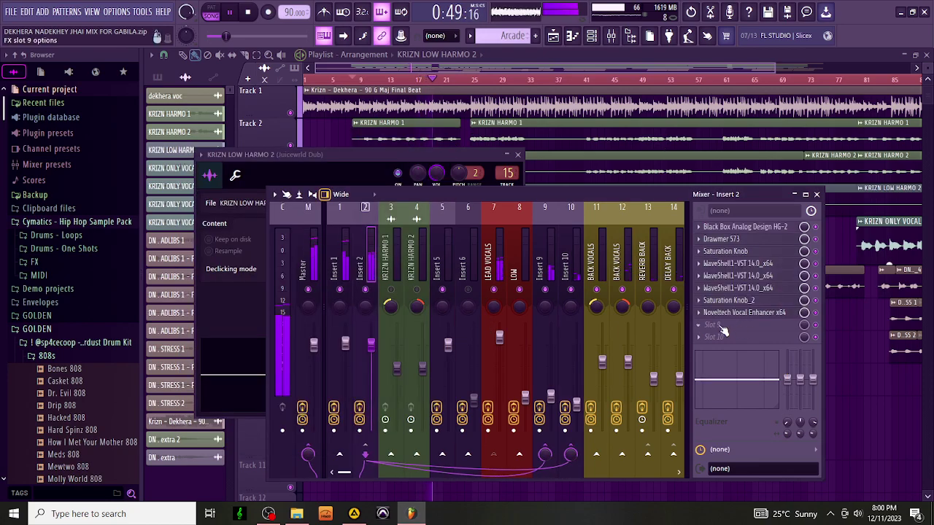
{"action": "left_click", "coordinate": [722, 329]}
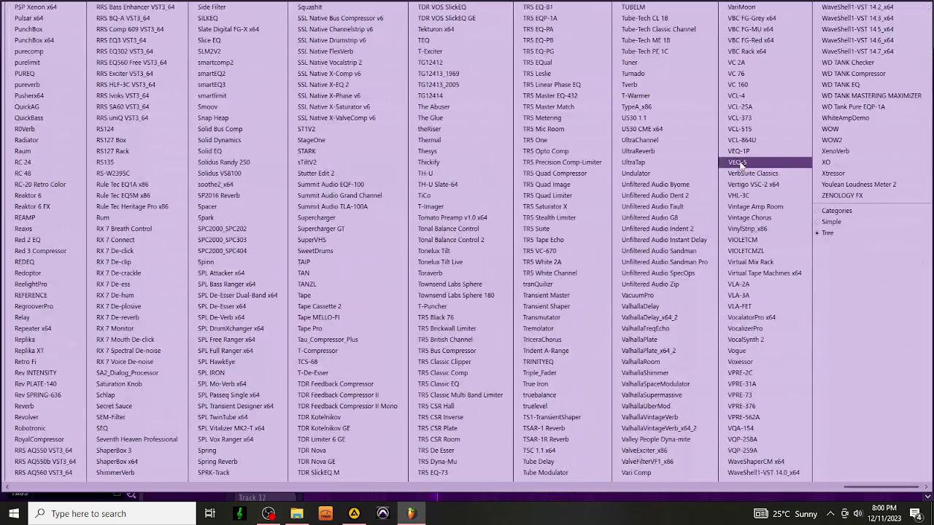
{"action": "left_click", "coordinate": [764, 273]}
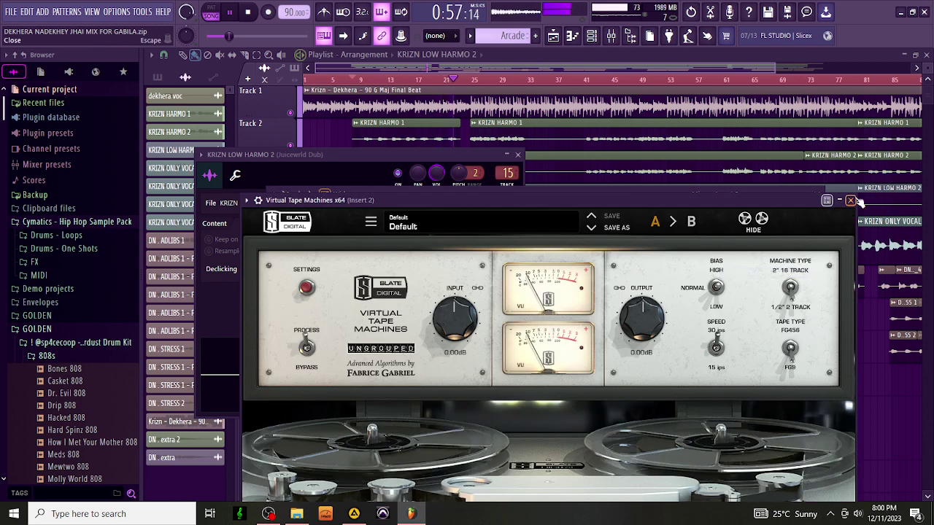
{"action": "left_click", "coordinate": [814, 206]}
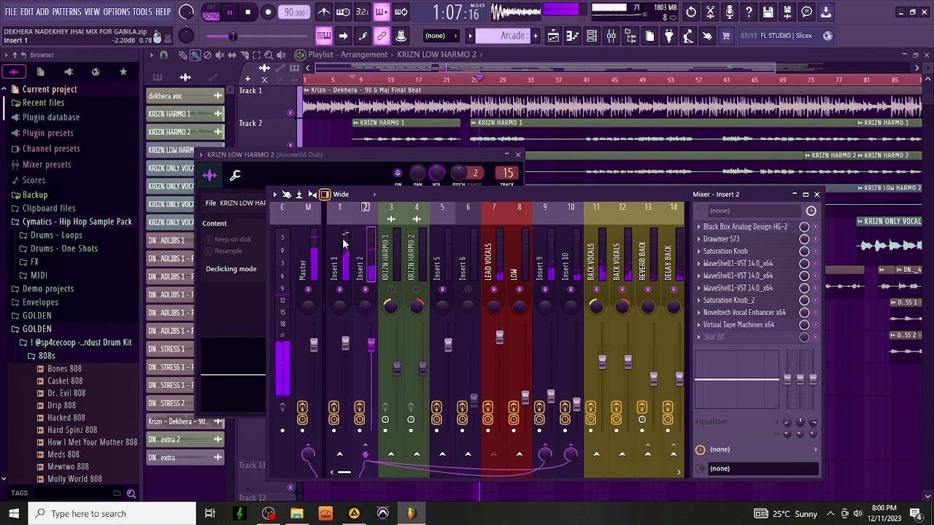
Step: Open the final beat's channel settings and load Virtual Tape Machines x64 into slot 3 of its mixer track, Insert 1
{"action": "left_click", "coordinate": [390, 105]}
{"action": "double_click", "coordinate": [391, 105]}
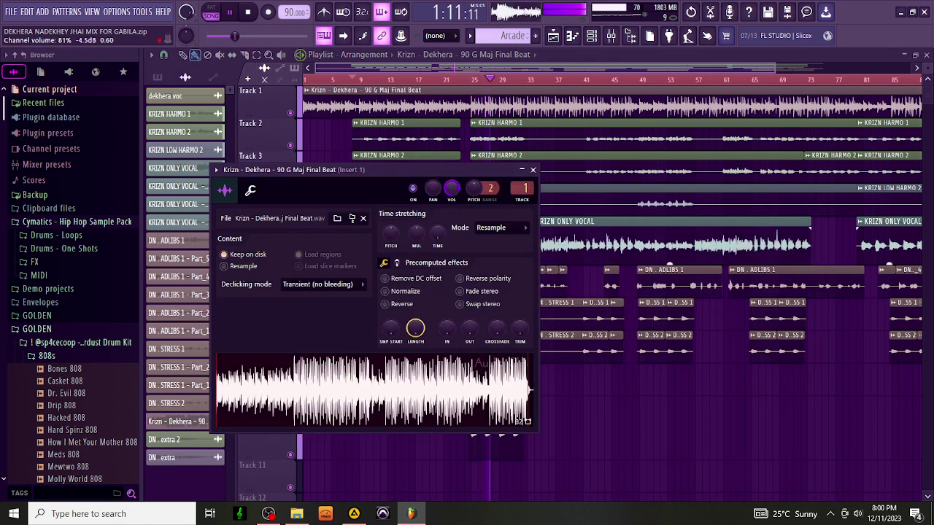
{"action": "left_click", "coordinate": [611, 36]}
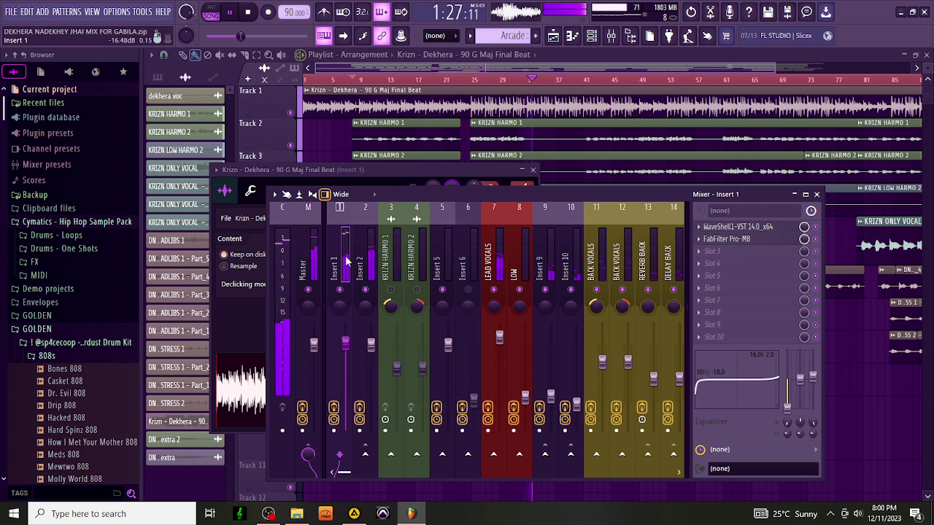
{"action": "left_click", "coordinate": [721, 253]}
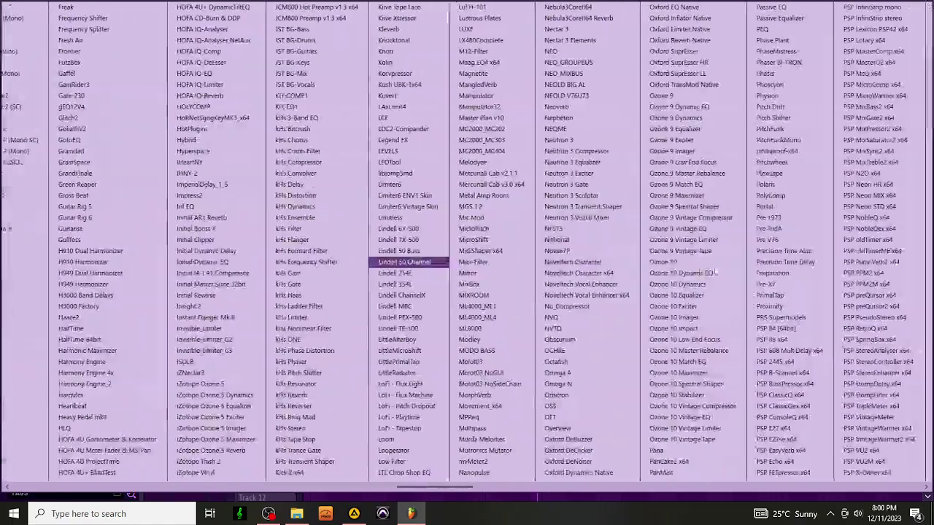
{"action": "scroll", "coordinate": [715, 272], "scroll_direction": "down", "scroll_amount": 10}
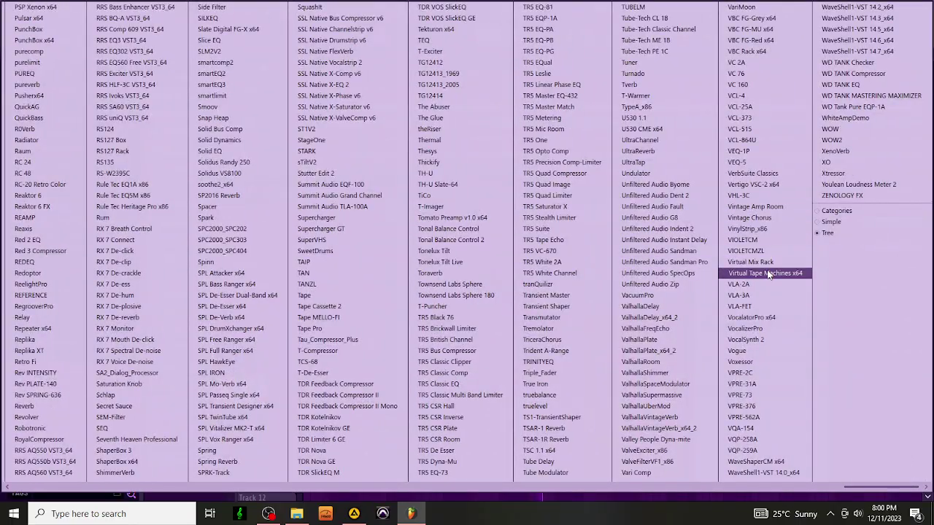
{"action": "left_click", "coordinate": [768, 274]}
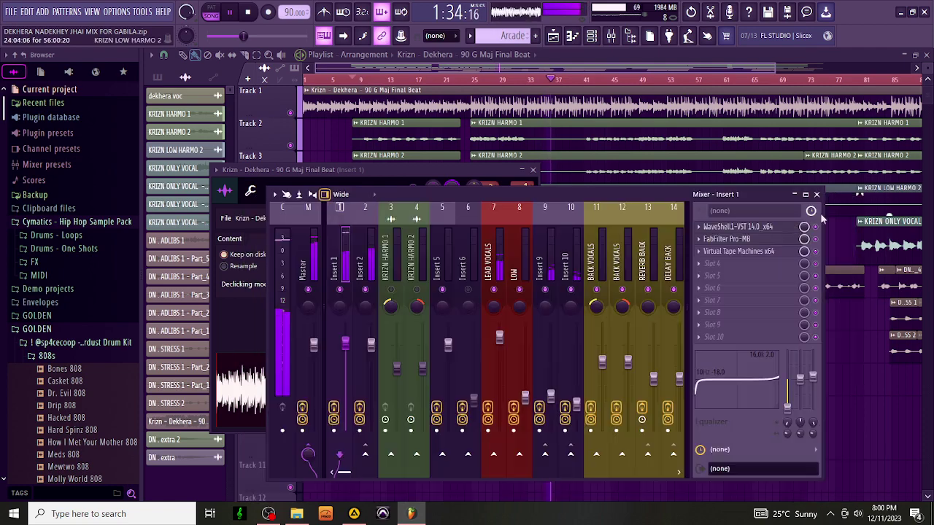
{"action": "left_click", "coordinate": [850, 200]}
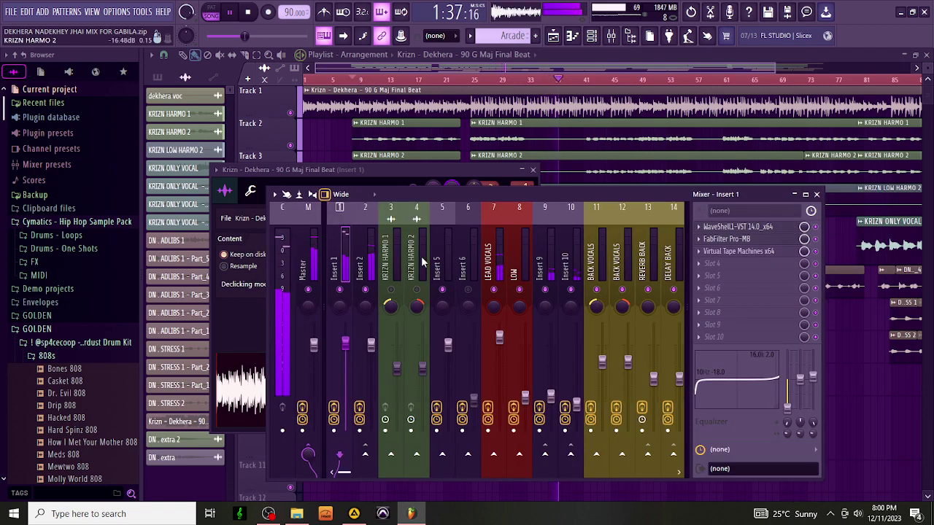
Step: Reset the LEAD VOCALS track's volume fader to its default level
{"action": "left_click", "coordinate": [491, 252]}
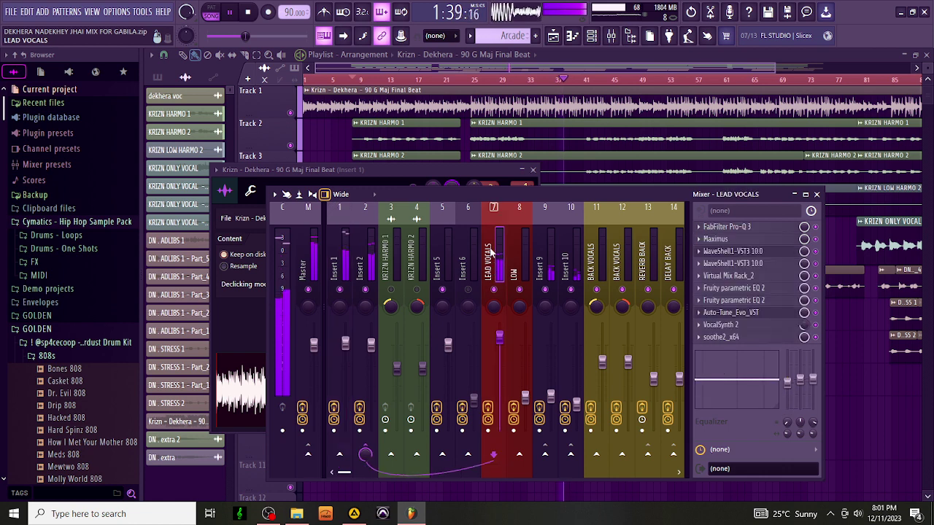
{"action": "left_click", "coordinate": [368, 288]}
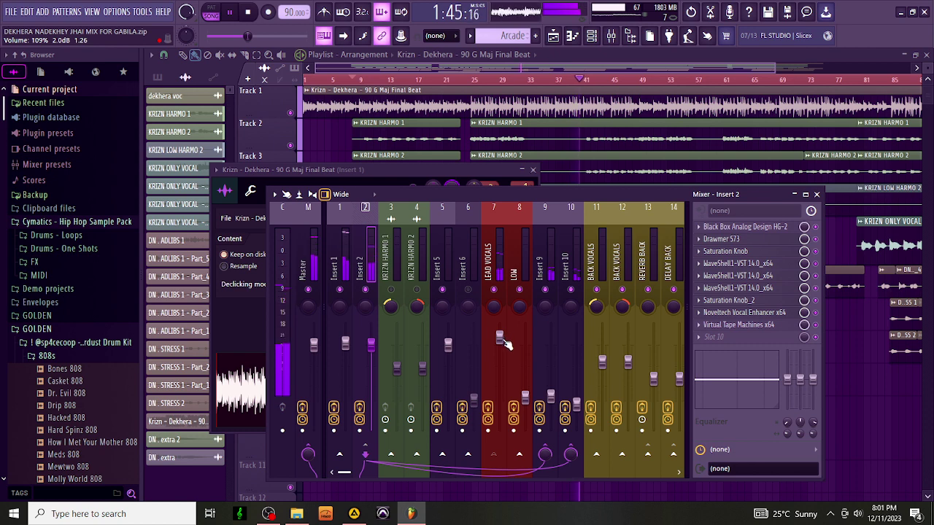
{"action": "right_click", "coordinate": [507, 344]}
{"action": "left_click", "coordinate": [489, 259]}
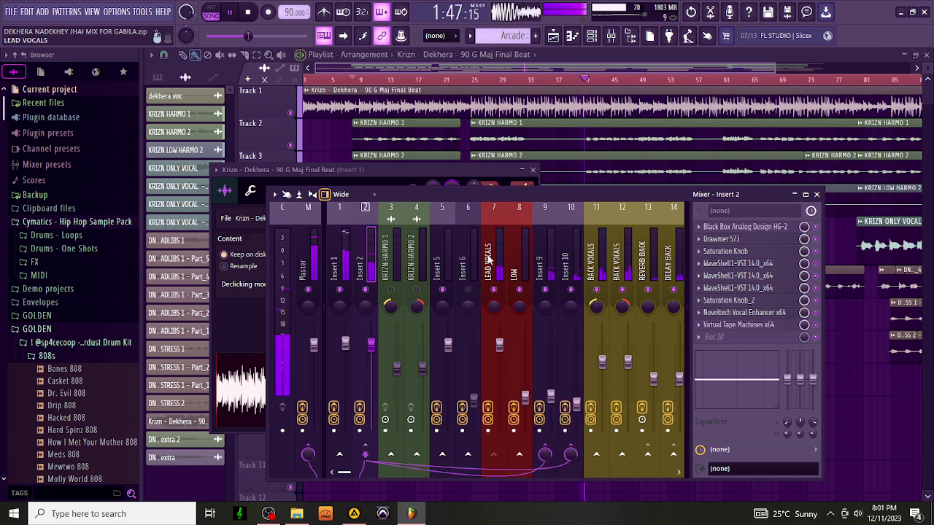
{"action": "left_click", "coordinate": [488, 259]}
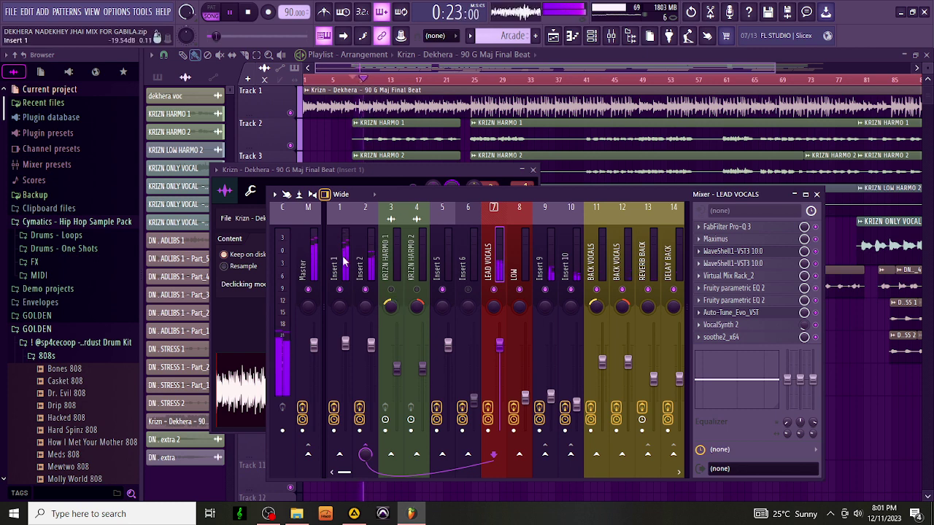
Step: Check the Drawmer S73 on Insert 2 and set the saturation of the Saturation Knob in slot 3 to 0.8
{"action": "left_click", "coordinate": [368, 257]}
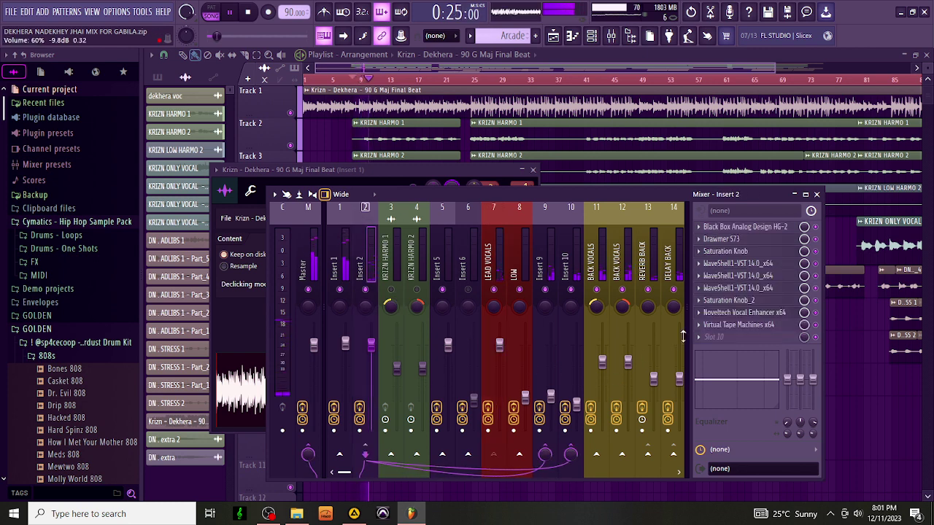
{"action": "left_click", "coordinate": [735, 240]}
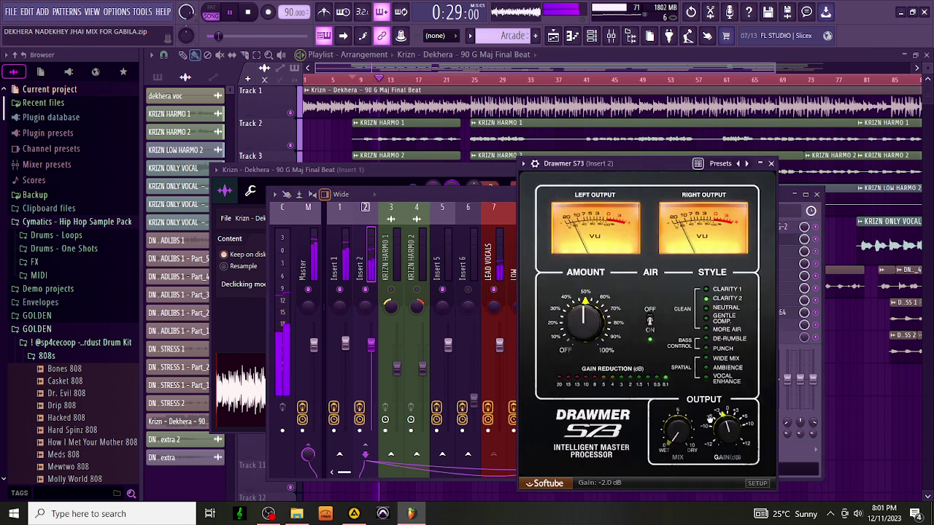
{"action": "left_click", "coordinate": [770, 163]}
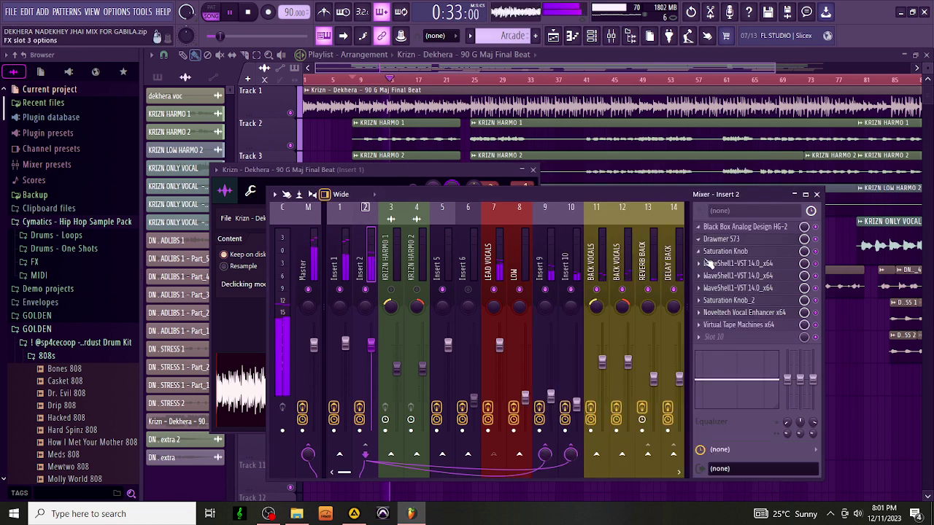
{"action": "left_click", "coordinate": [743, 251]}
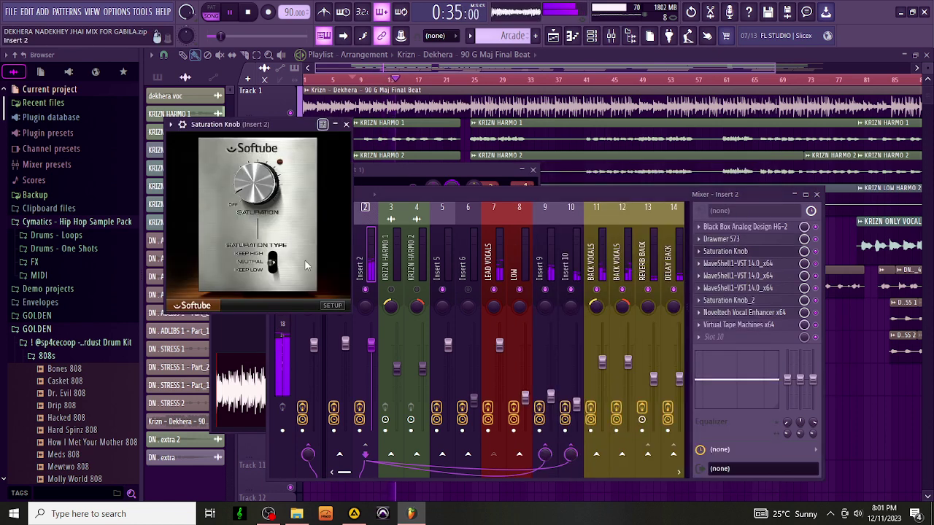
{"action": "left_click_drag", "start_coordinate": [247, 189], "coordinate": [247, 187]}
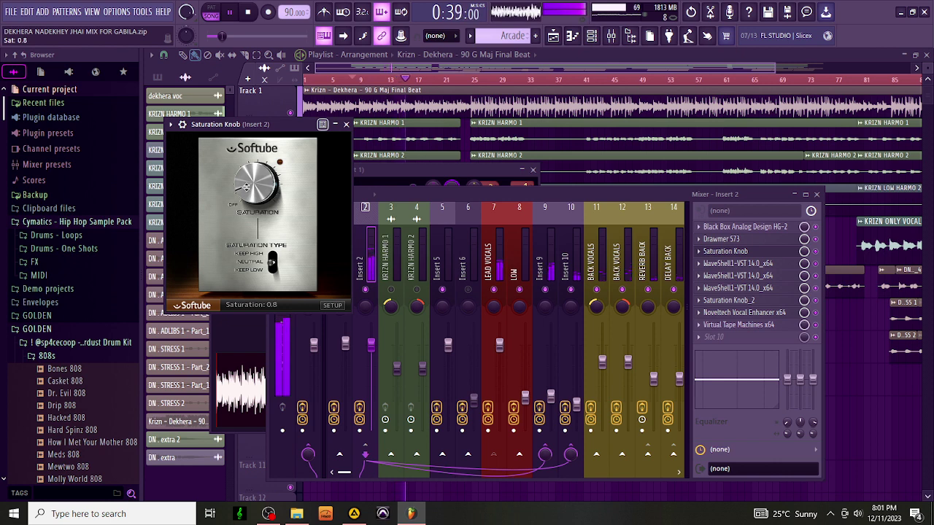
{"action": "left_click", "coordinate": [346, 124]}
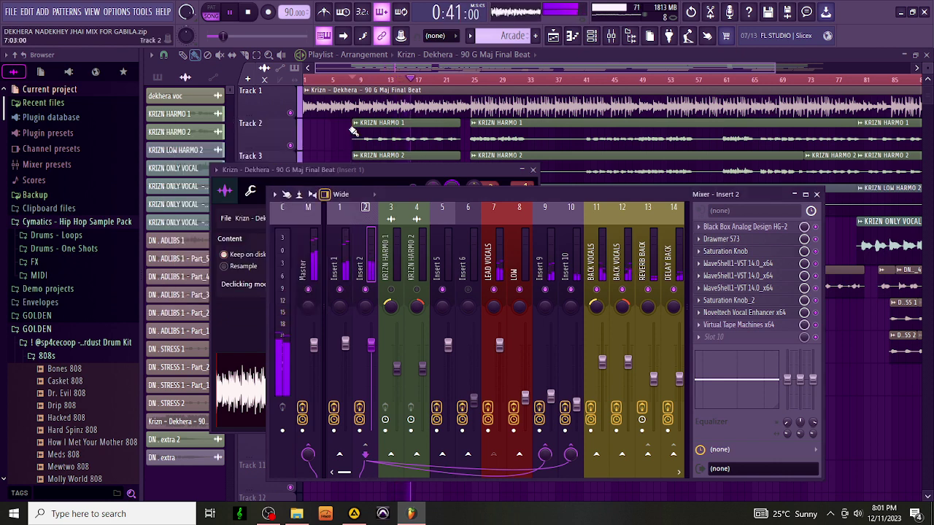
Step: Trim the first KRIZN HARMO 1 and KRIZN HARMO 2 clips to start at bar 9 and give each a short fade-in
{"action": "left_click", "coordinate": [359, 149]}
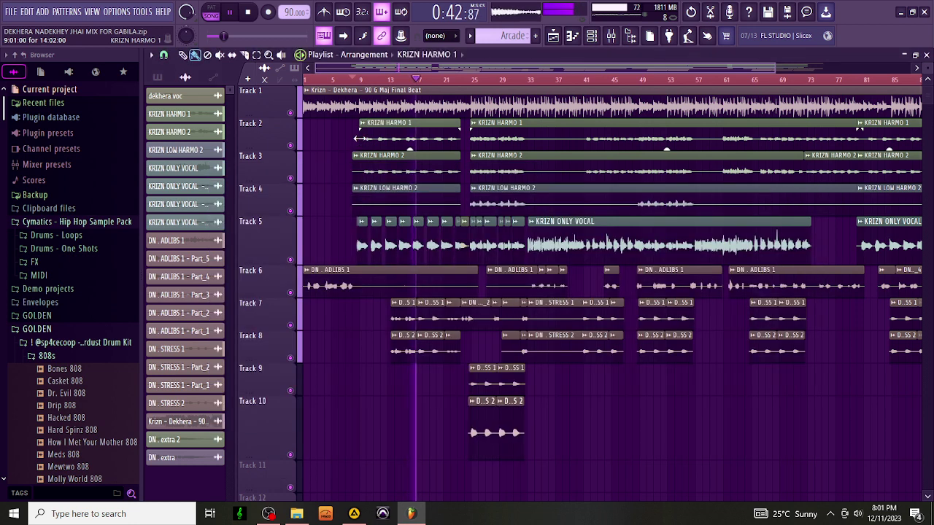
{"action": "left_click_drag", "start_coordinate": [361, 131], "coordinate": [365, 138]}
{"action": "left_click_drag", "start_coordinate": [356, 161], "coordinate": [363, 162]}
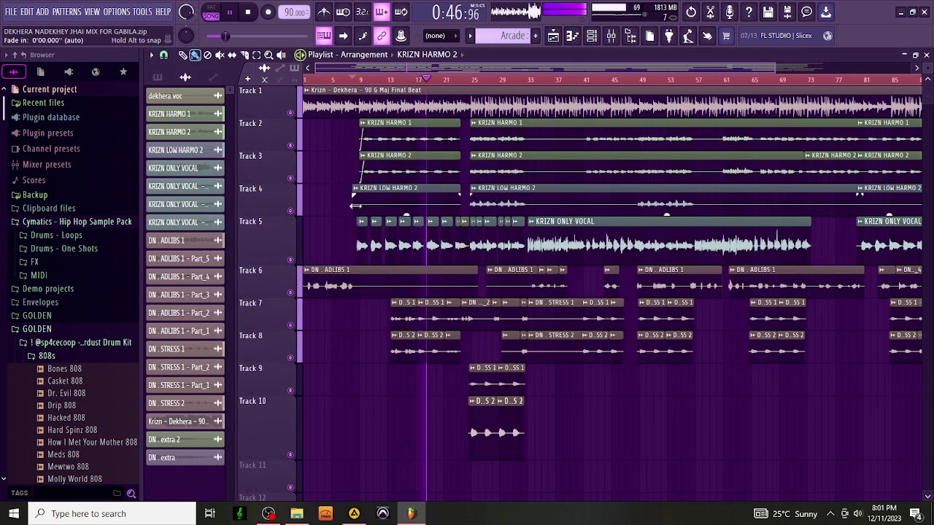
Step: Set the ValhallaVintageVerb on Insert 9 to the Chaotic Hall mode
{"action": "left_click", "coordinate": [610, 37]}
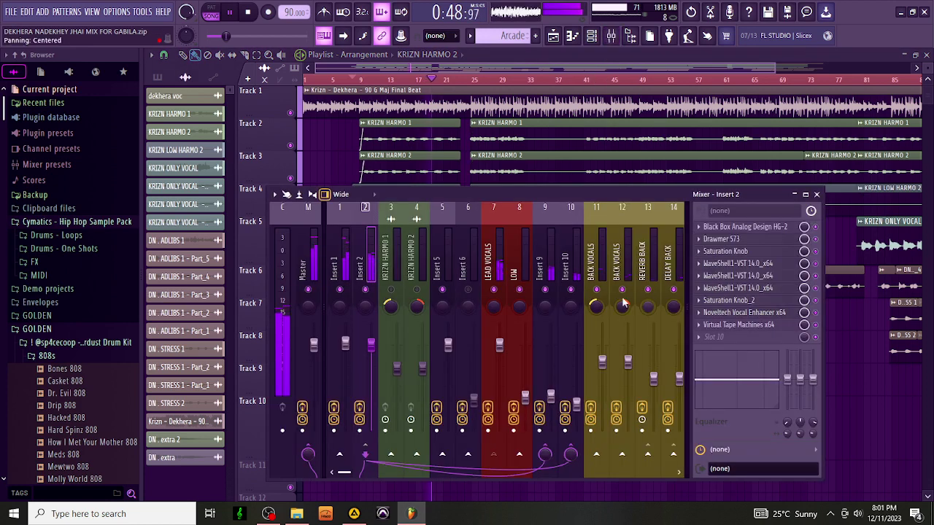
{"action": "left_click", "coordinate": [570, 259]}
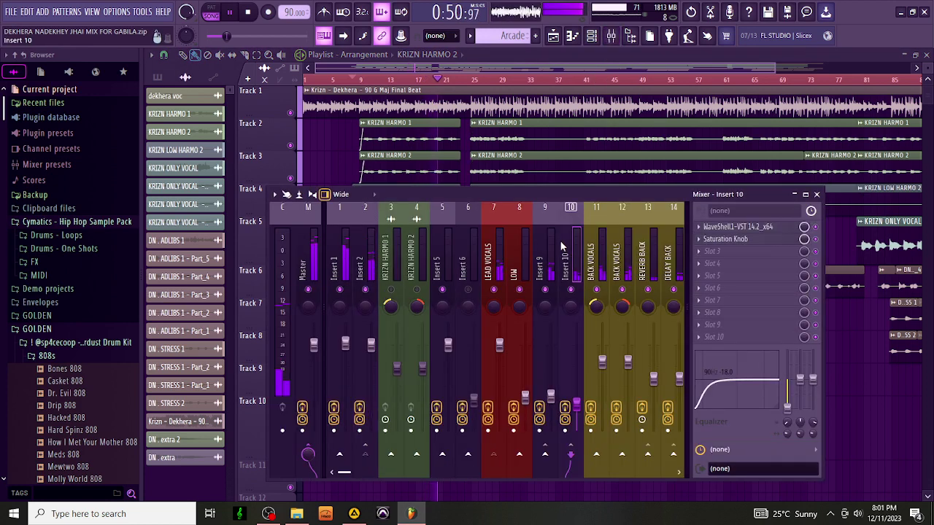
{"action": "left_click", "coordinate": [544, 231]}
{"action": "left_click", "coordinate": [728, 240]}
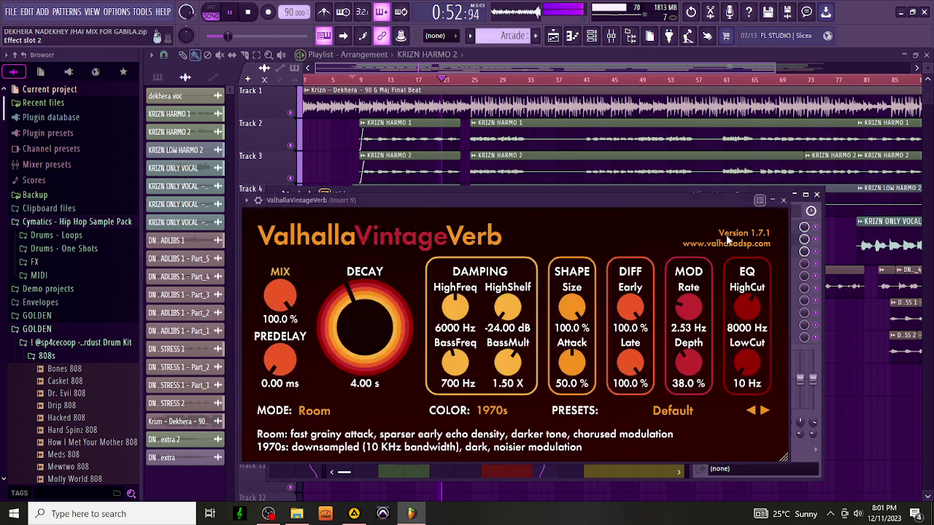
{"action": "left_click", "coordinate": [314, 411]}
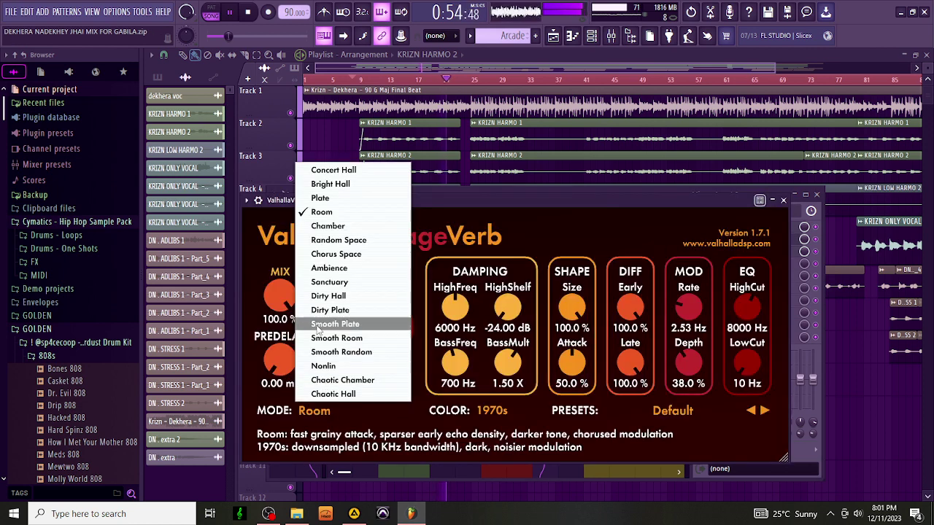
{"action": "left_click", "coordinate": [355, 394]}
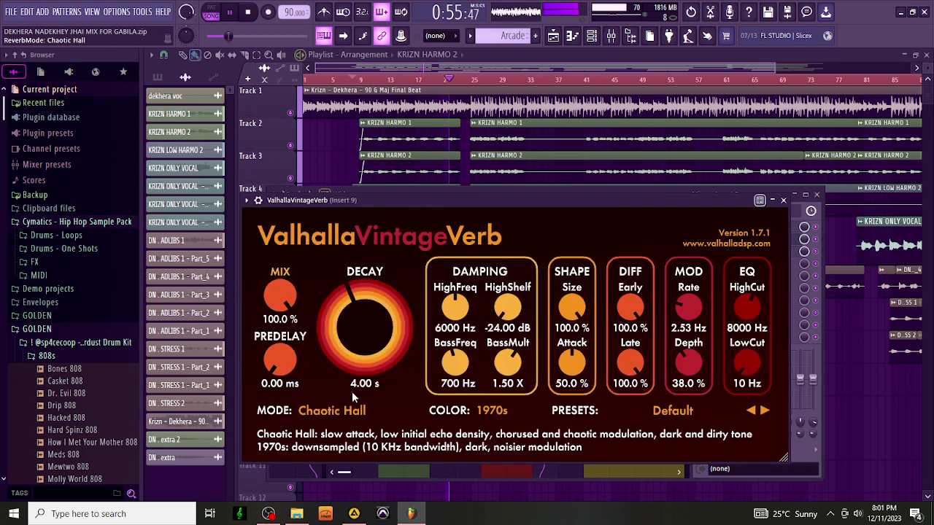
{"action": "left_click", "coordinate": [783, 202]}
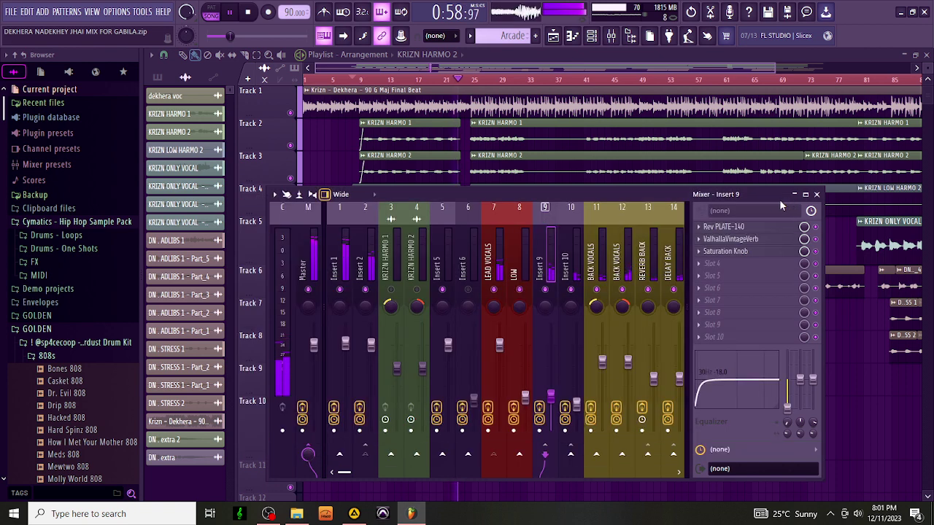
Step: Extend the start of the second KRIZN LOW HARMO 2 clip to about bar 23 and delete the first one
{"action": "key", "text": "F9"}
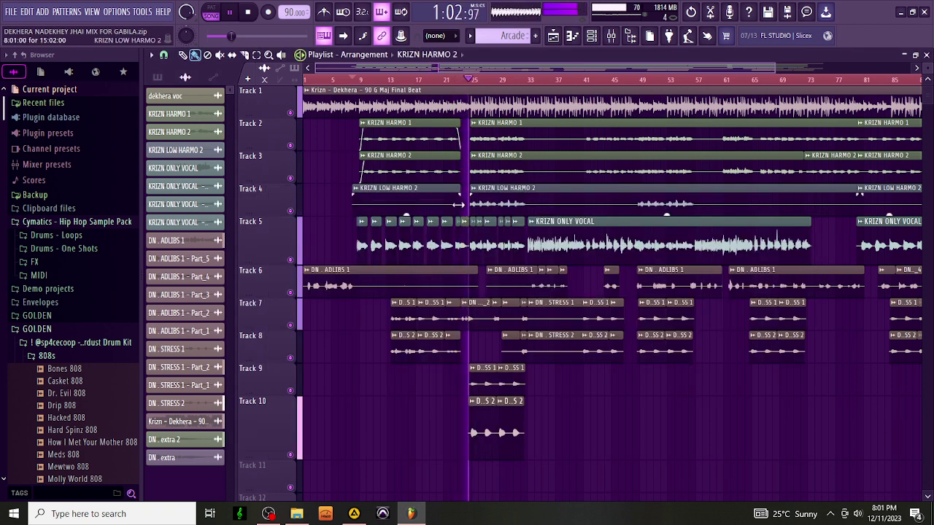
{"action": "left_click_drag", "start_coordinate": [458, 205], "coordinate": [467, 208]}
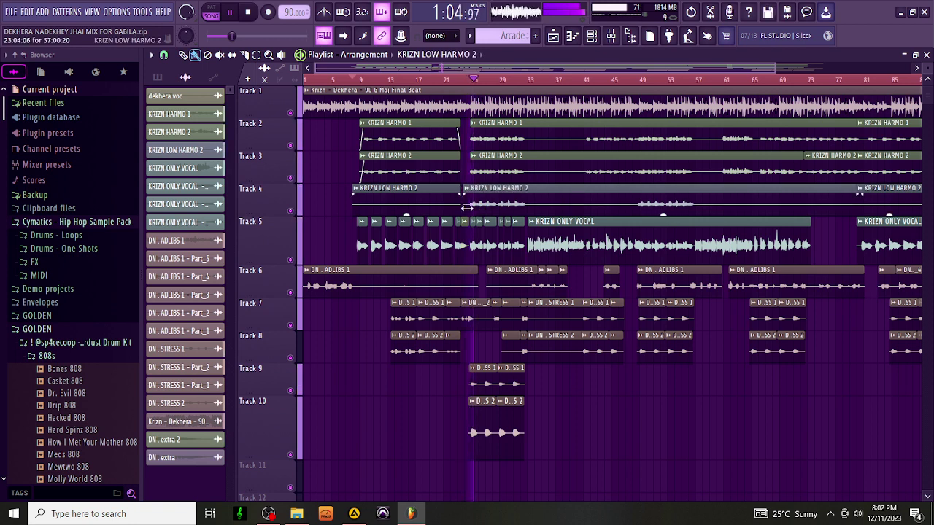
{"action": "right_click", "coordinate": [455, 204]}
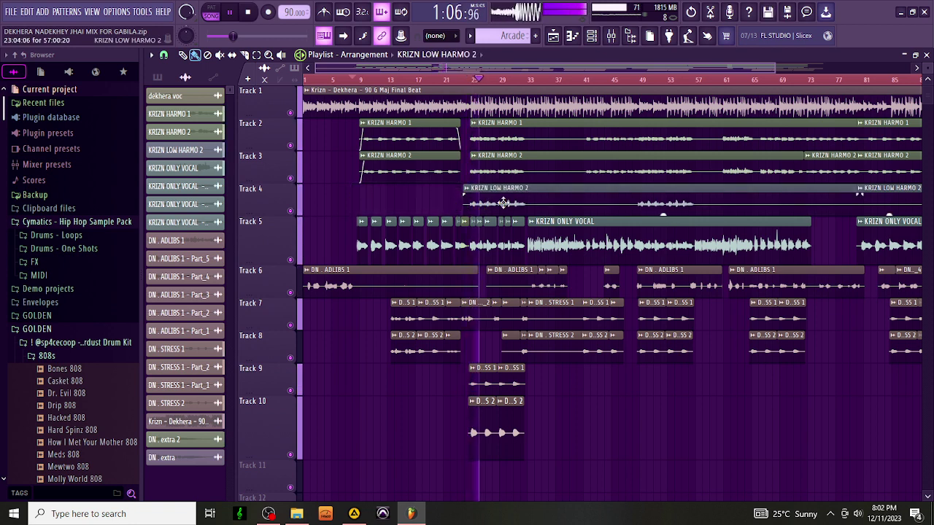
Step: Trim the first DN . ADLIBS 1 clip to end near bar 9 with a short fade-out, and the second to start near bar 33
{"action": "left_click_drag", "start_coordinate": [474, 272], "coordinate": [358, 270]}
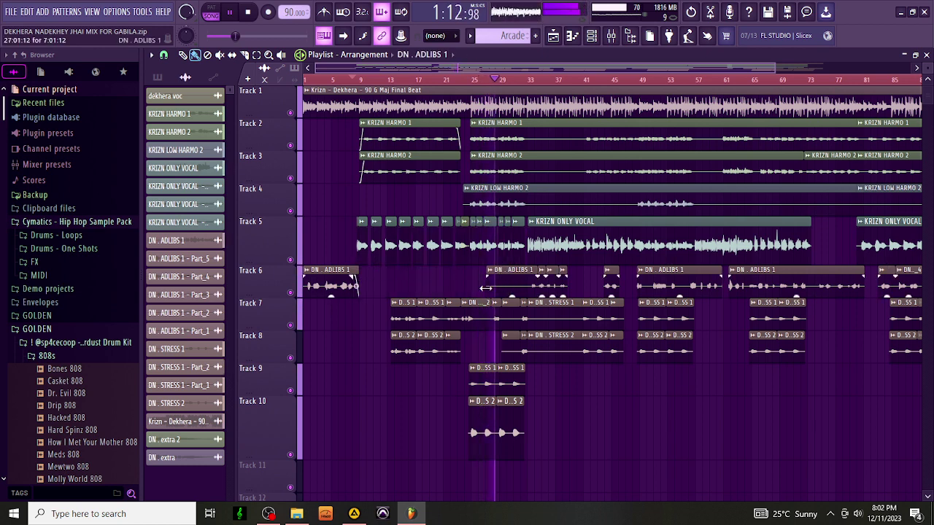
{"action": "left_click_drag", "start_coordinate": [486, 288], "coordinate": [528, 287]}
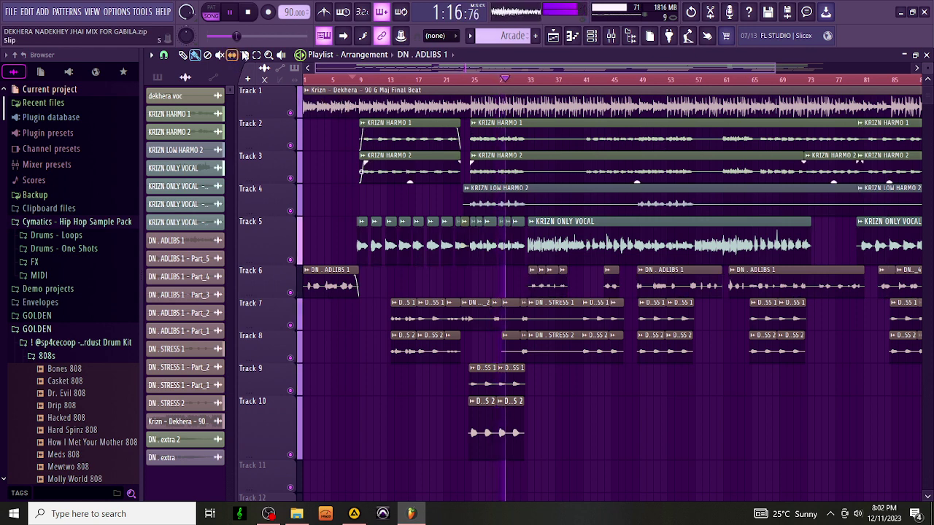
Step: Save the project as a zipped song file under its current name, overwriting the existing file
{"action": "key", "text": "ctrl+shift+s"}
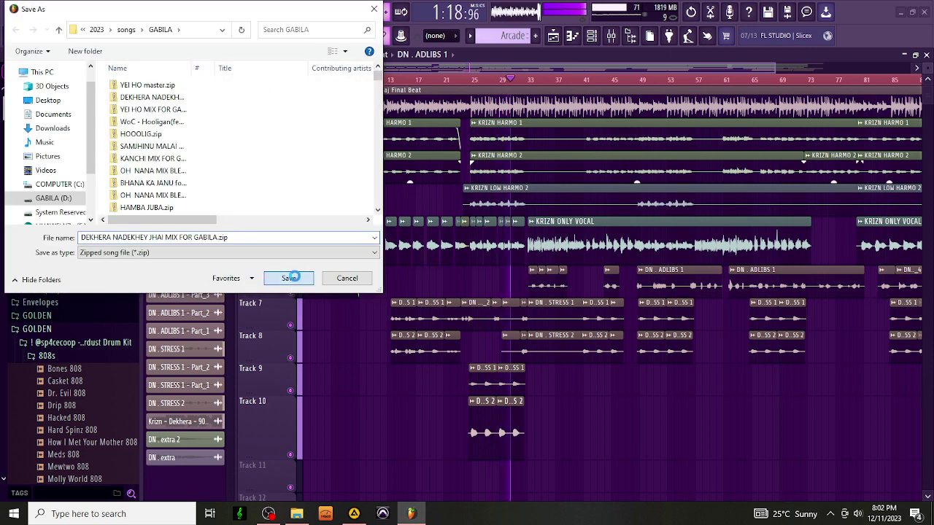
{"action": "left_click", "coordinate": [290, 277]}
{"action": "left_click", "coordinate": [515, 257]}
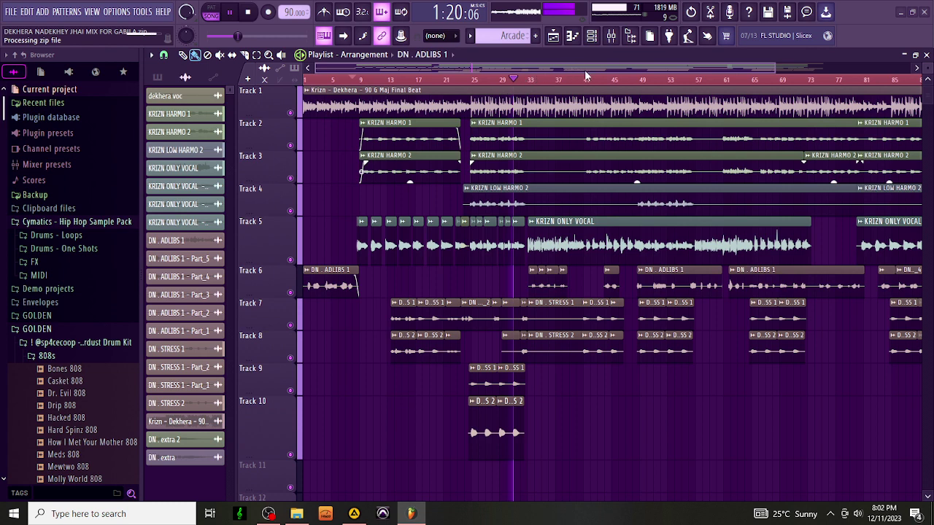
Step: Load the Waves Renaissance Axx Stereo compressor into slot 10 of Insert 2
{"action": "left_click", "coordinate": [612, 37]}
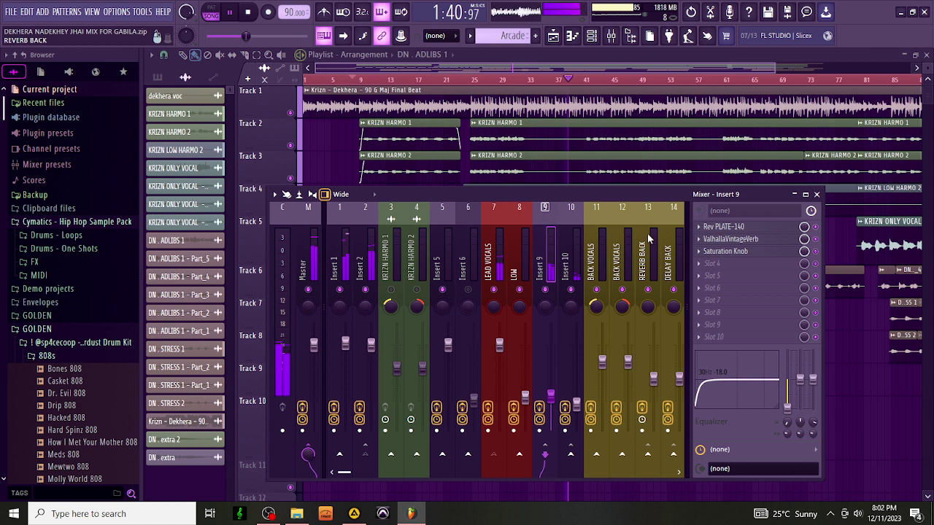
{"action": "left_click", "coordinate": [372, 346]}
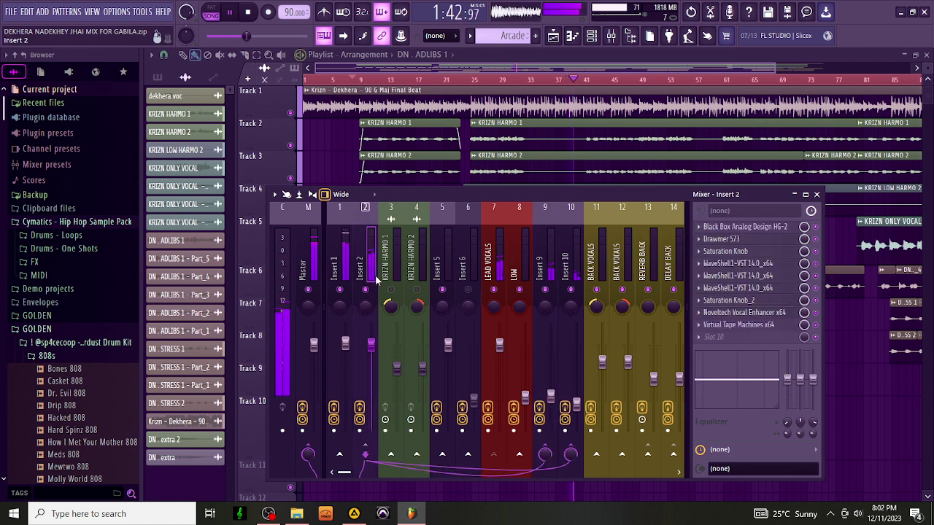
{"action": "left_click", "coordinate": [714, 337]}
{"action": "scroll", "coordinate": [682, 351], "scroll_direction": "down", "scroll_amount": 10}
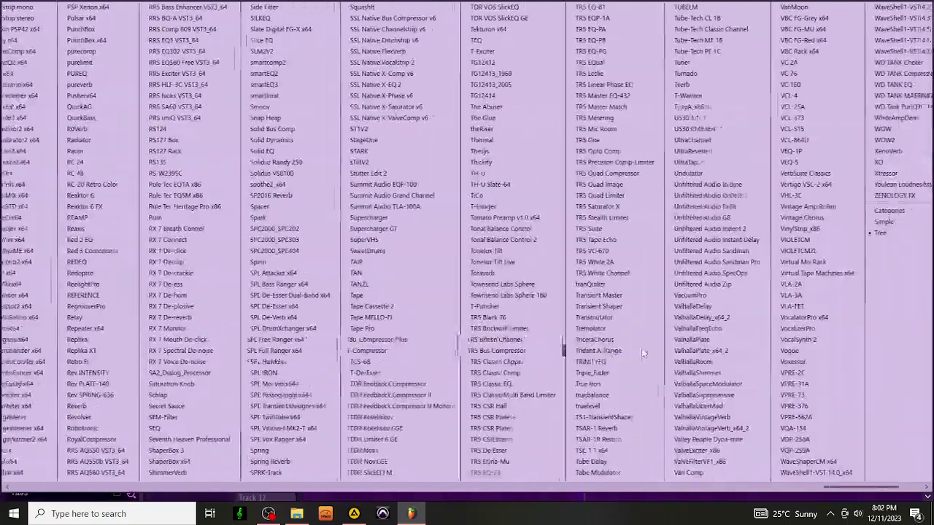
{"action": "left_click", "coordinate": [758, 474]}
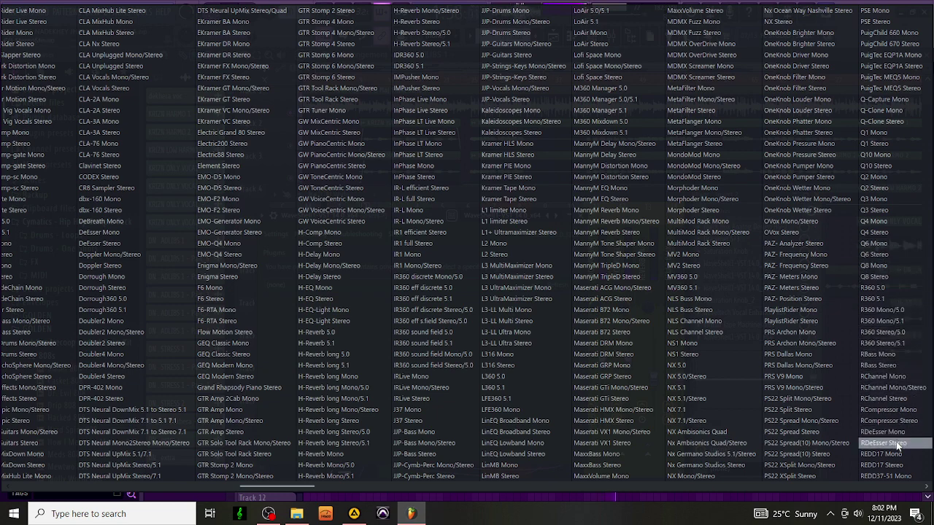
{"action": "scroll", "coordinate": [886, 456], "scroll_direction": "down", "scroll_amount": 3}
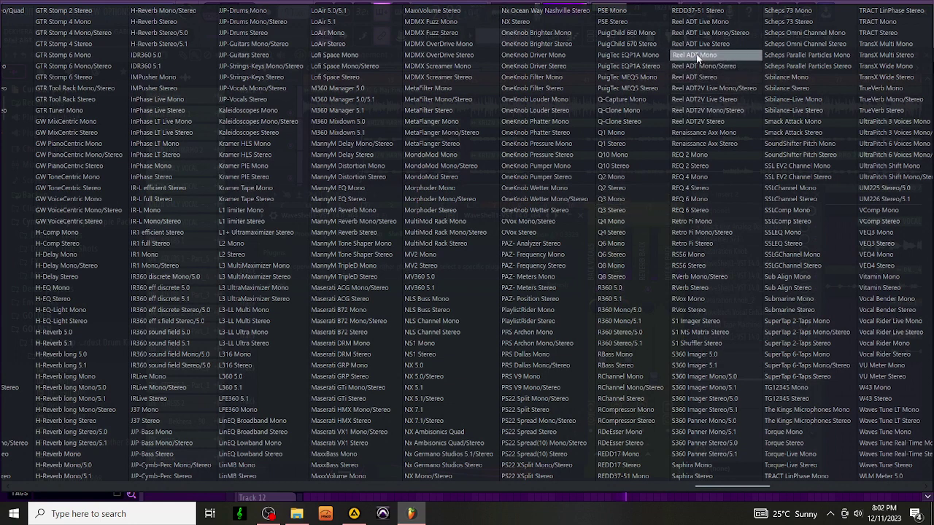
{"action": "left_click", "coordinate": [712, 144]}
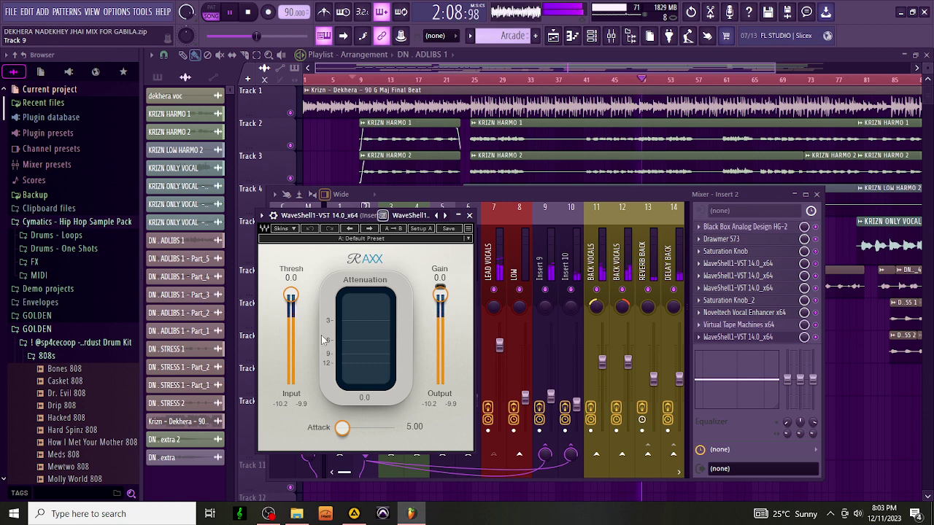
Step: Restart playback and set the Renaissance Axx threshold on Insert 2 to -1.0
{"action": "key", "text": "space"}
{"action": "key", "text": "space"}
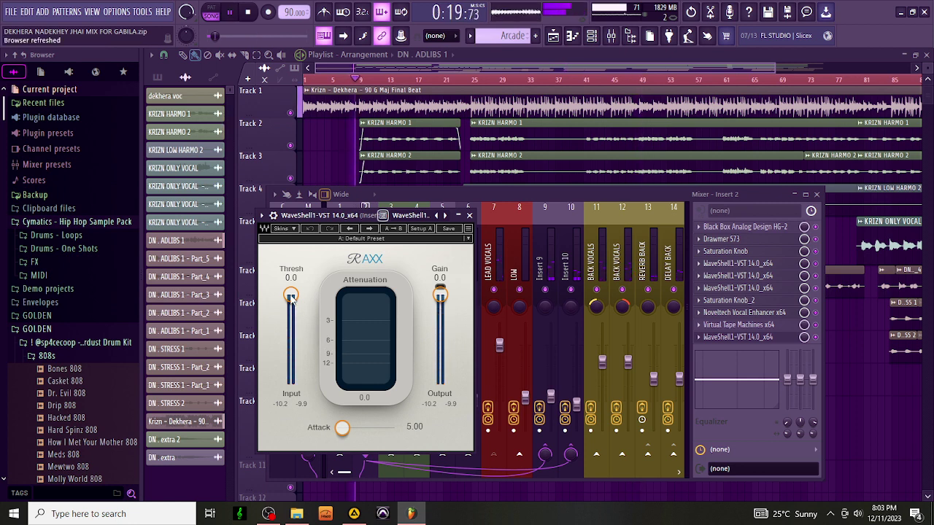
{"action": "left_click_drag", "start_coordinate": [290, 295], "coordinate": [290, 297]}
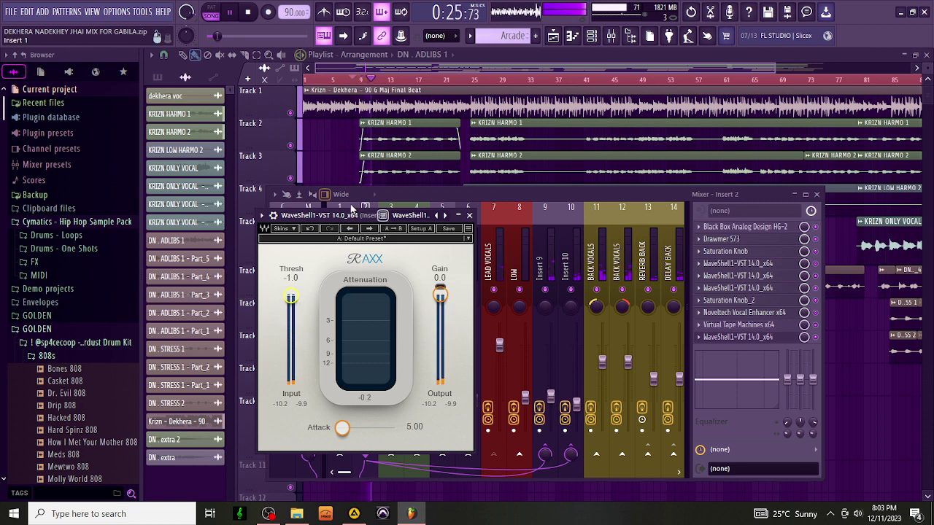
{"action": "left_click_drag", "start_coordinate": [353, 217], "coordinate": [495, 246]}
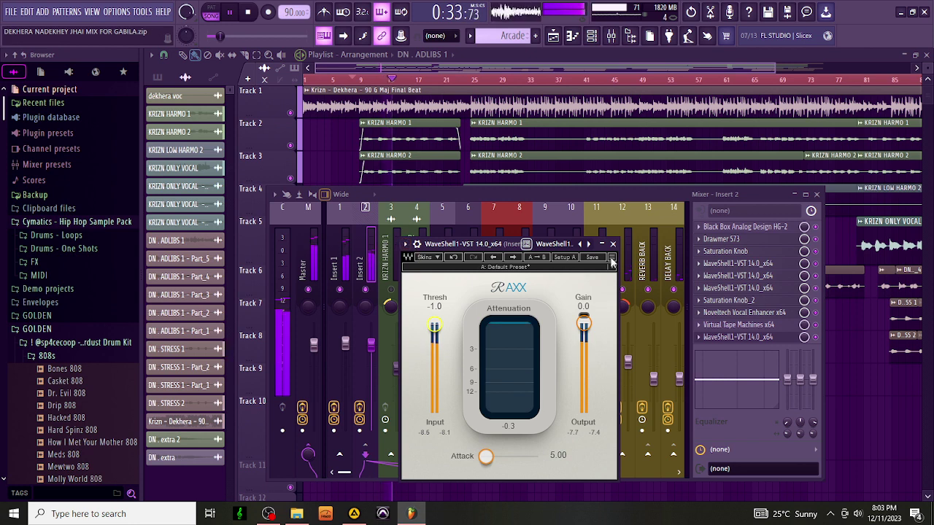
{"action": "left_click", "coordinate": [615, 245]}
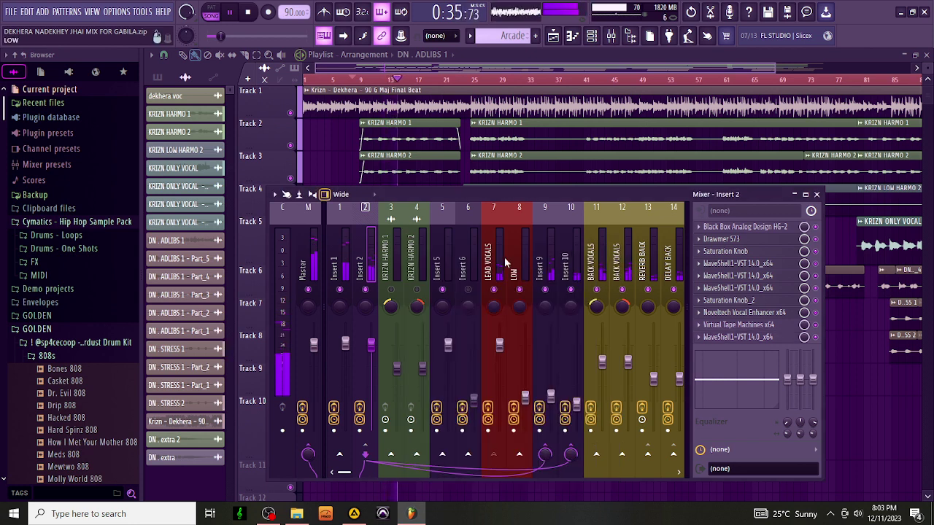
Step: Cut the low-shelf EQ band to -18.0 dB on both BACK VOCALS tracks and lower its frequency
{"action": "left_click", "coordinate": [591, 248]}
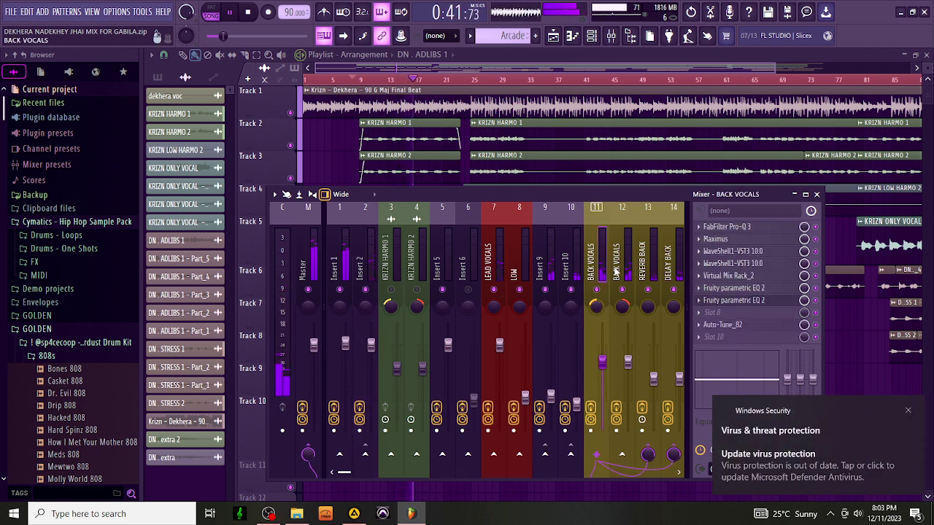
{"action": "left_click", "coordinate": [640, 257]}
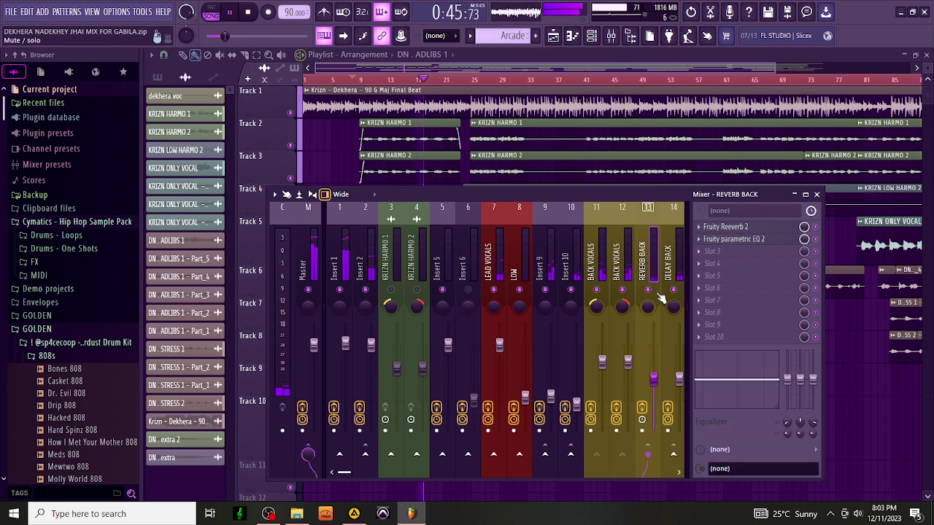
{"action": "left_click", "coordinate": [622, 314]}
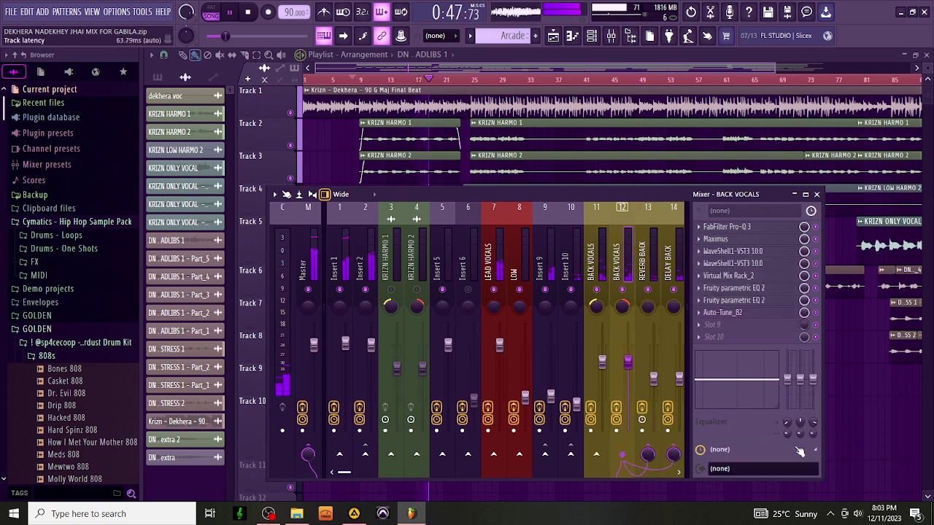
{"action": "left_click_drag", "start_coordinate": [787, 379], "coordinate": [786, 409]}
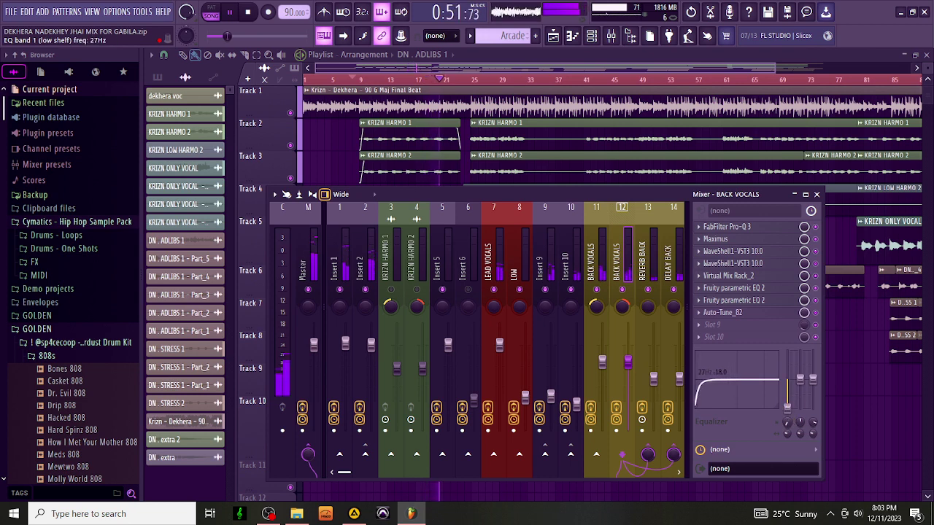
{"action": "key", "text": "Left"}
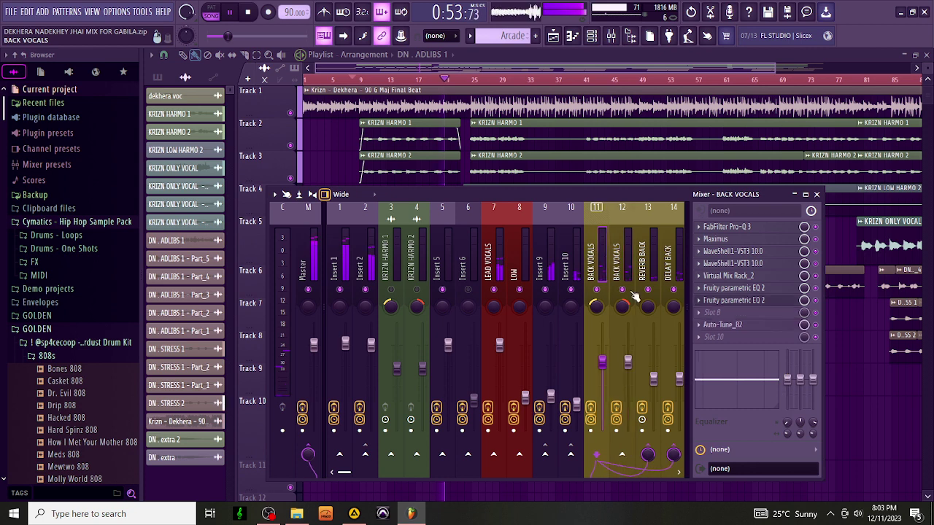
{"action": "left_click_drag", "start_coordinate": [796, 421], "coordinate": [795, 441]}
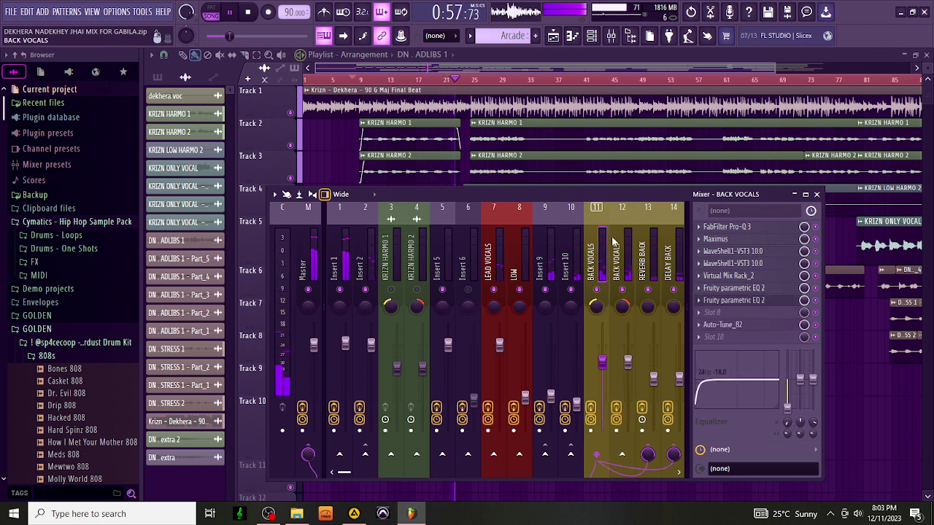
Step: Set the low-shelf EQ band to -18.0 dB at 10 Hz on the REVERB BACK and DELAY BACK tracks
{"action": "left_click", "coordinate": [642, 248]}
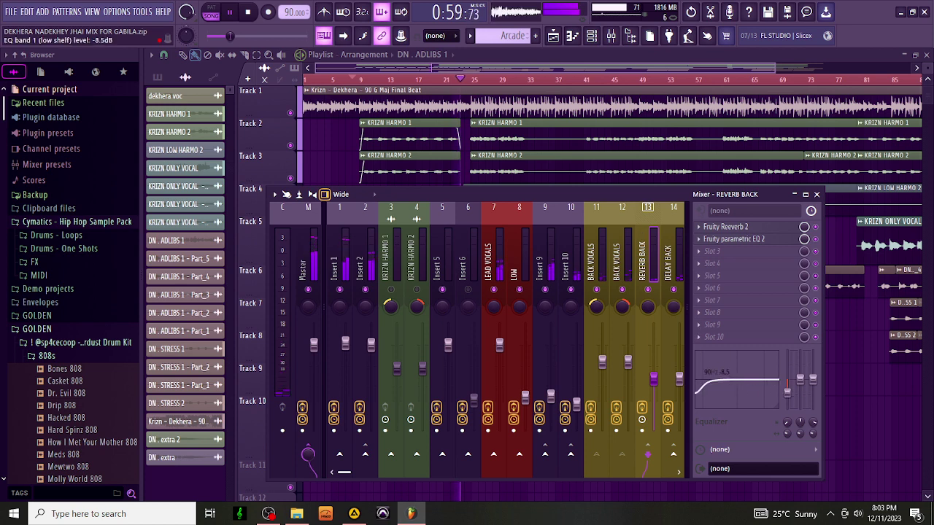
{"action": "mouse_move", "coordinate": [788, 393]}
{"action": "left_mouse_down"}
{"action": "mouse_move", "coordinate": [787, 435]}
{"action": "mouse_move", "coordinate": [787, 409]}
{"action": "left_mouse_up"}
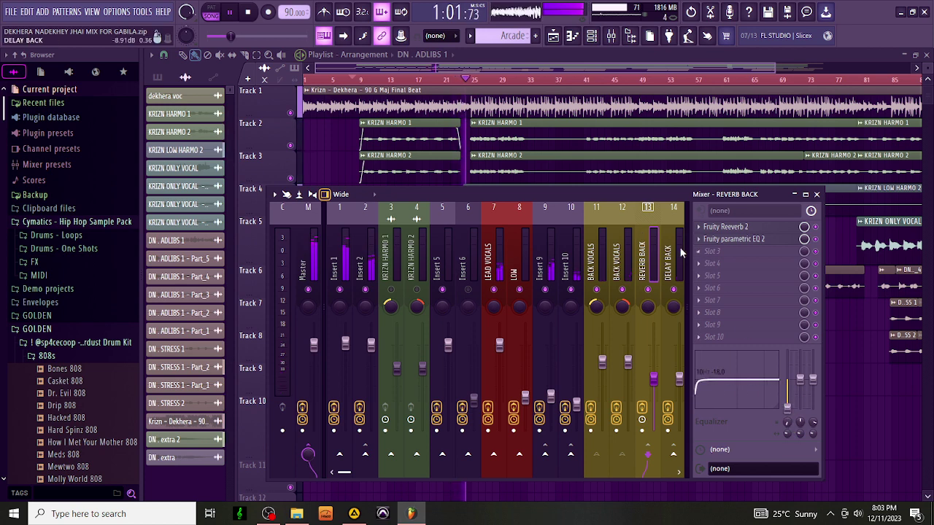
{"action": "left_click", "coordinate": [680, 251]}
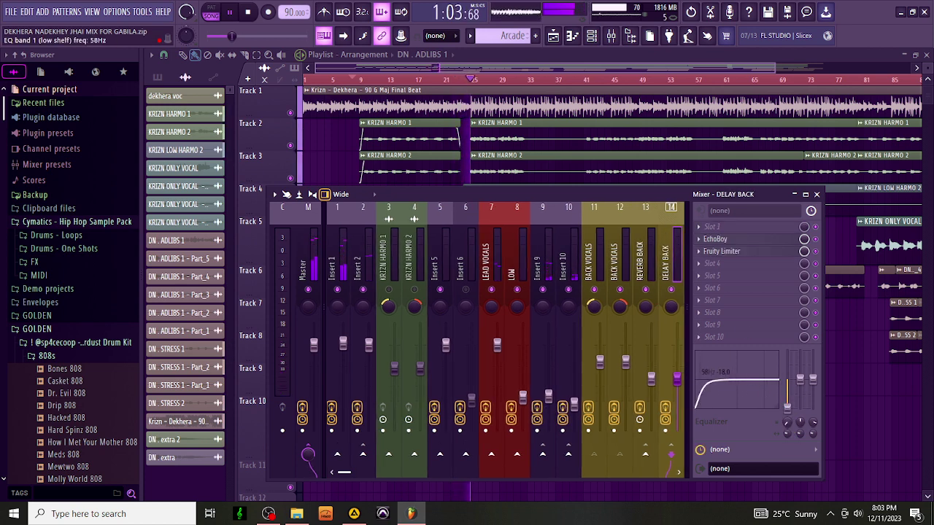
{"action": "left_click_drag", "start_coordinate": [787, 423], "coordinate": [788, 436]}
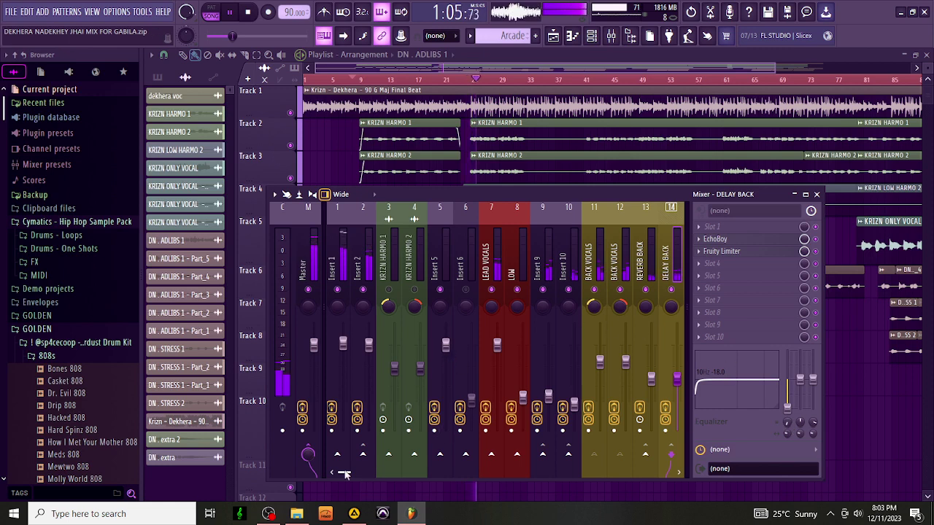
Step: Reset the volume fader of the Juicewrld Dub mixer track to its default level
{"action": "left_click_drag", "start_coordinate": [345, 474], "coordinate": [366, 479]}
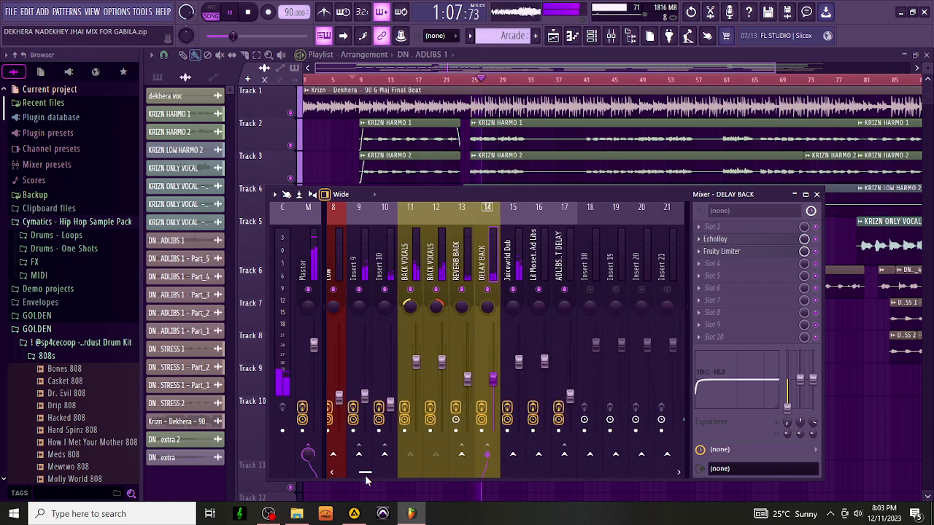
{"action": "left_click", "coordinate": [518, 363]}
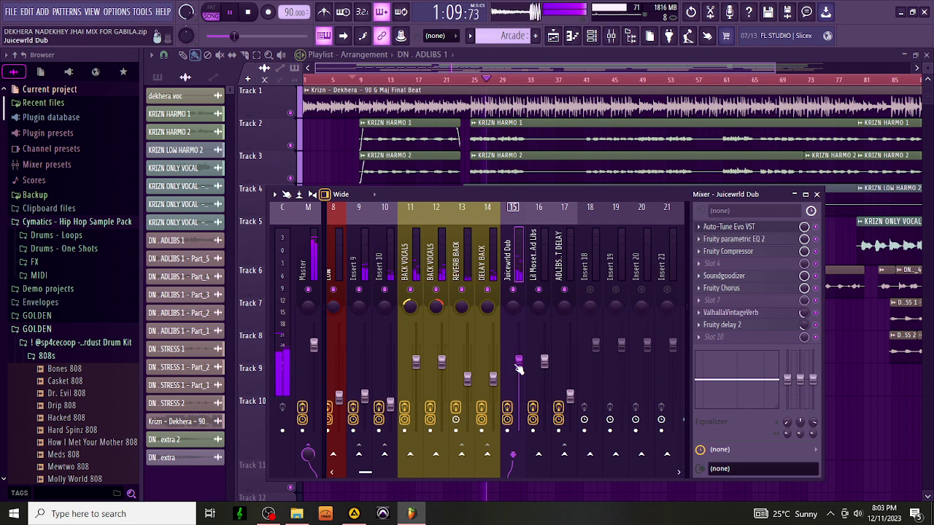
{"action": "right_click", "coordinate": [518, 365]}
{"action": "left_click", "coordinate": [542, 309]}
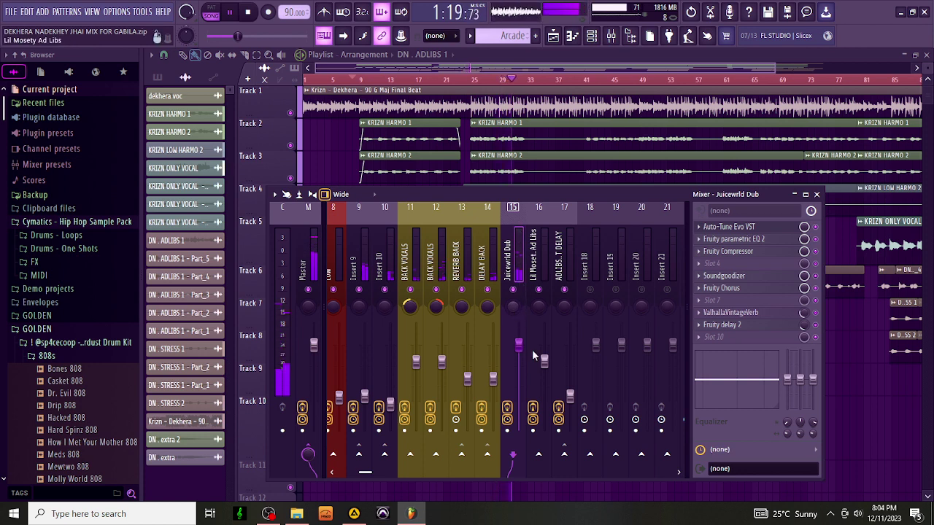
Step: Check the ValhallaVintageVerb settings on the Juicewrld Dub track and the effect chain of the Lil Mosety Ad Libs track
{"action": "left_click", "coordinate": [738, 314]}
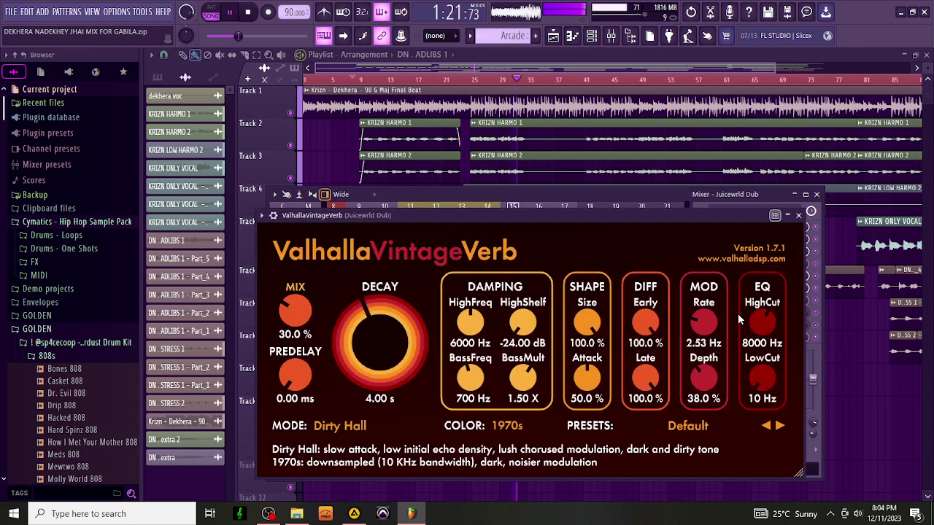
{"action": "left_click", "coordinate": [799, 216]}
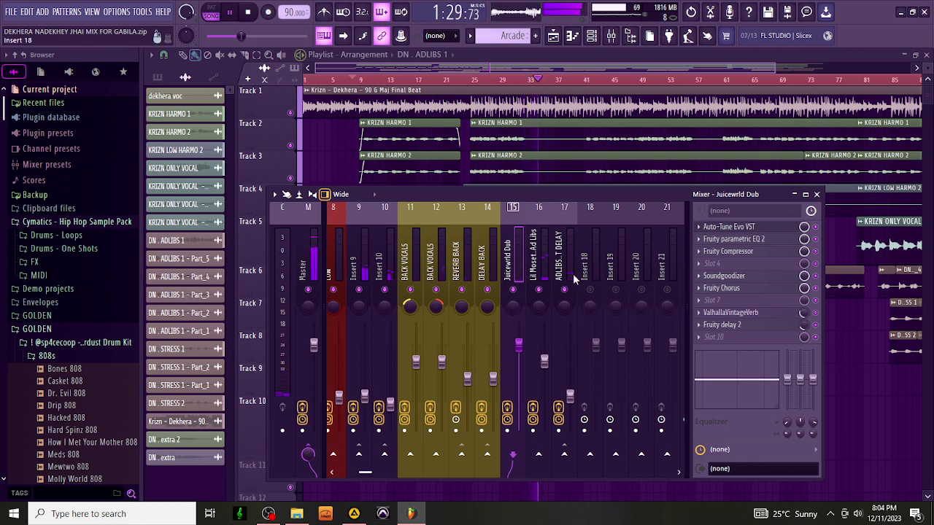
{"action": "left_click", "coordinate": [537, 248]}
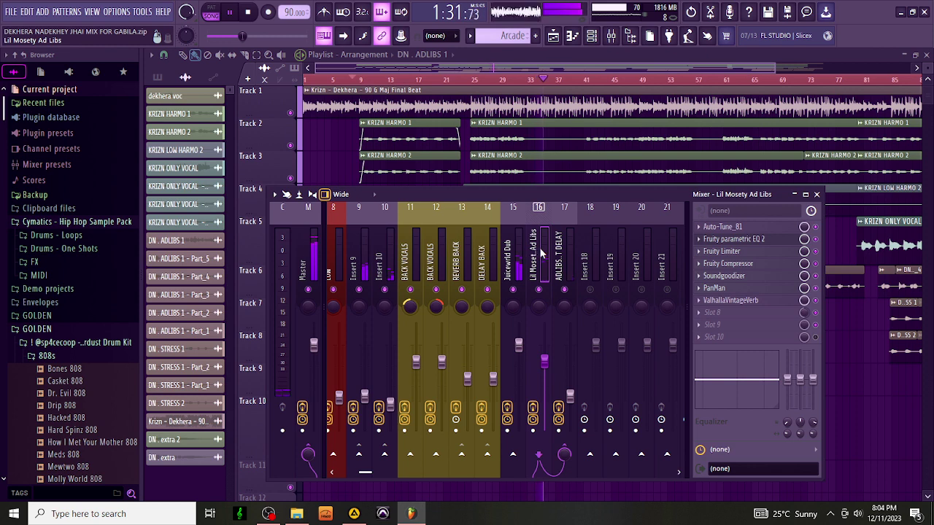
{"action": "left_click", "coordinate": [512, 252]}
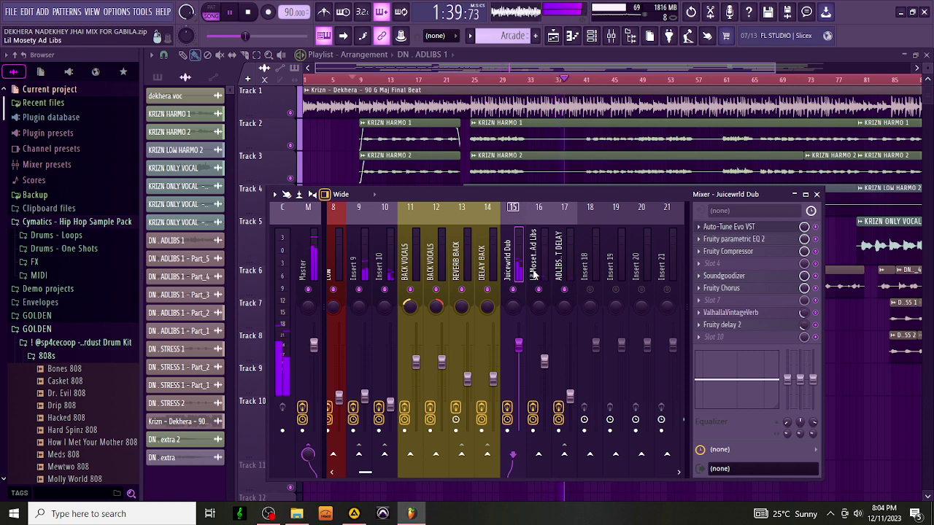
{"action": "left_click", "coordinate": [540, 71]}
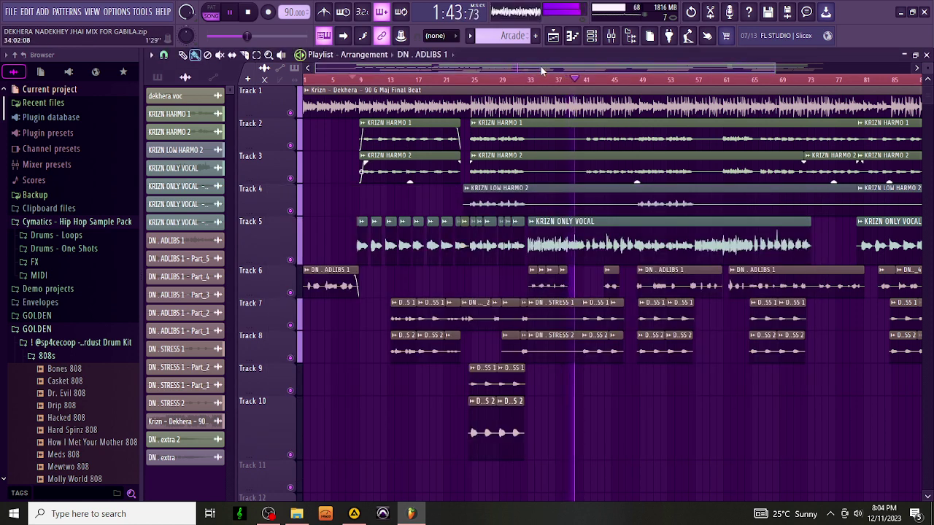
{"action": "left_click", "coordinate": [611, 37]}
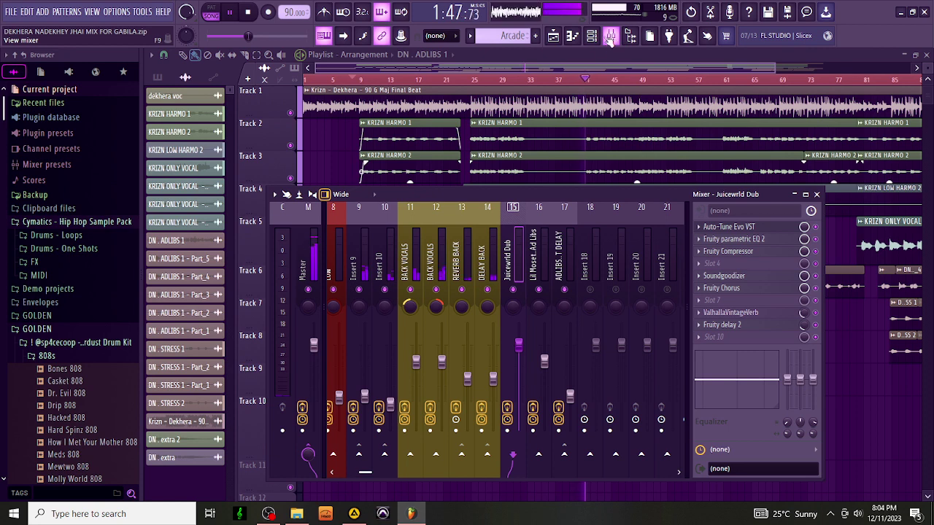
Step: Slice out the harmony sections between bars 33 and 41 on Tracks 2 to 4, extending Track 4's gap to about bar 48
{"action": "left_click", "coordinate": [501, 172]}
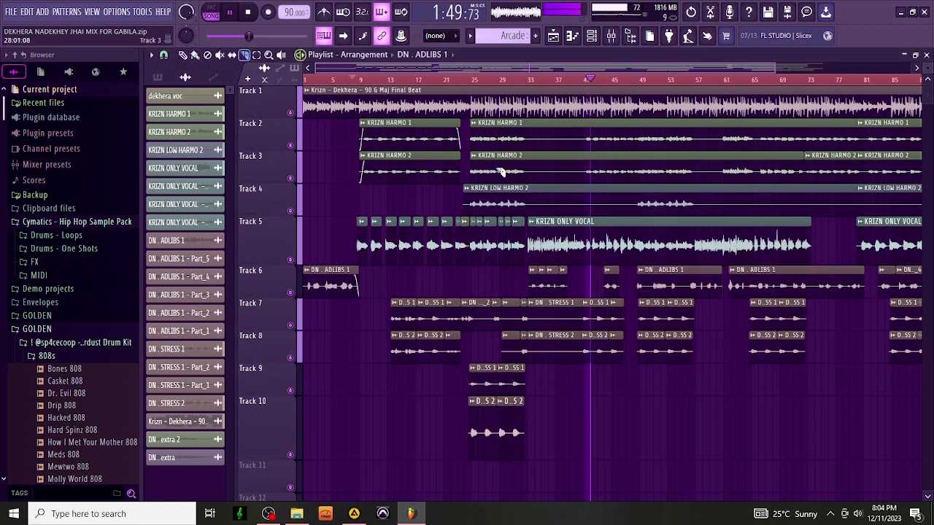
{"action": "left_click_drag", "start_coordinate": [528, 215], "coordinate": [531, 129]}
{"action": "left_click_drag", "start_coordinate": [584, 214], "coordinate": [585, 126]}
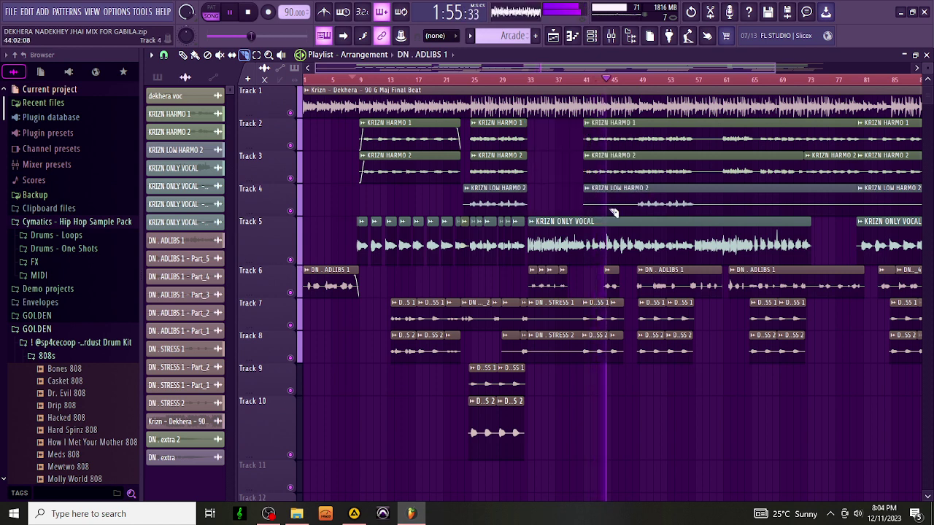
{"action": "left_click_drag", "start_coordinate": [635, 210], "coordinate": [641, 192]}
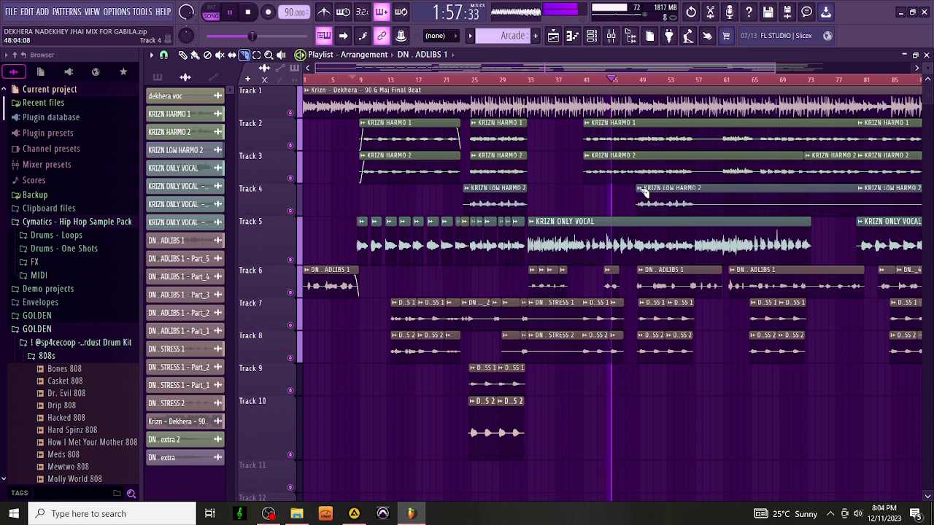
Step: Slice the harmony clips on Tracks 2 to 4 near bar 57 and remove the part up to about bar 60 on Tracks 2 and 3
{"action": "left_click_drag", "start_coordinate": [699, 198], "coordinate": [719, 173]}
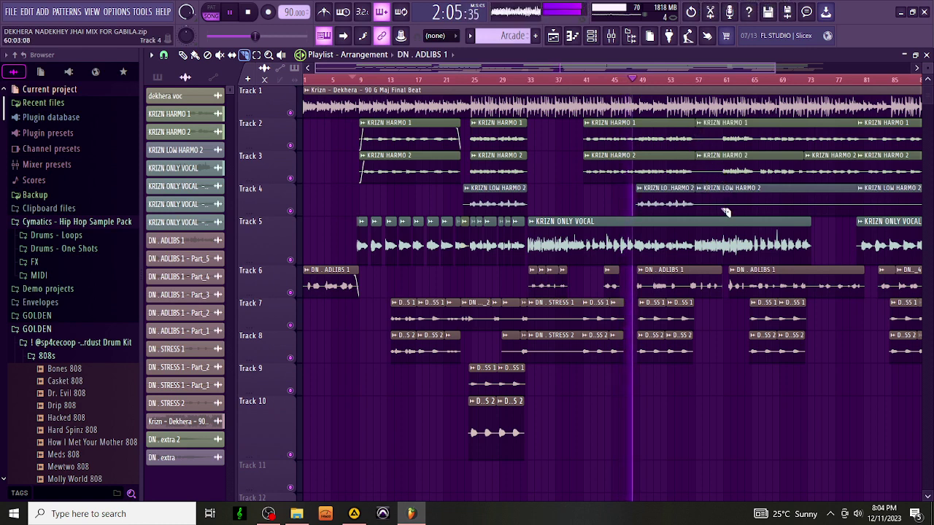
{"action": "right_click", "coordinate": [721, 162]}
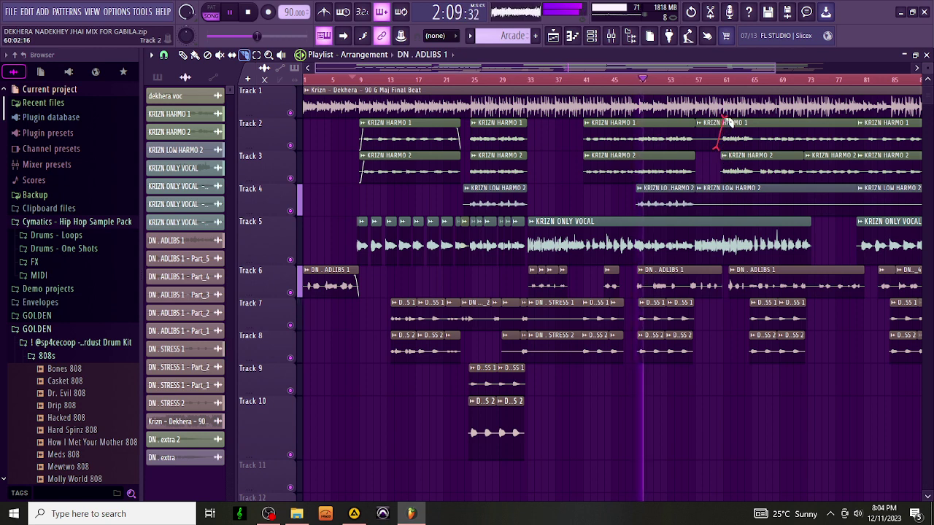
{"action": "right_click", "coordinate": [721, 131]}
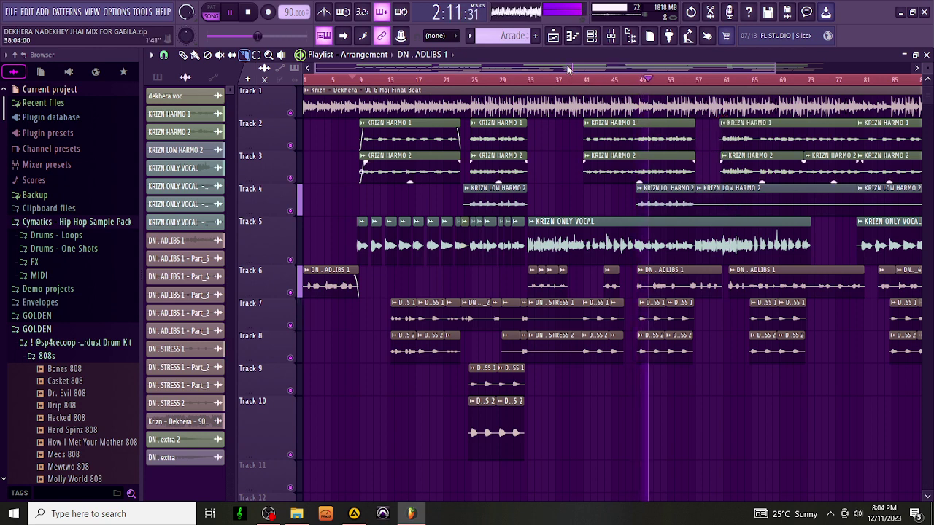
Step: Cut the silent gaps near bars 55 and 73 from the DN . ADLIBS 1 clips on Track 6 and trim the track's final clip
{"action": "left_click_drag", "start_coordinate": [568, 70], "coordinate": [653, 74]}
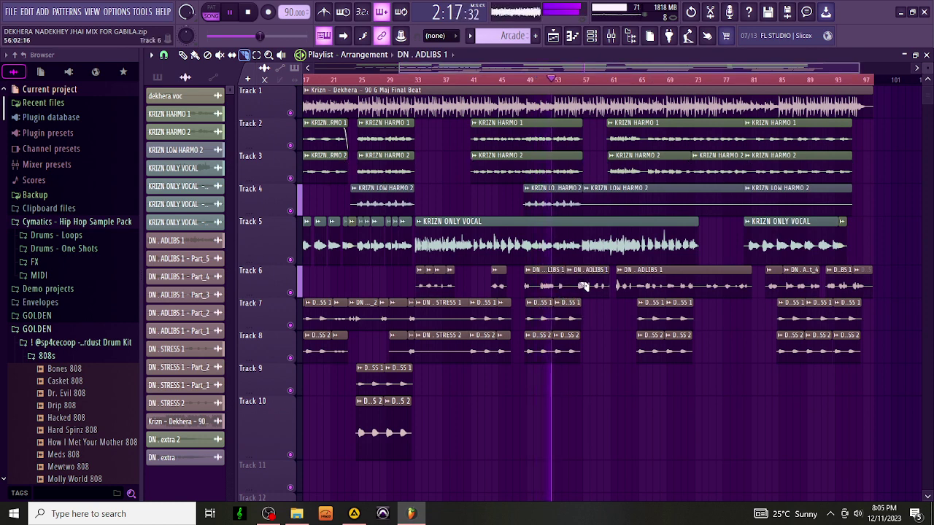
{"action": "left_click_drag", "start_coordinate": [567, 271], "coordinate": [577, 271]}
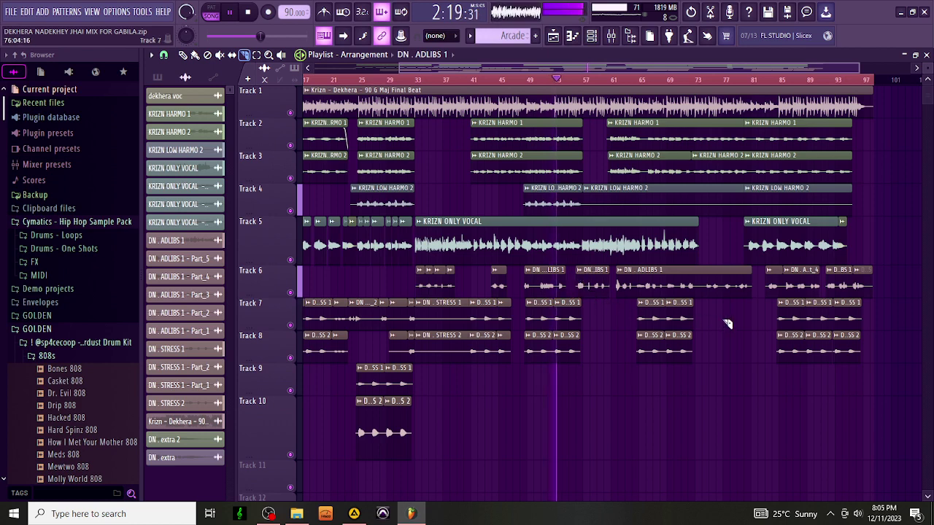
{"action": "left_click", "coordinate": [696, 273]}
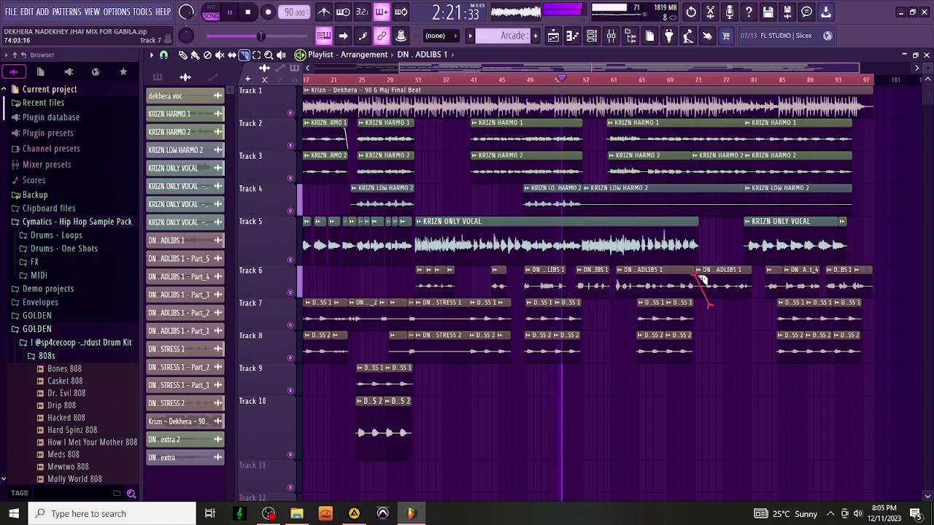
{"action": "left_click_drag", "start_coordinate": [700, 280], "coordinate": [705, 267]}
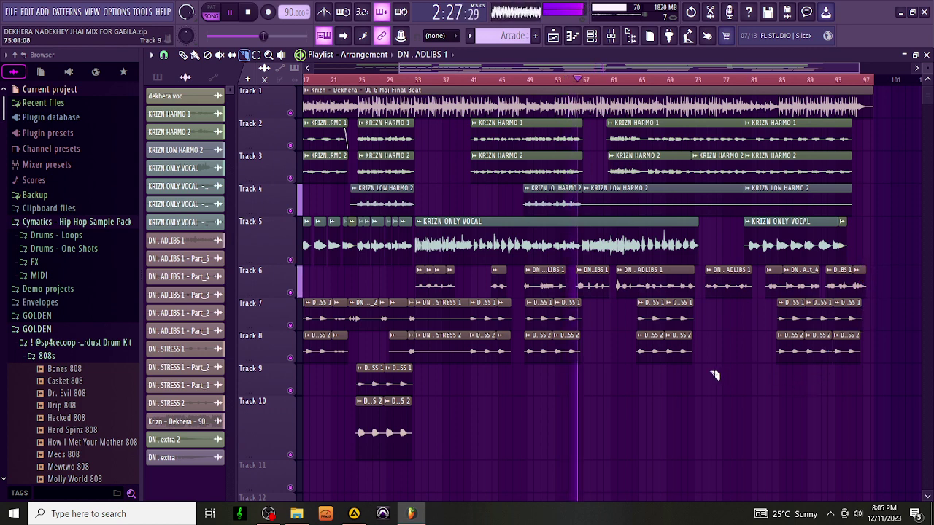
Step: Slice off the silent tails of the DN . STRESS clips ending near bars 72 and 96 on Tracks 7 and 8
{"action": "left_click_drag", "start_coordinate": [692, 345], "coordinate": [687, 343]}
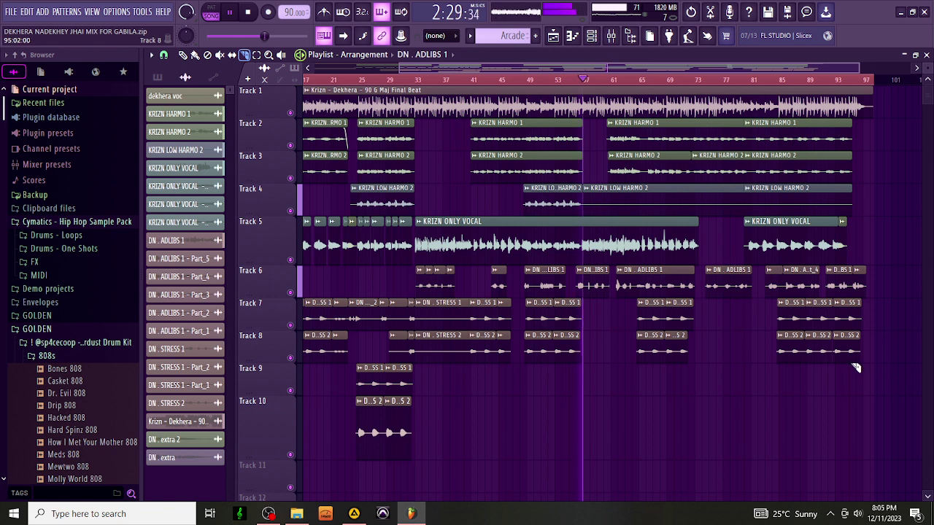
{"action": "left_click_drag", "start_coordinate": [861, 352], "coordinate": [855, 351]}
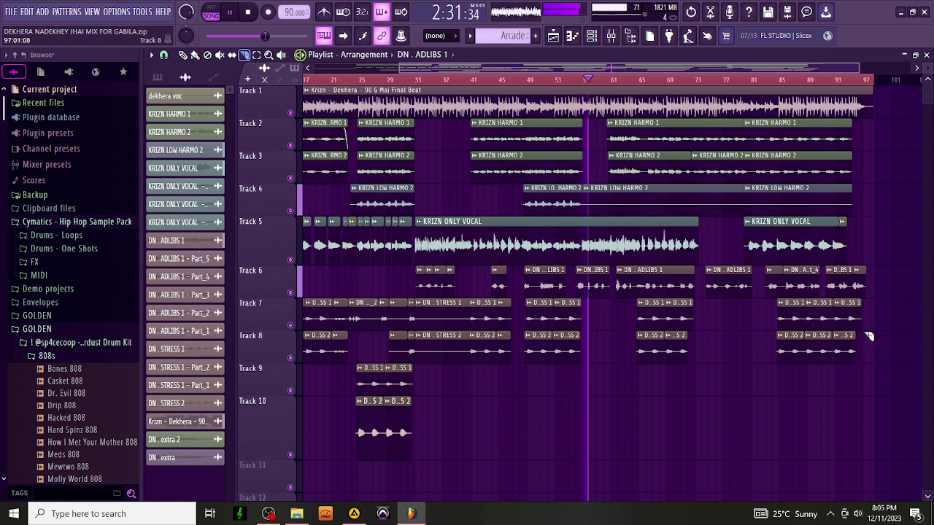
{"action": "left_click_drag", "start_coordinate": [861, 319], "coordinate": [855, 318]}
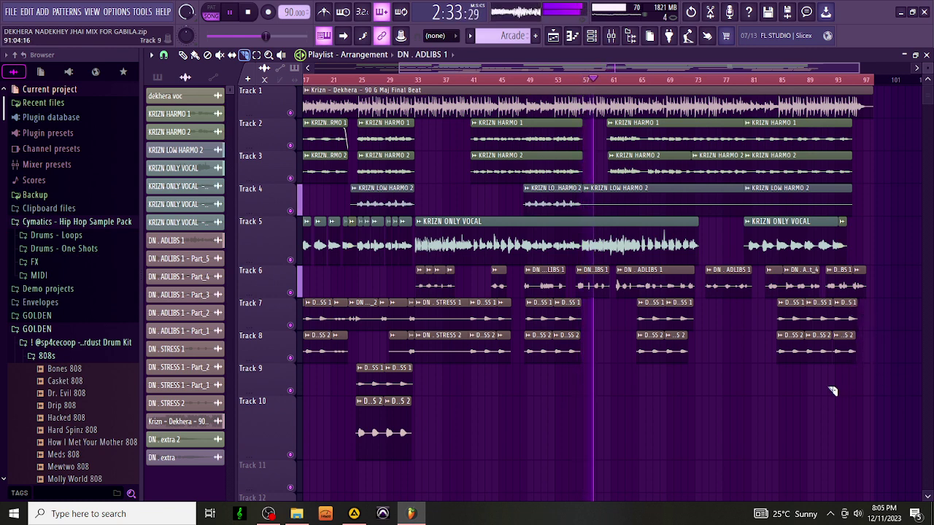
{"action": "left_click_drag", "start_coordinate": [698, 323], "coordinate": [694, 317]}
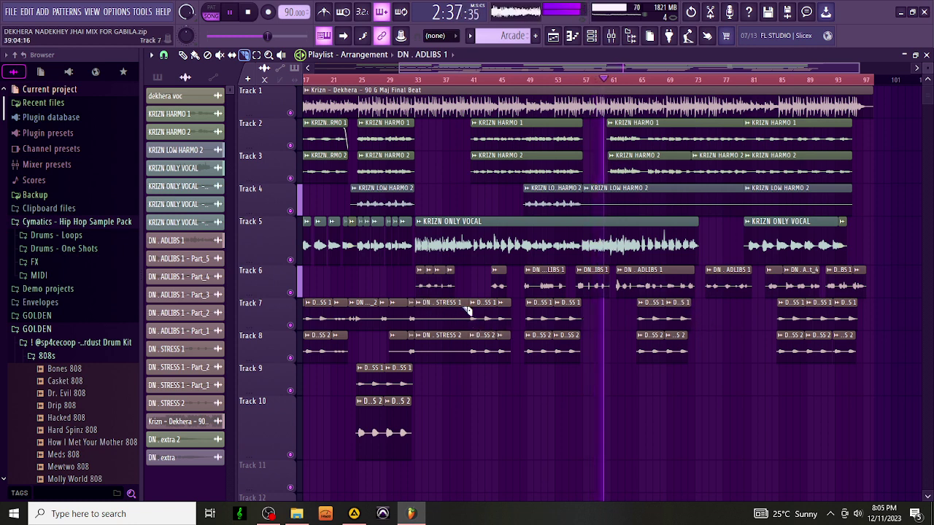
Step: Delete the DN . STRESS 1 and DN . STRESS 2 clips between bars 33 and 41 on Tracks 7 and 8
{"action": "left_click", "coordinate": [182, 54]}
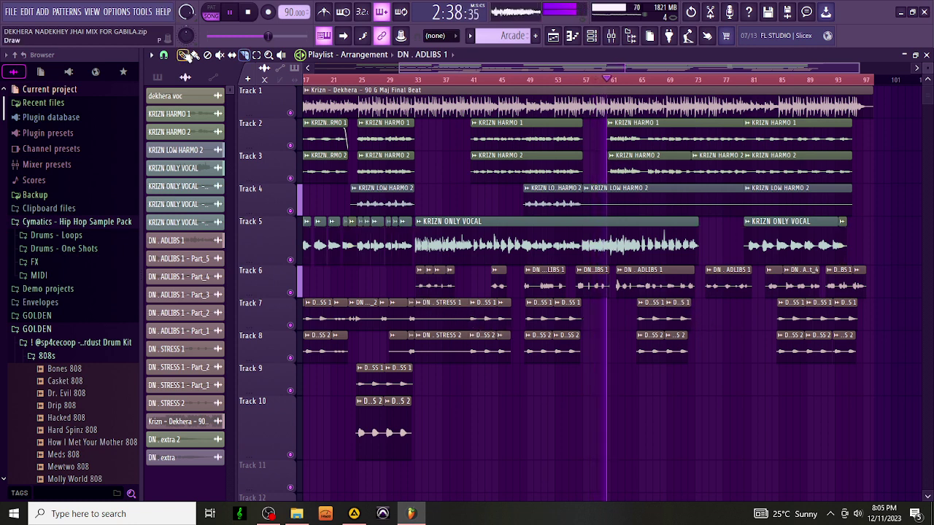
{"action": "right_click", "coordinate": [425, 307]}
{"action": "right_click", "coordinate": [442, 357]}
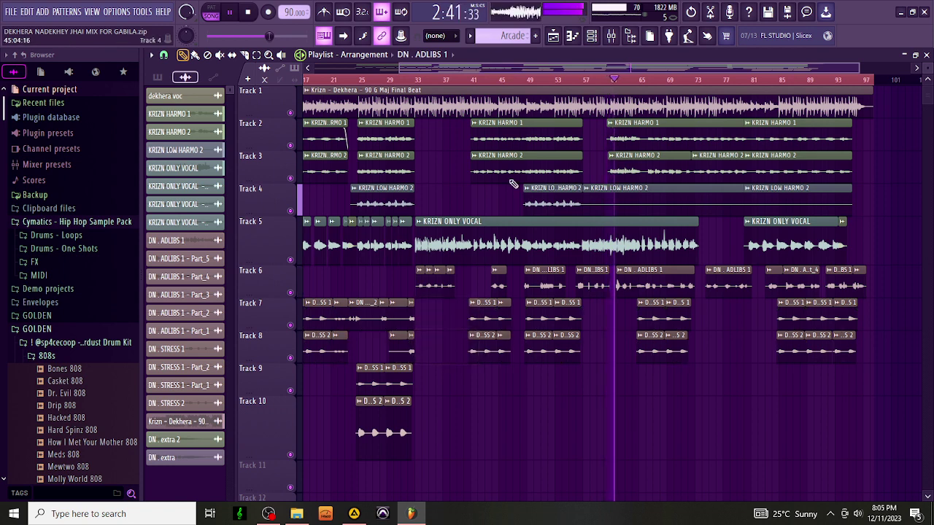
Step: Delete the two silent KRIZN LOW HARMO 2 clips after bar 57 on Track 4
{"action": "right_click", "coordinate": [722, 196]}
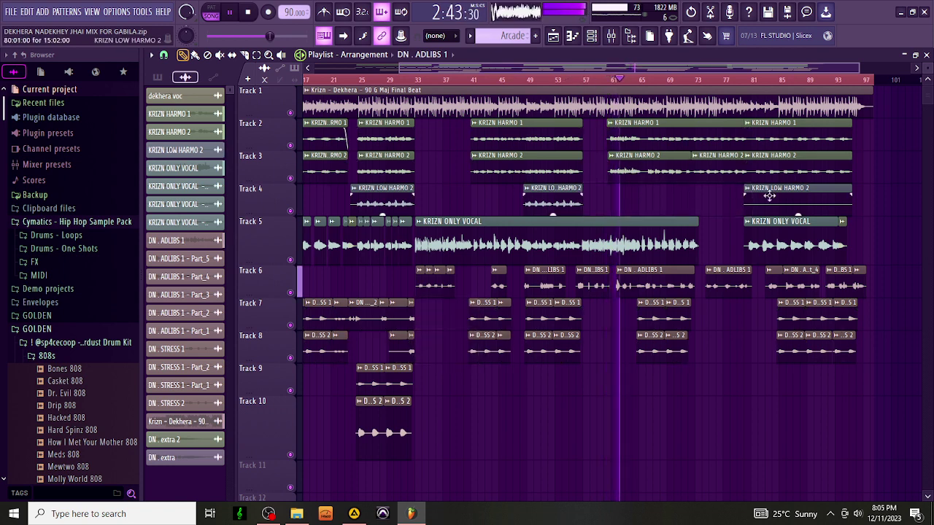
{"action": "key", "text": "ctrl+z"}
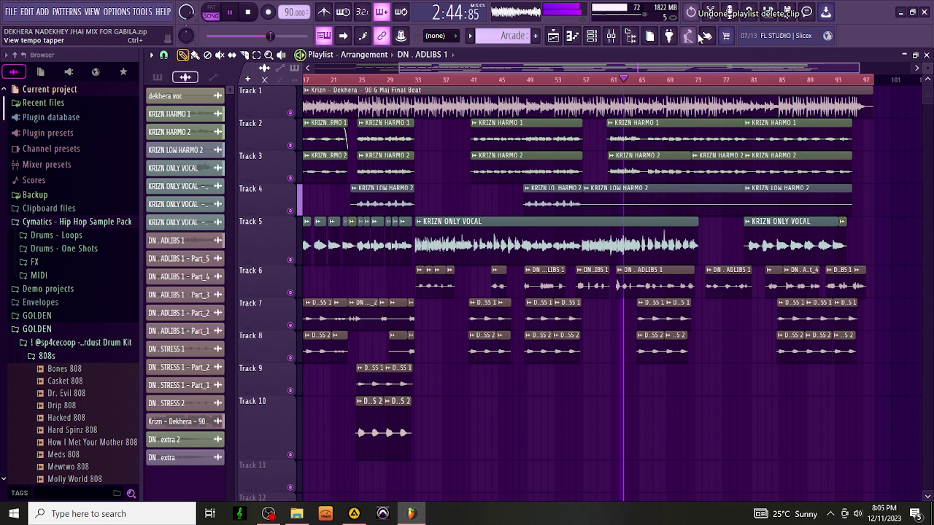
{"action": "right_click", "coordinate": [712, 211]}
{"action": "right_click", "coordinate": [775, 203]}
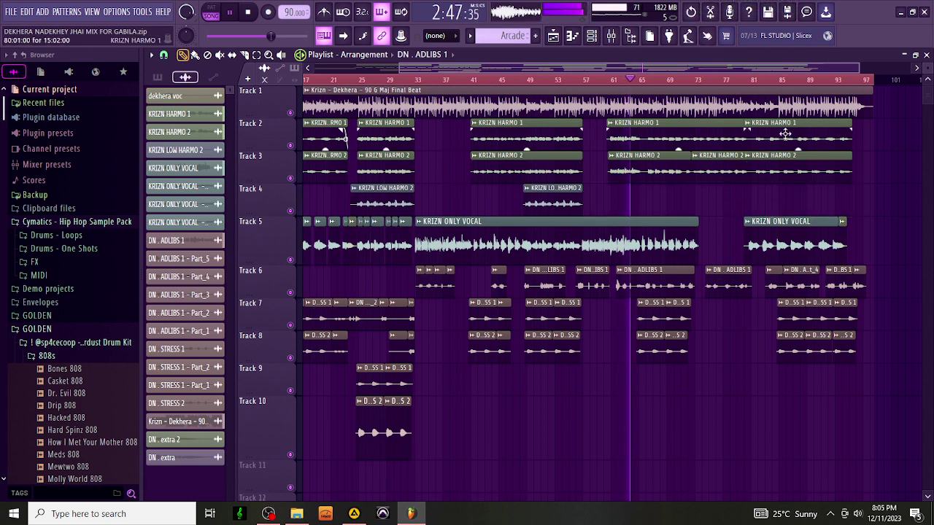
Step: Open the KRIZN ONLY VOCAL channel settings and raise its channel volume slightly
{"action": "left_click_drag", "start_coordinate": [751, 68], "coordinate": [670, 68]}
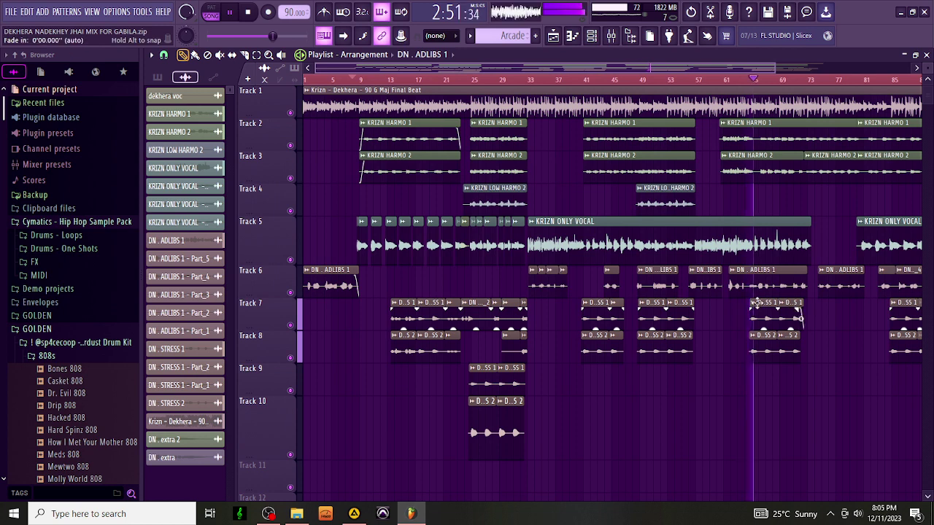
{"action": "left_click", "coordinate": [729, 233]}
{"action": "left_click", "coordinate": [173, 168]}
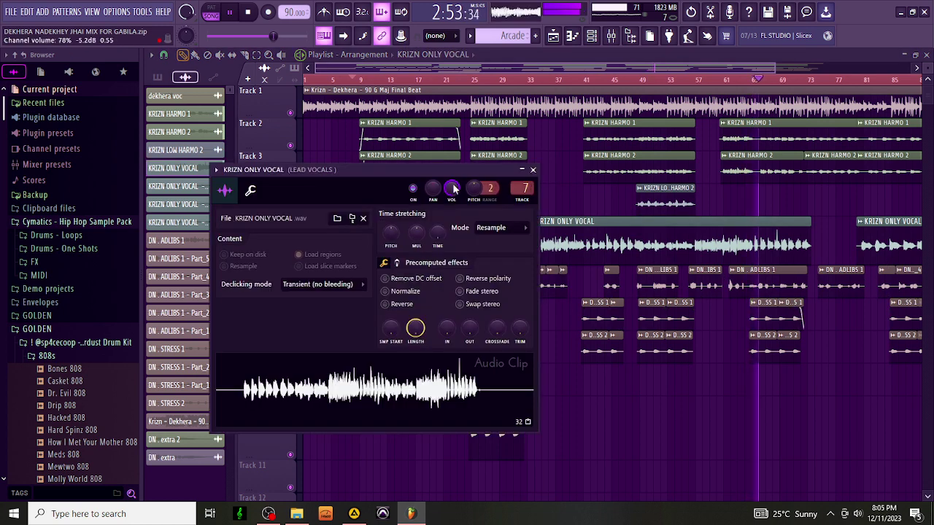
{"action": "scroll", "coordinate": [454, 188], "scroll_direction": "up", "scroll_amount": 2}
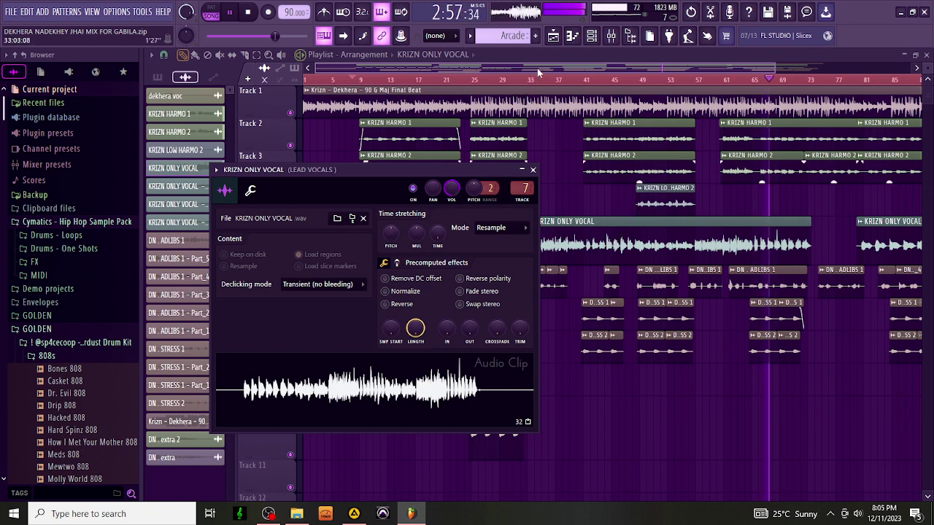
Step: Fade out the DN . STRESS clips ending near bar 56 on Tracks 7 and 8 and remove the stray KRIZN ONLY VOCAL clip
{"action": "left_click_drag", "start_coordinate": [537, 68], "coordinate": [594, 76]}
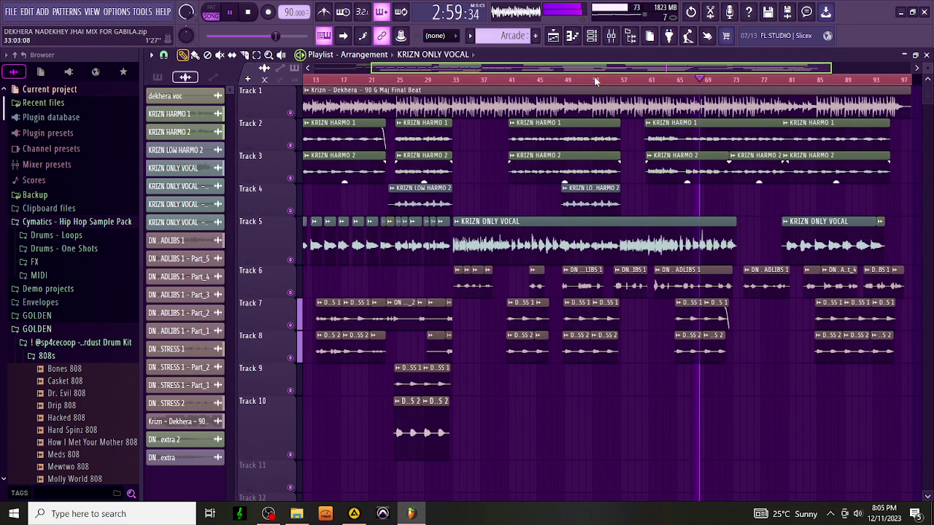
{"action": "left_click_drag", "start_coordinate": [617, 303], "coordinate": [612, 307]}
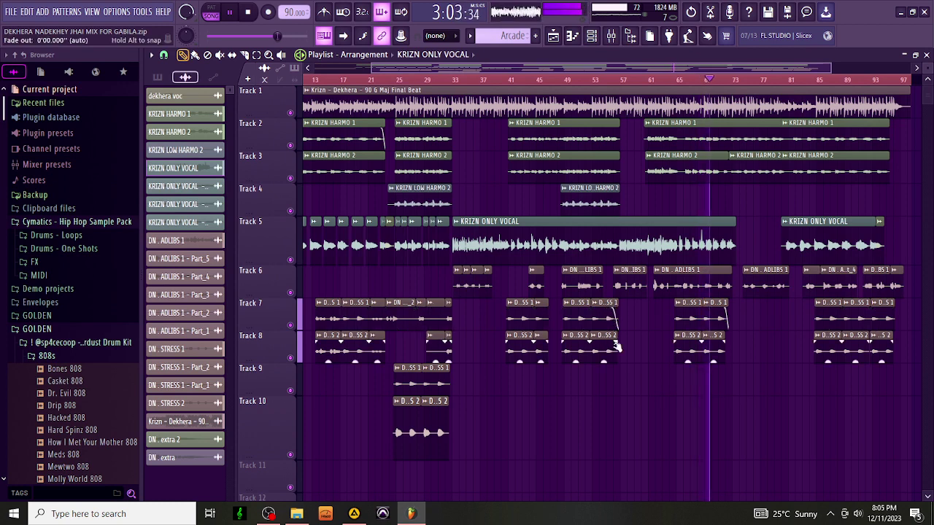
{"action": "left_click", "coordinate": [562, 342]}
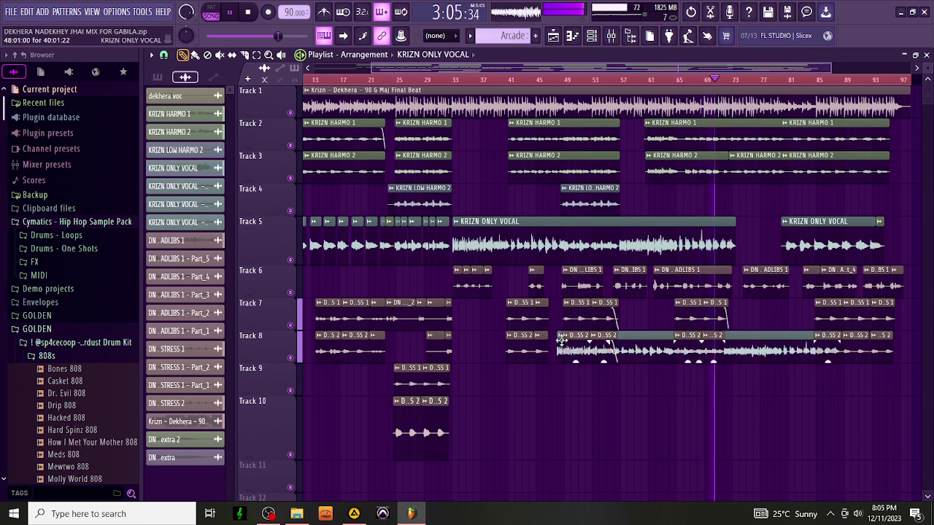
{"action": "right_click", "coordinate": [562, 341]}
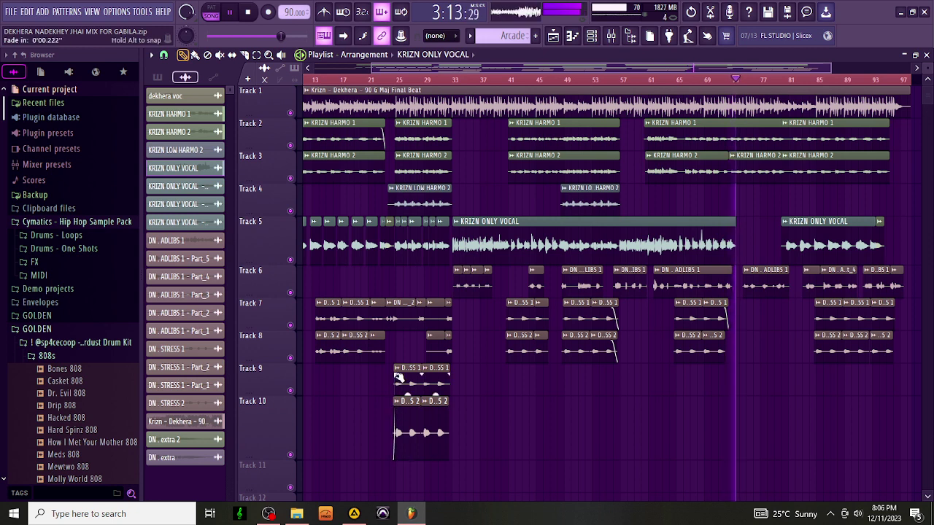
Step: Delete the unneeded DN . STRESS clip pieces between bars 25 and 32 on Tracks 7 and 8
{"action": "right_click", "coordinate": [437, 349]}
{"action": "right_click", "coordinate": [436, 319]}
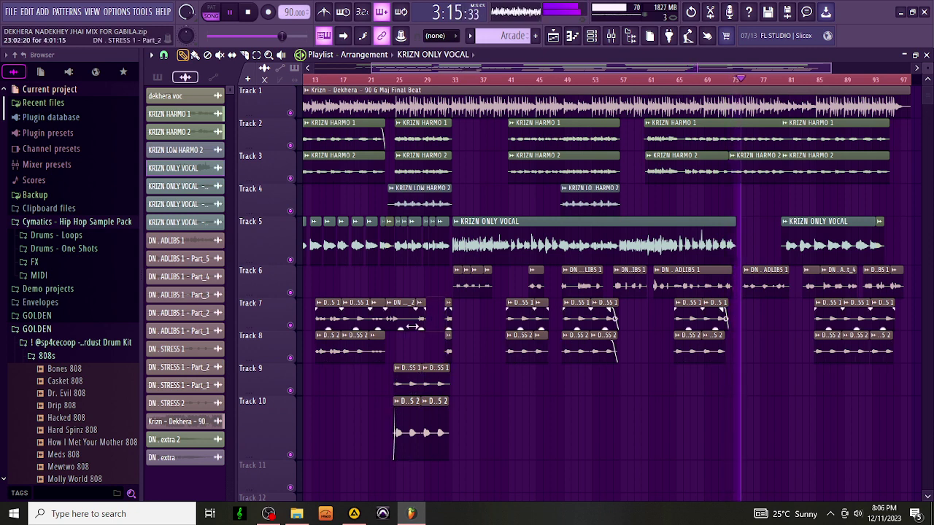
{"action": "right_click", "coordinate": [406, 317]}
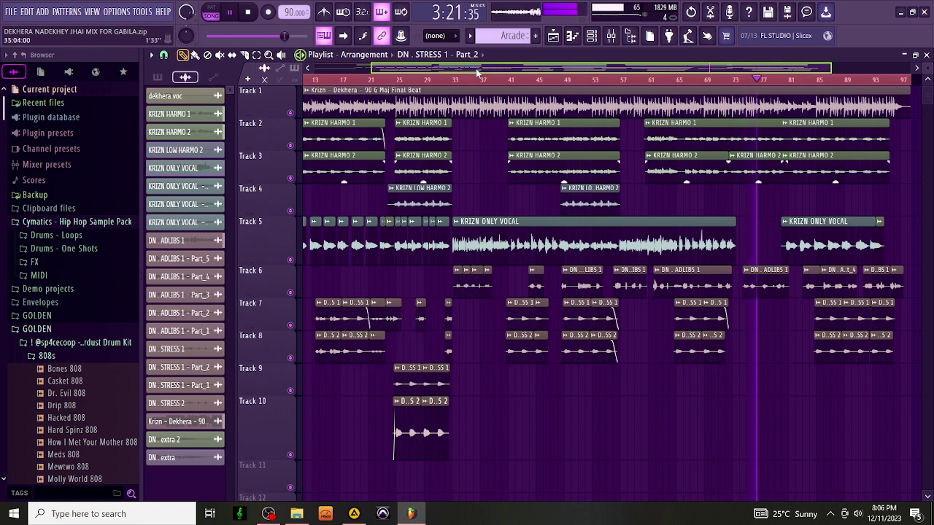
Step: Play the song from the beginning and inspect the effects on the mixer track of the DN . ADLIBS 1 clip
{"action": "left_click_drag", "start_coordinate": [478, 73], "coordinate": [412, 73]}
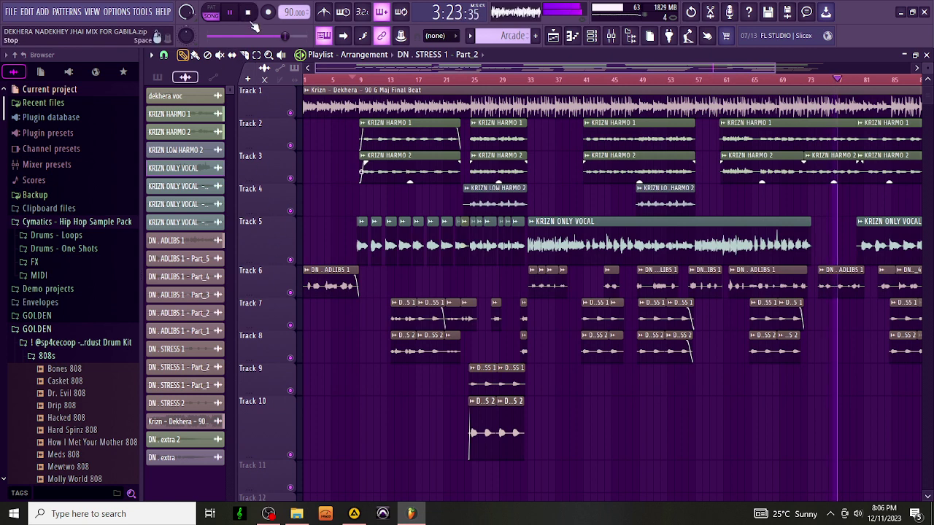
{"action": "left_click", "coordinate": [252, 24]}
{"action": "left_click", "coordinate": [230, 13]}
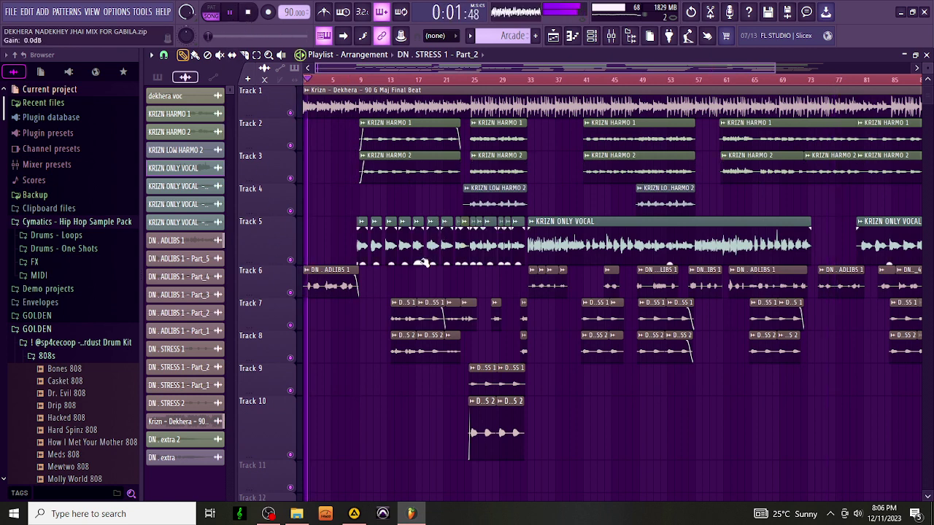
{"action": "double_click", "coordinate": [332, 276]}
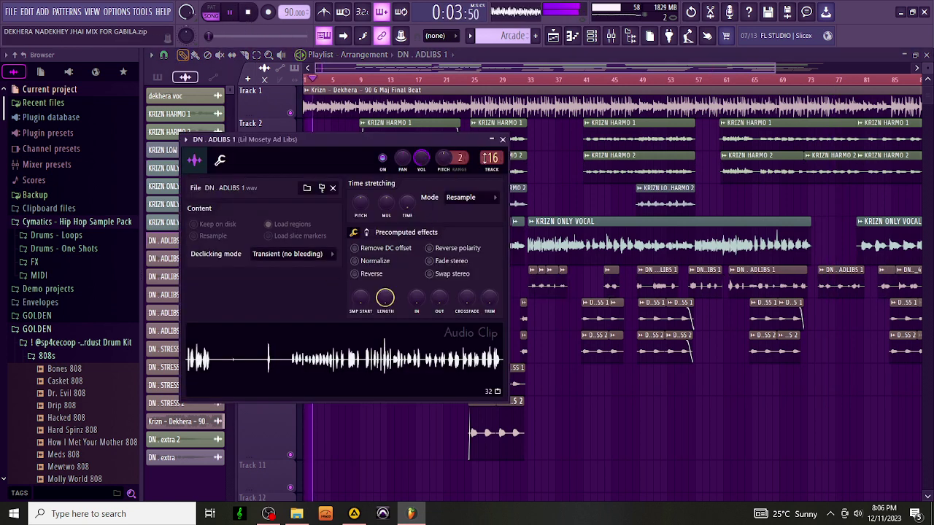
{"action": "left_click", "coordinate": [489, 158]}
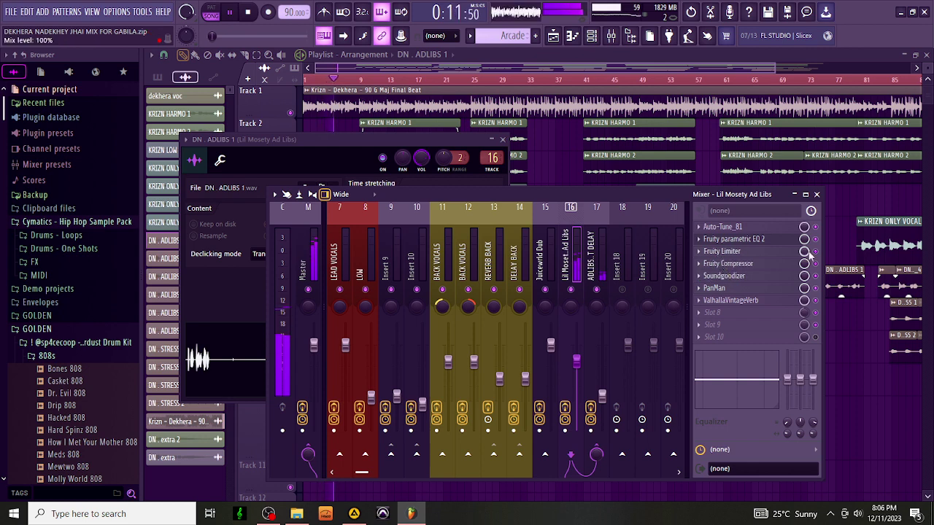
{"action": "key", "text": "space"}
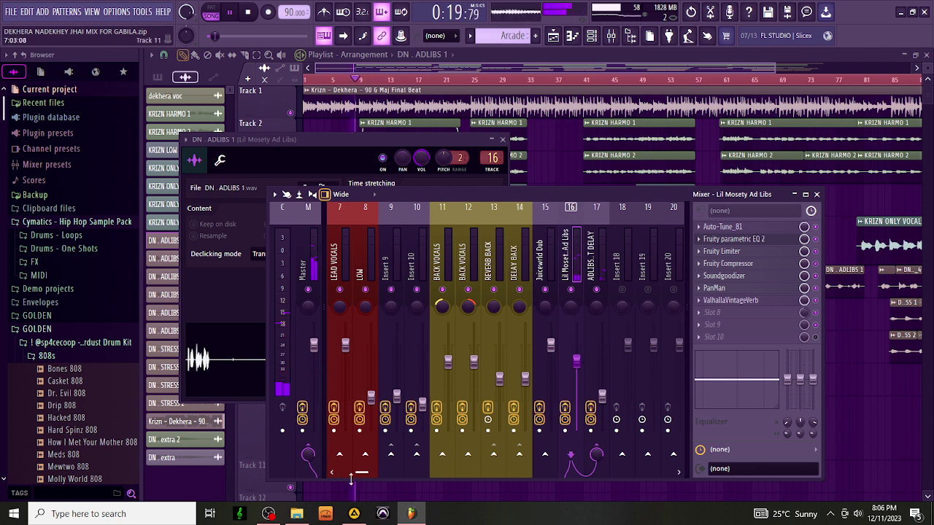
Step: Delete both WaveShell1-VST3 10.0 effects from the LEAD VOCALS mixer track
{"action": "left_click_drag", "start_coordinate": [357, 476], "coordinate": [280, 481]}
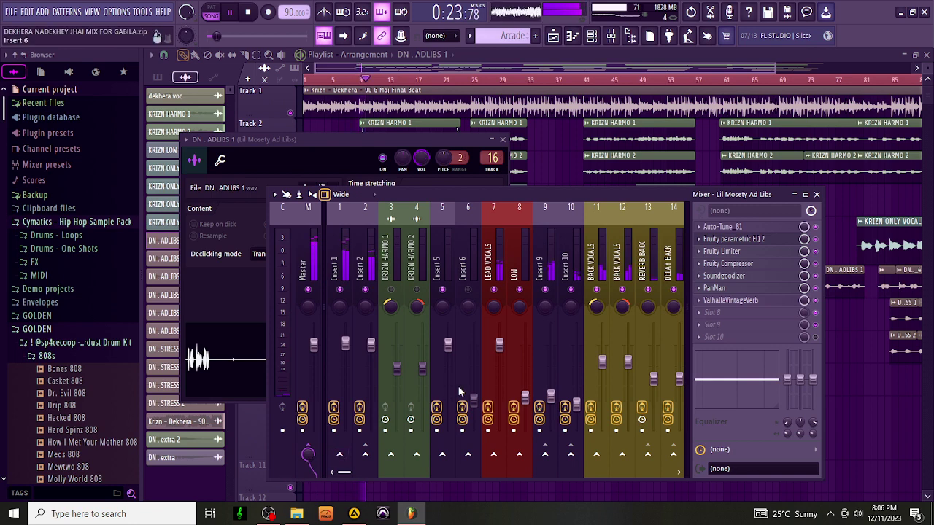
{"action": "left_click", "coordinate": [499, 241]}
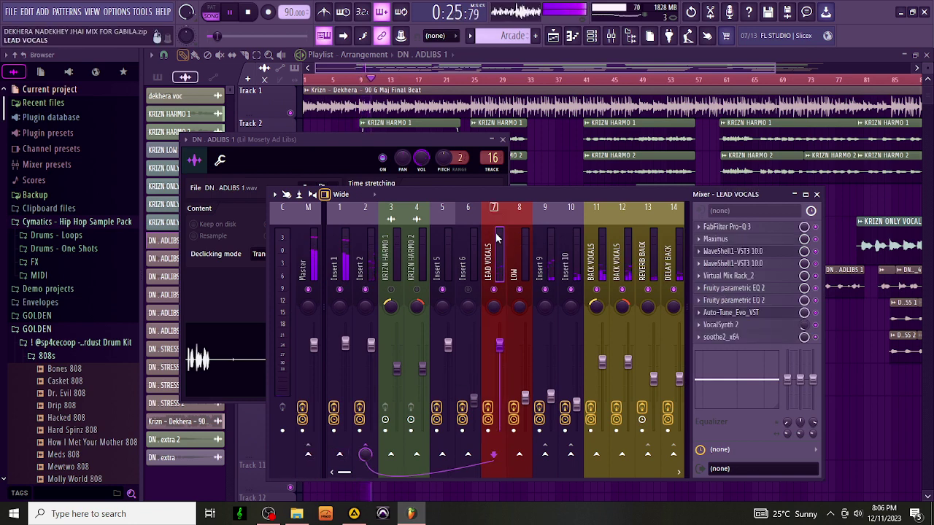
{"action": "left_click", "coordinate": [748, 265]}
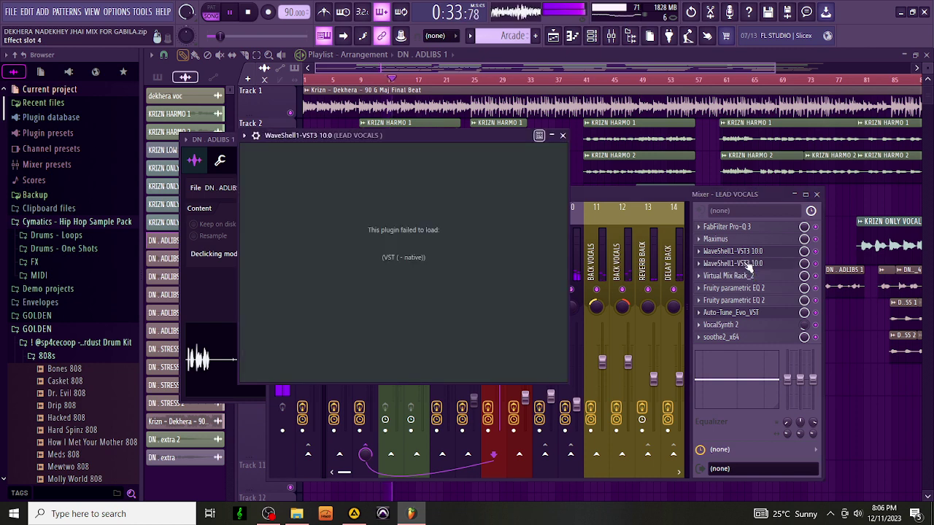
{"action": "left_click", "coordinate": [745, 269]}
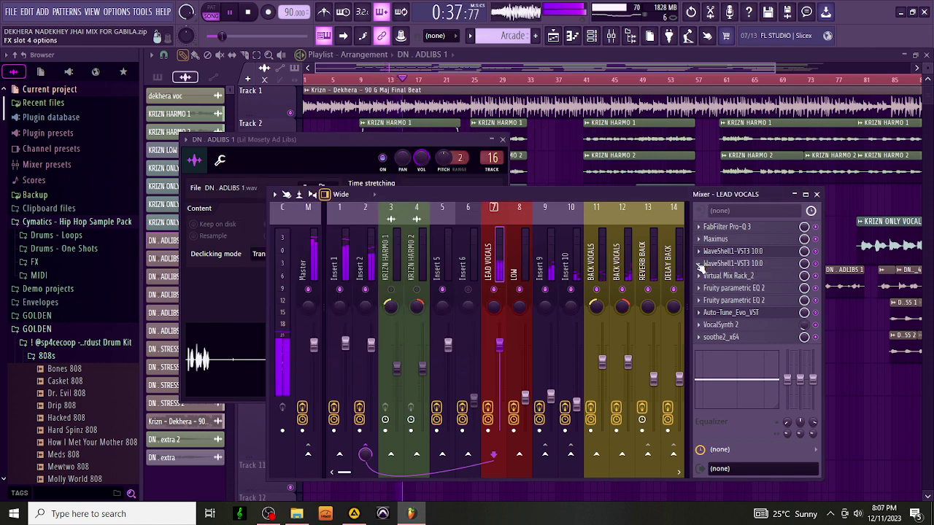
{"action": "left_click", "coordinate": [700, 268]}
{"action": "left_click", "coordinate": [722, 239]}
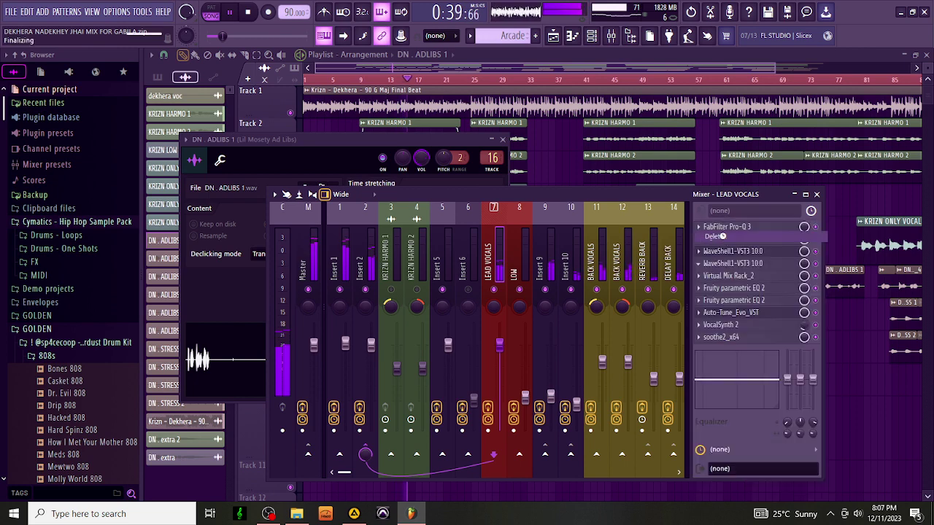
{"action": "left_click", "coordinate": [701, 253]}
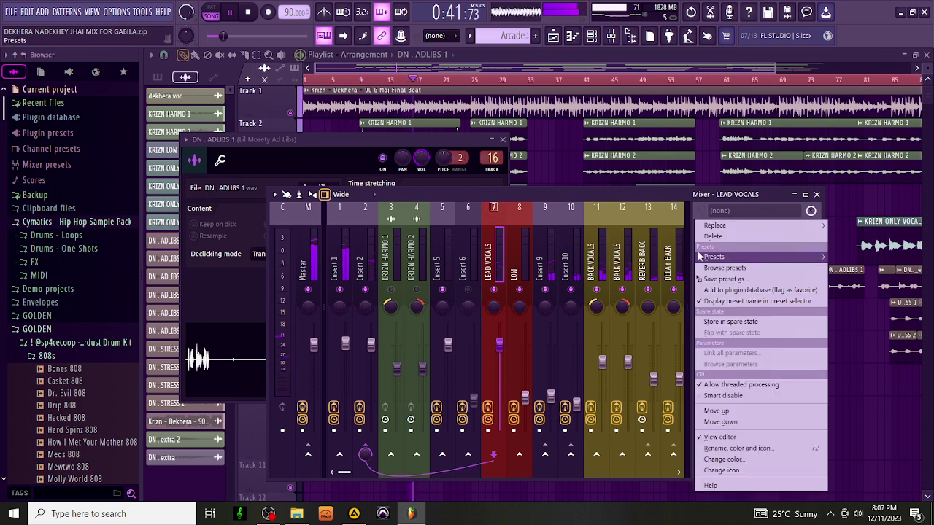
{"action": "left_click", "coordinate": [719, 239]}
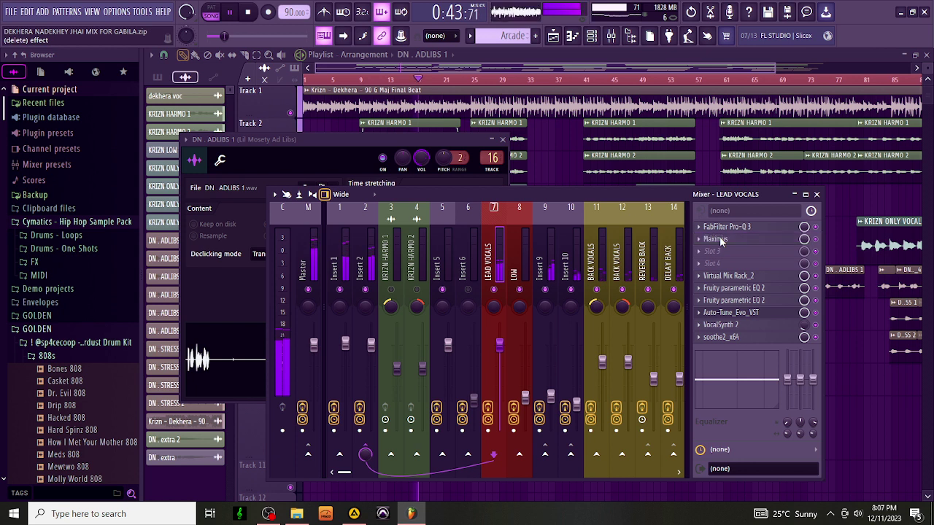
Step: Load the Tube-Tech CL 1B compressor into slot 3 of LEAD VOCALS and apply its Female Vocal 2 preset
{"action": "left_click", "coordinate": [716, 256]}
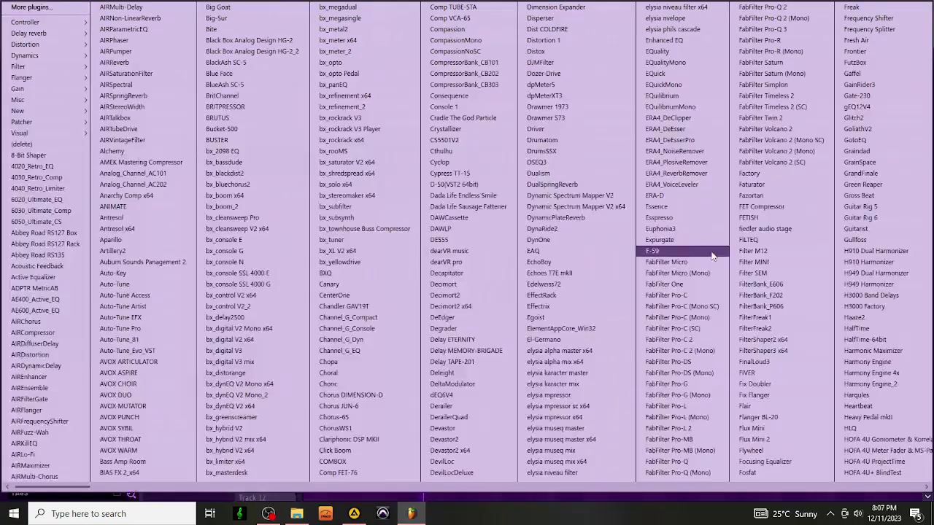
{"action": "scroll", "coordinate": [626, 240], "scroll_direction": "down", "scroll_amount": 10}
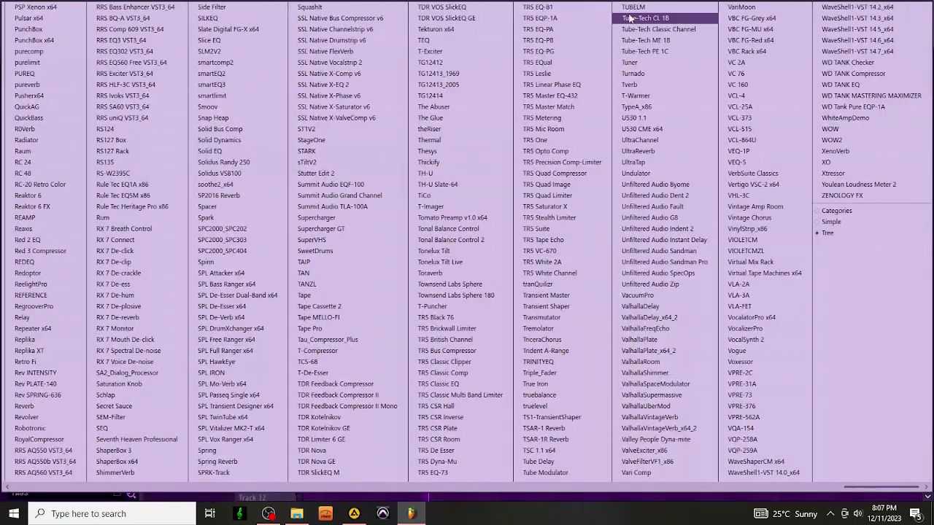
{"action": "left_click", "coordinate": [629, 18]}
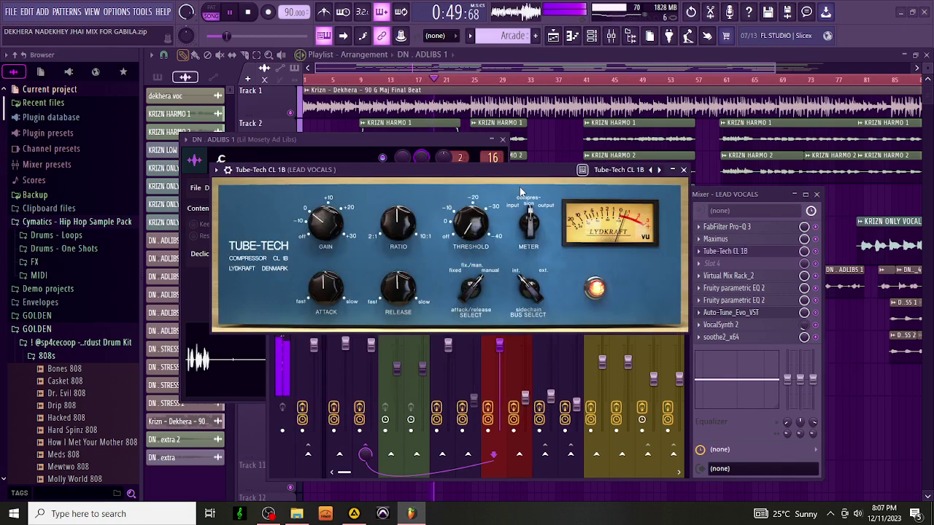
{"action": "left_click", "coordinate": [617, 169]}
{"action": "left_click", "coordinate": [642, 325]}
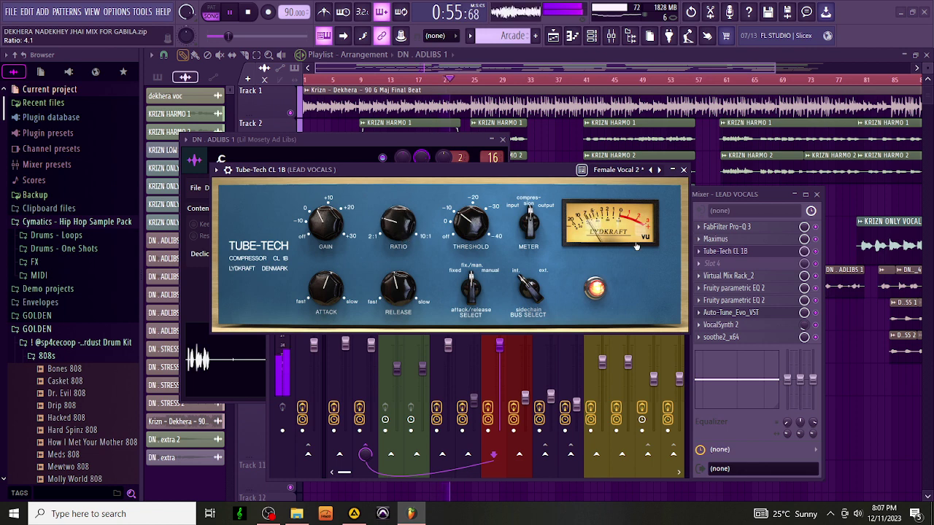
{"action": "left_click", "coordinate": [683, 169]}
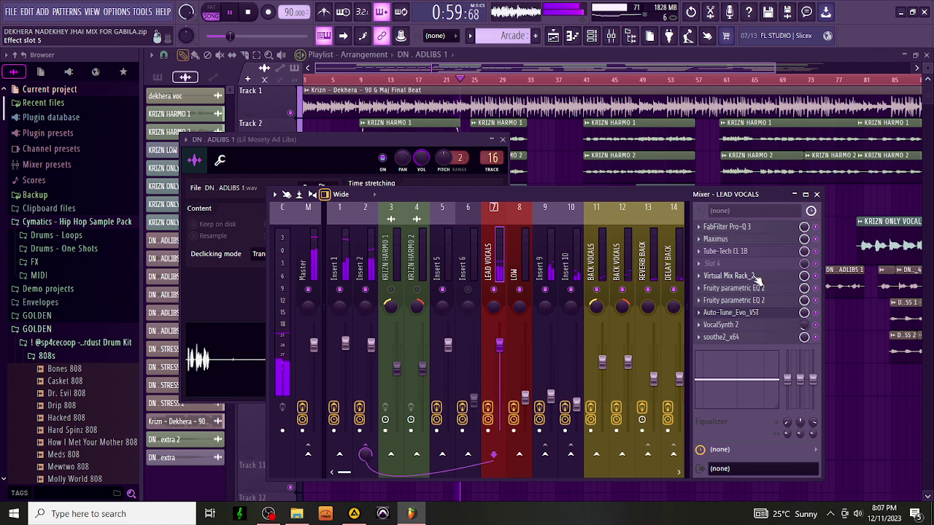
Step: Move Virtual Mix Rack_2 up to slot 4 and load StudioRack from WaveShell1-VST 14.2_x64 into slot 5 of LEAD VOCALS
{"action": "left_click_drag", "start_coordinate": [757, 282], "coordinate": [737, 264]}
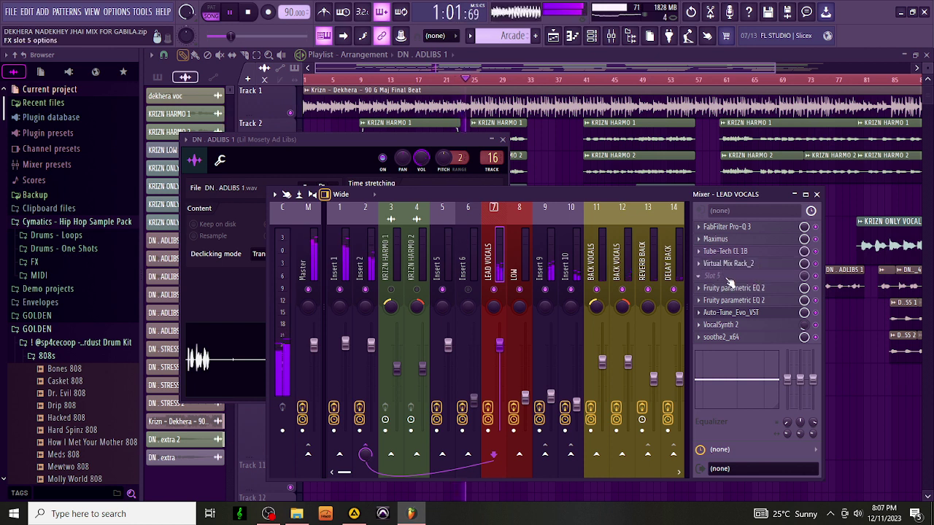
{"action": "left_click", "coordinate": [728, 276]}
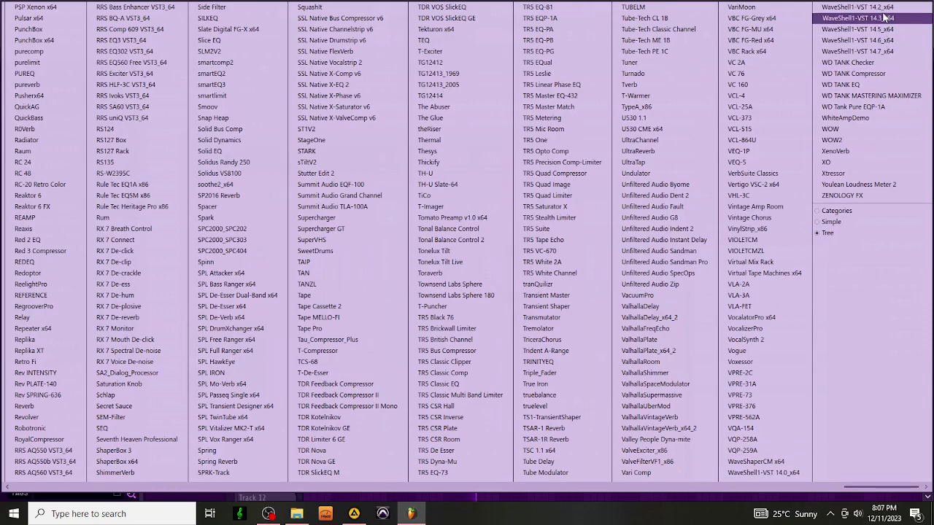
{"action": "left_click", "coordinate": [855, 8]}
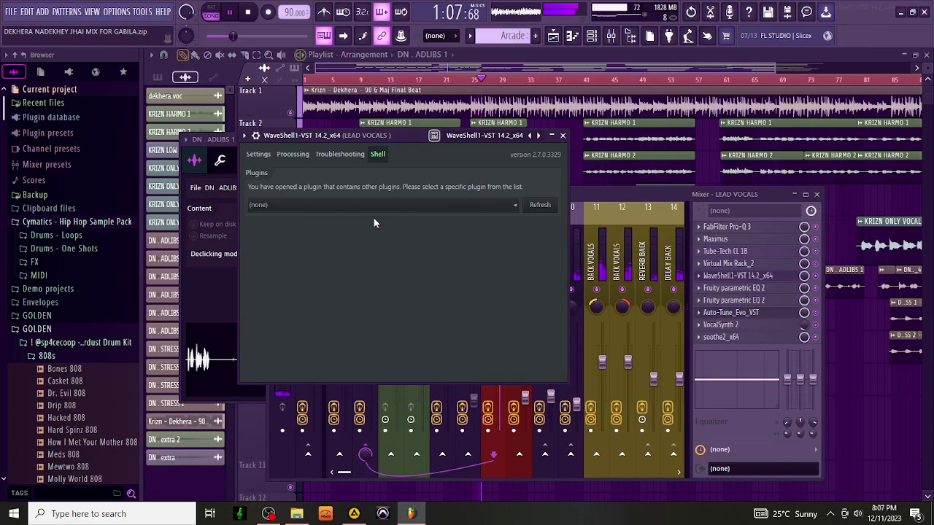
{"action": "left_click", "coordinate": [367, 203]}
{"action": "left_click", "coordinate": [362, 241]}
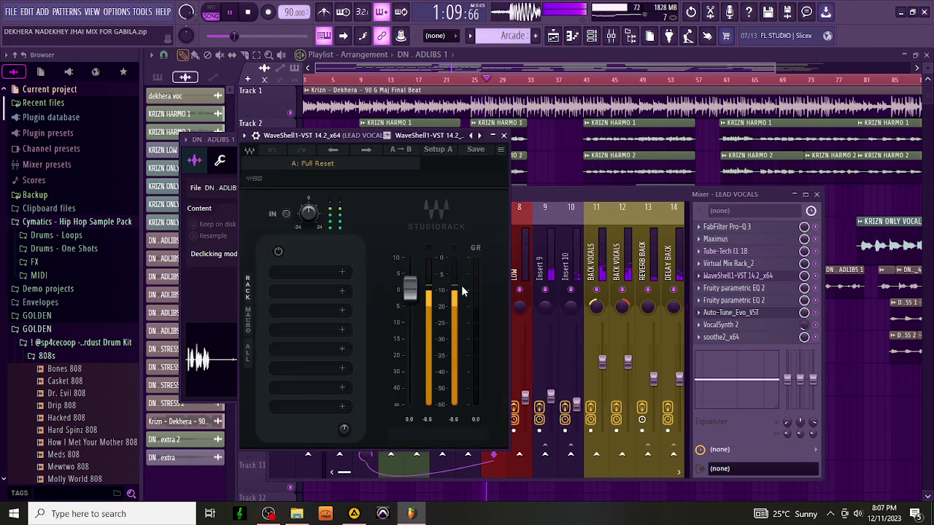
Step: Add the NS1 noise suppressor to the first StudioRack slot and adjust its fader slightly
{"action": "left_click", "coordinate": [308, 275]}
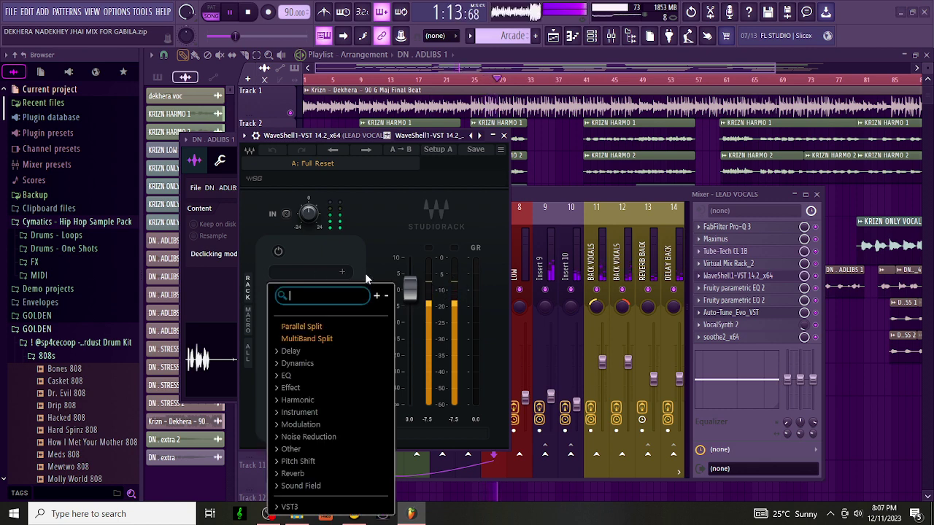
{"action": "type", "text": "NS"}
{"action": "left_click", "coordinate": [310, 403]}
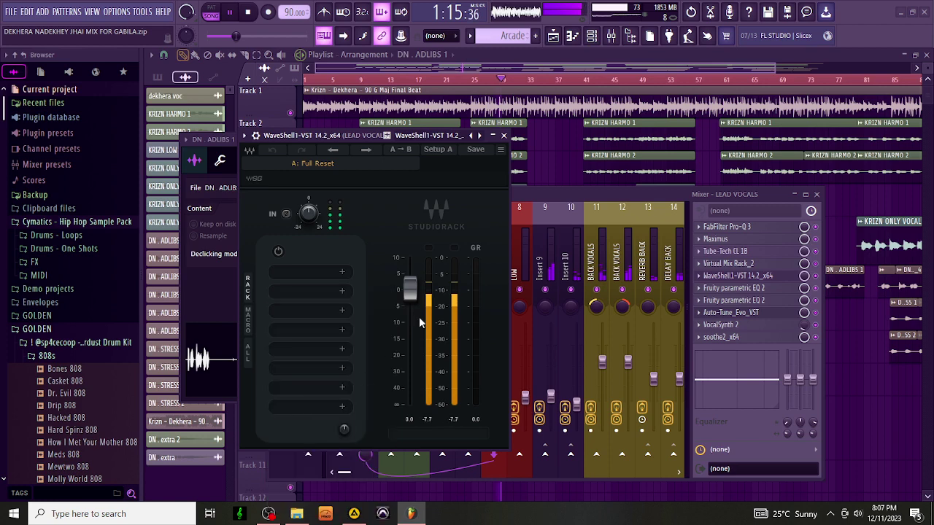
{"action": "left_click_drag", "start_coordinate": [519, 376], "coordinate": [535, 361]}
{"action": "left_click", "coordinate": [563, 128]}
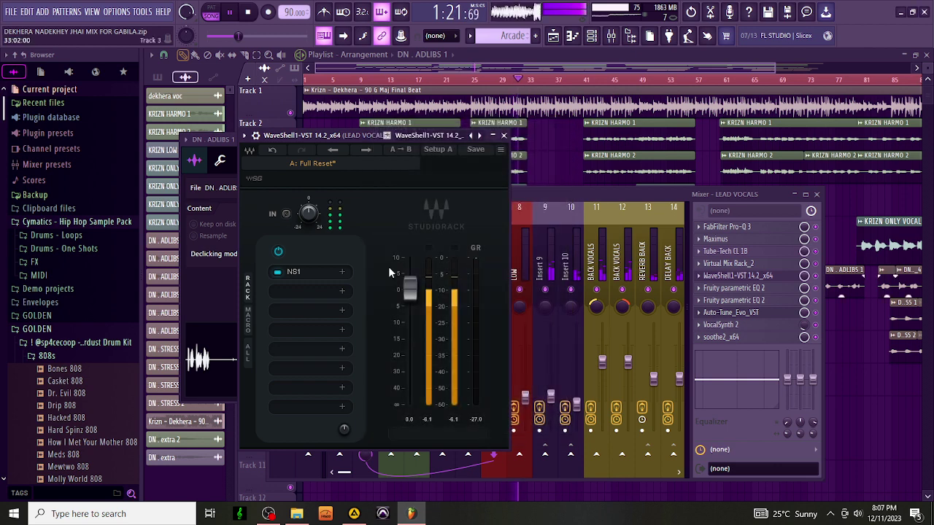
Step: Add the dbx-160 compressor to the second StudioRack slot and apply its Lead Vocal preset
{"action": "left_click", "coordinate": [330, 307]}
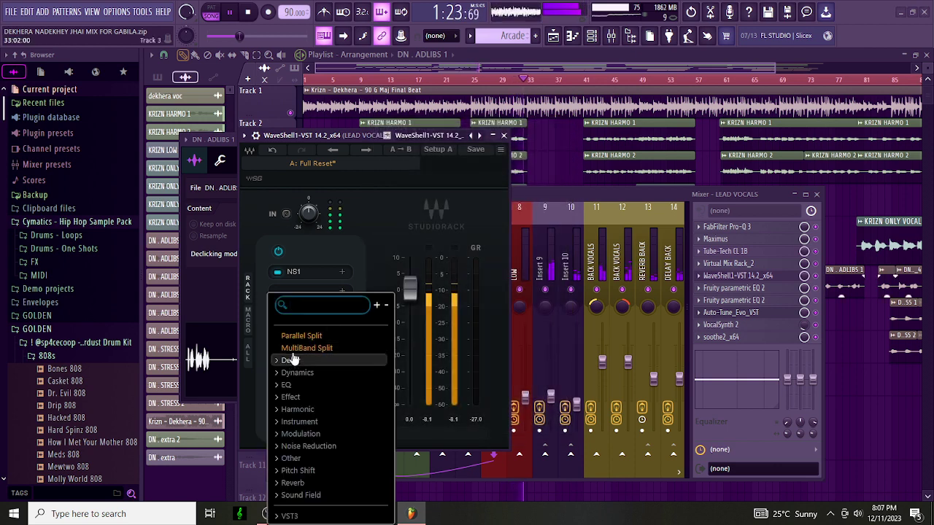
{"action": "type", "text": "ns1"}
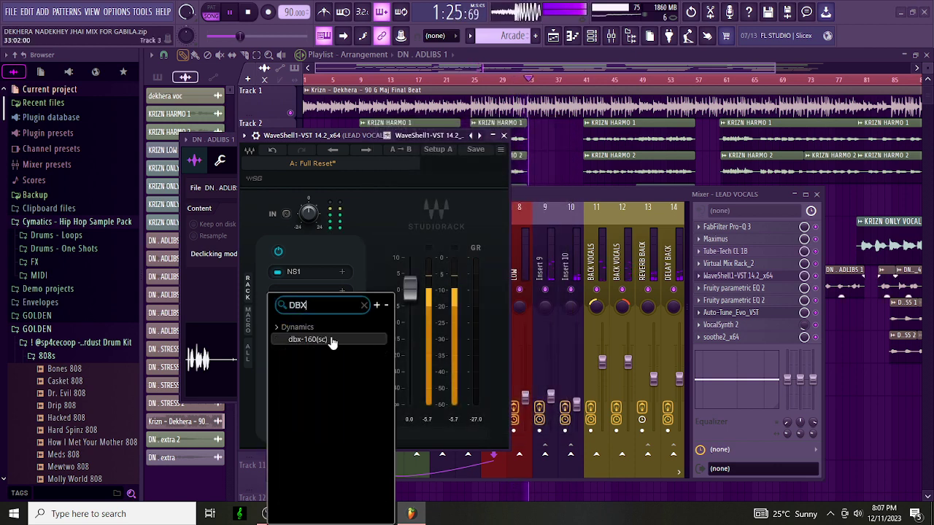
{"action": "left_click", "coordinate": [551, 199]}
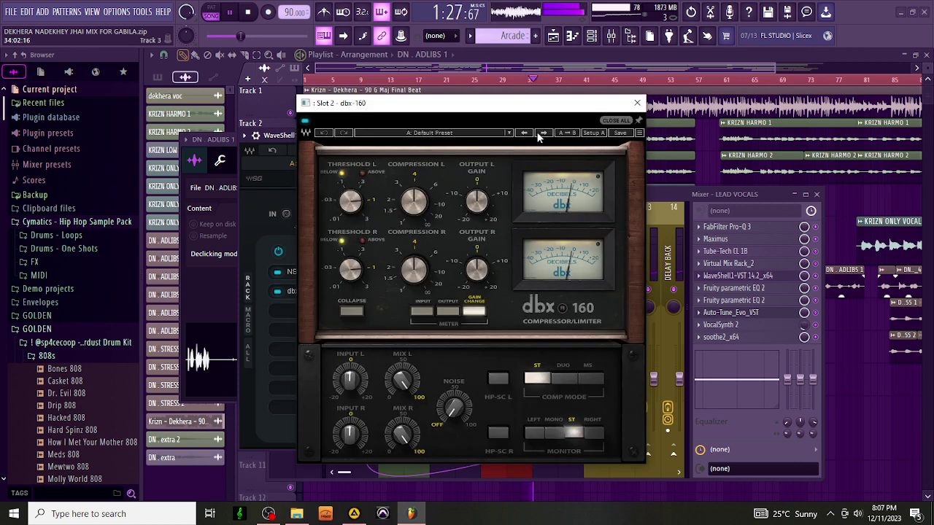
{"action": "left_click", "coordinate": [543, 134]}
{"action": "left_click", "coordinate": [543, 133]}
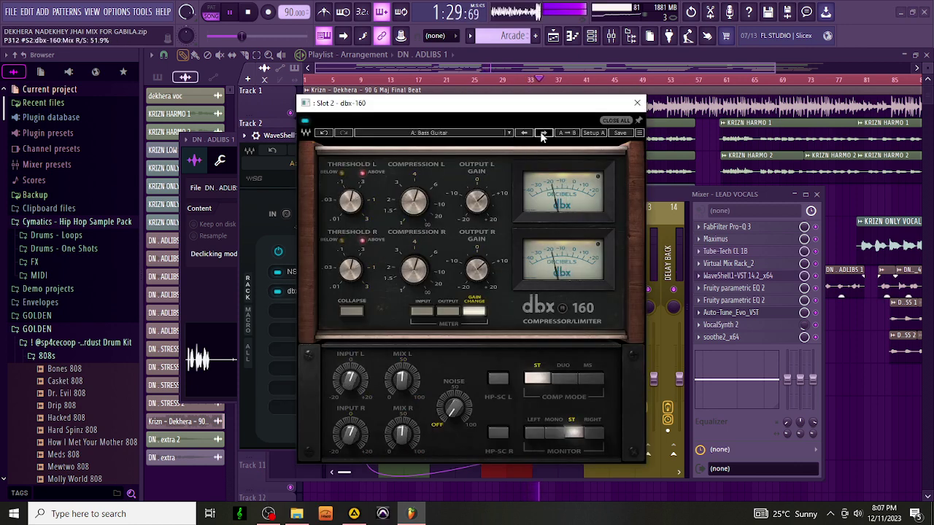
{"action": "left_click", "coordinate": [543, 134]}
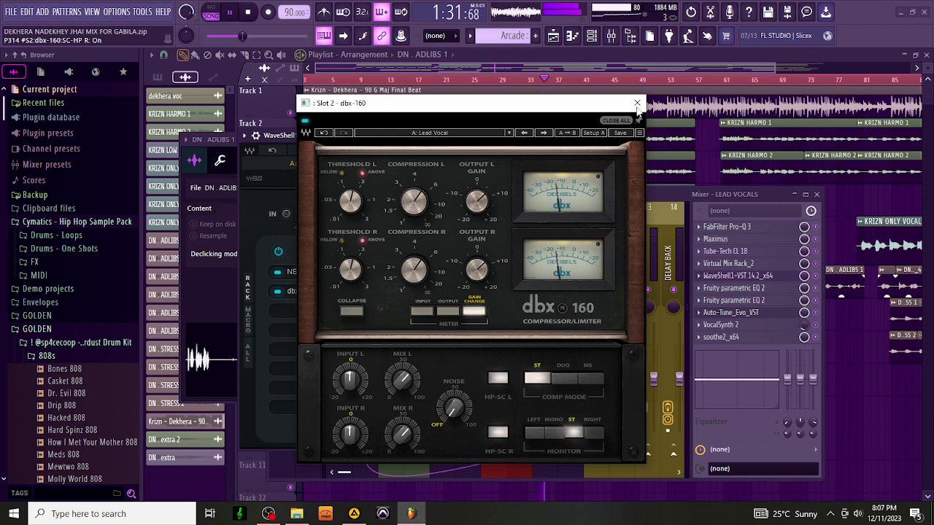
{"action": "left_click", "coordinate": [637, 103]}
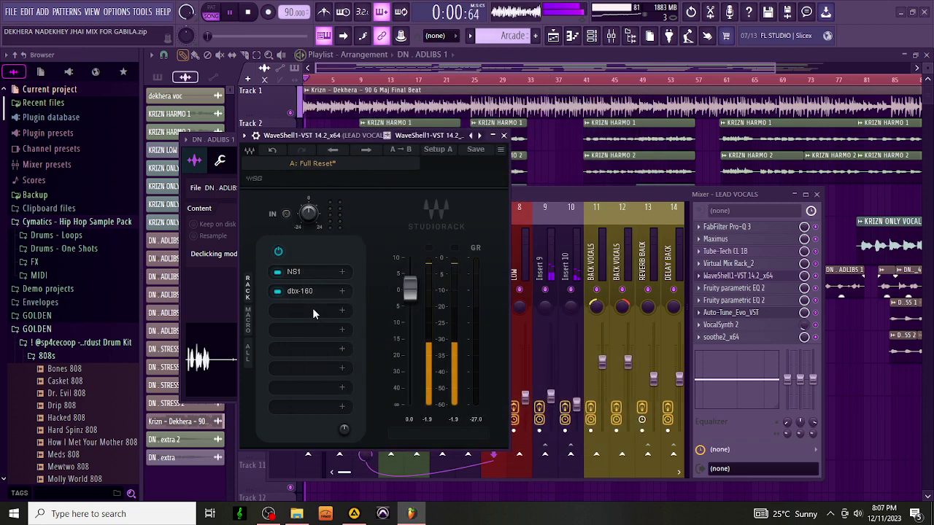
Step: Add the RVox compressor to the third StudioRack slot
{"action": "left_click", "coordinate": [313, 311]}
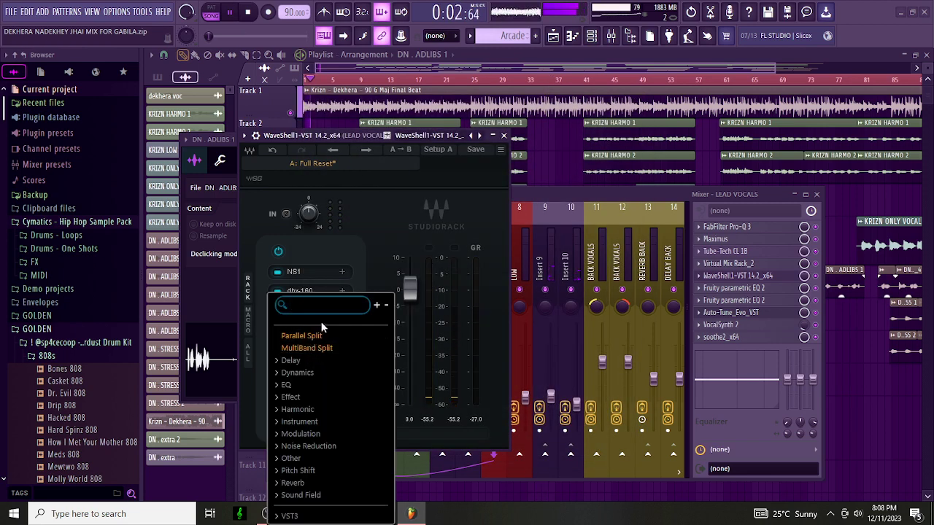
{"action": "type", "text": "RVO"}
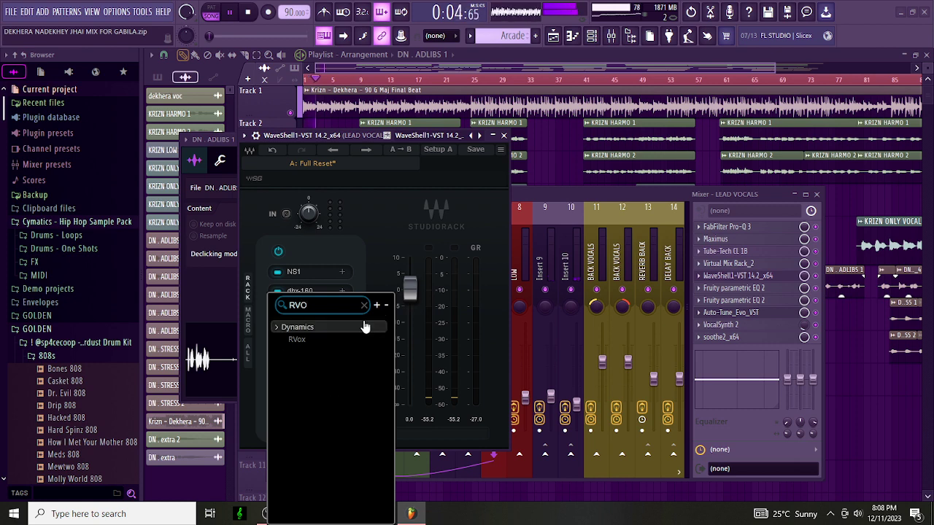
{"action": "type", "text": "X"}
{"action": "left_click", "coordinate": [340, 340]}
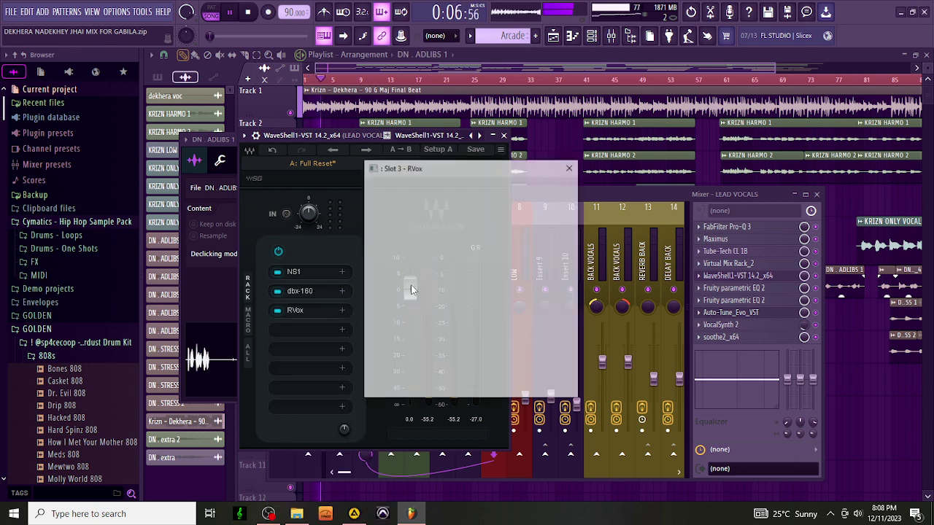
Step: Set the RVox compression to -2.0, bring the mixer back into view and close the RVox window
{"action": "left_click_drag", "start_coordinate": [472, 264], "coordinate": [472, 269]}
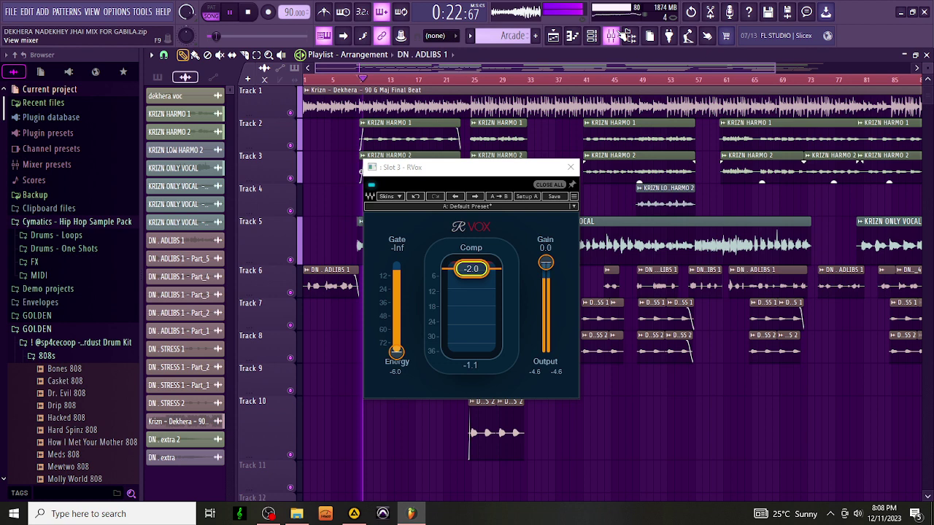
{"action": "left_click", "coordinate": [623, 35]}
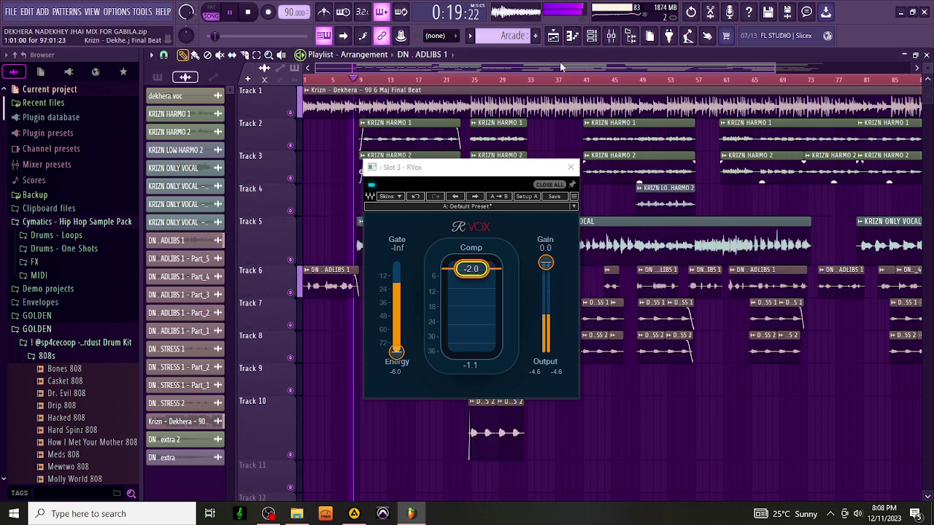
{"action": "left_click", "coordinate": [611, 36]}
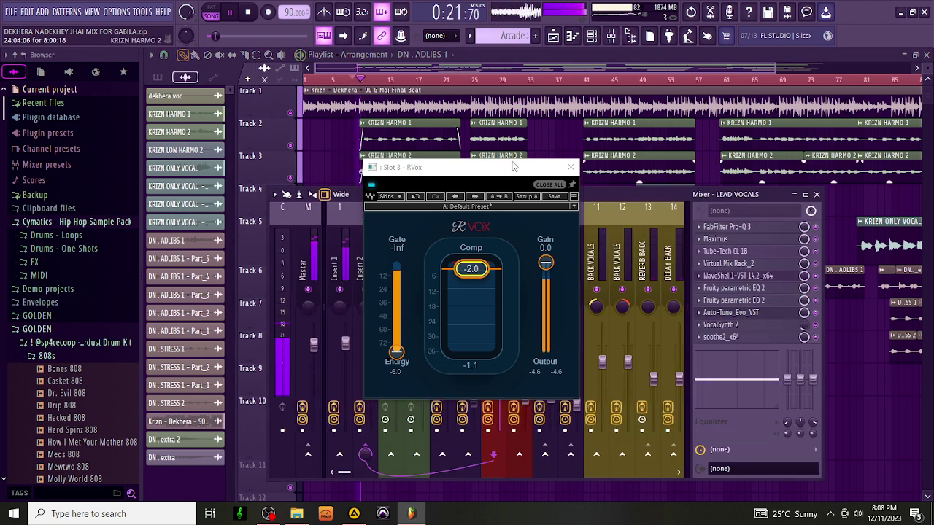
{"action": "left_click_drag", "start_coordinate": [506, 174], "coordinate": [673, 191]}
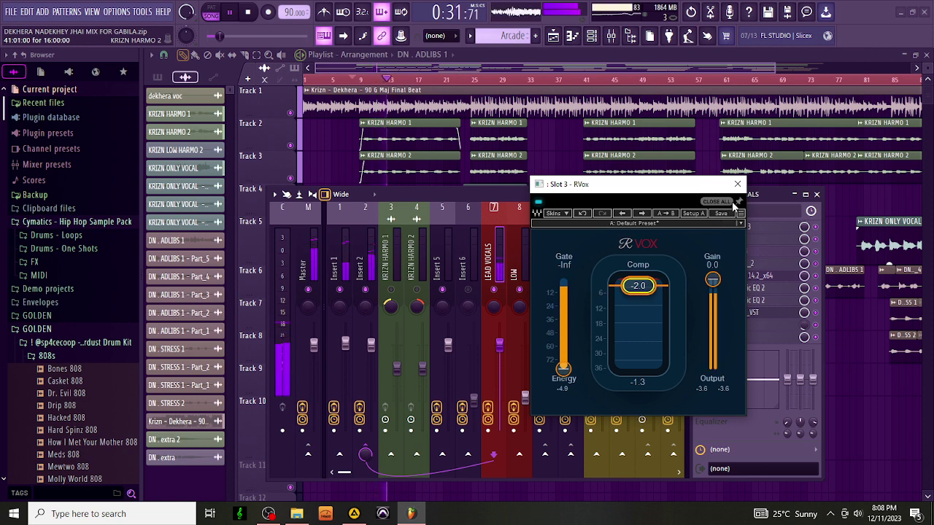
{"action": "left_click", "coordinate": [737, 184]}
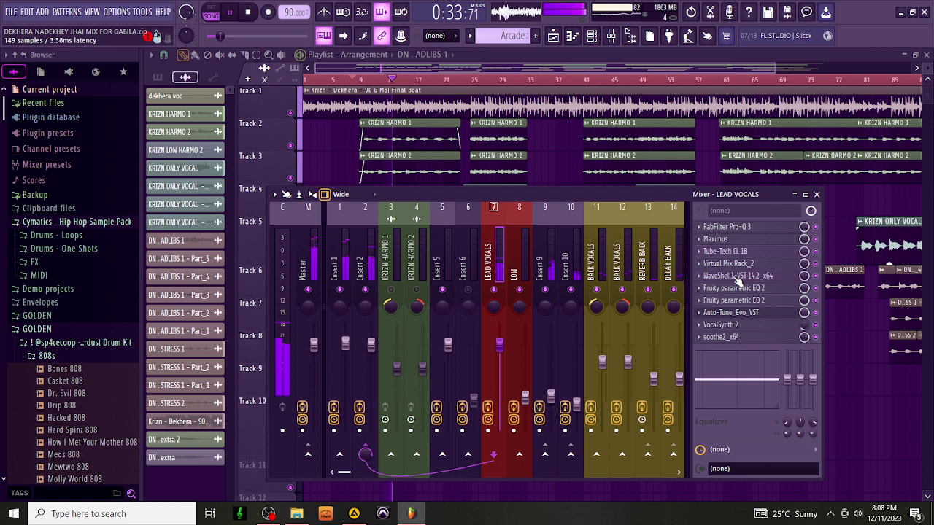
Step: Add the DeEsser to the fourth StudioRack slot on LEAD VOCALS and set its threshold to -20.0 dB
{"action": "left_click", "coordinate": [738, 276]}
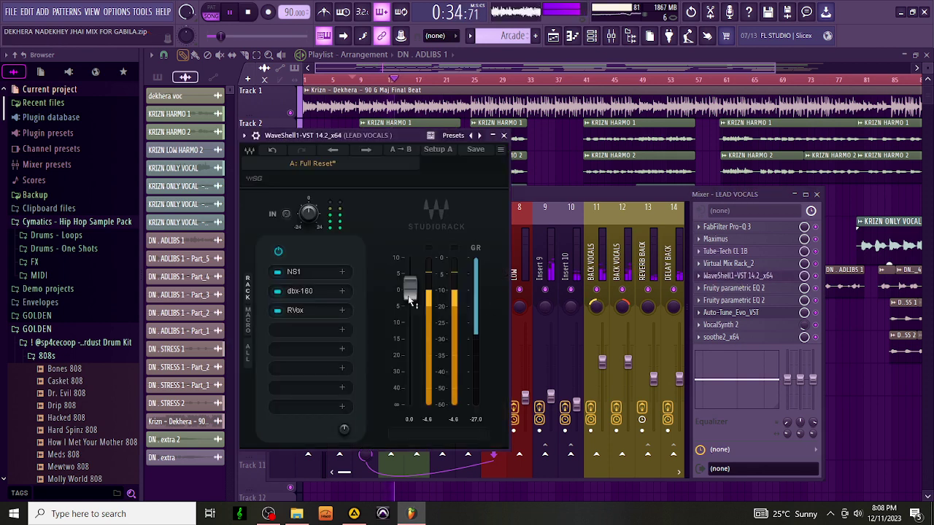
{"action": "left_click", "coordinate": [311, 334]}
{"action": "type", "text": "DEE"}
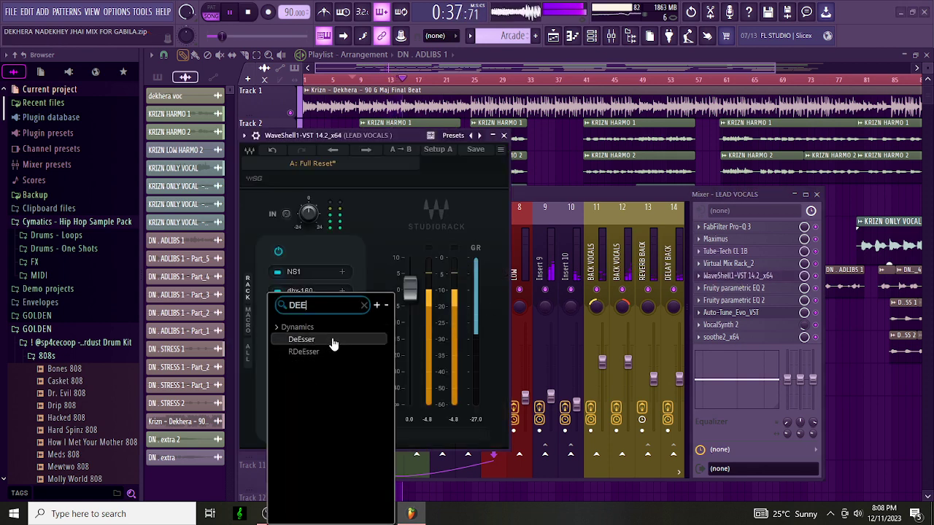
{"action": "left_click", "coordinate": [330, 340]}
{"action": "left_click_drag", "start_coordinate": [444, 248], "coordinate": [446, 265]}
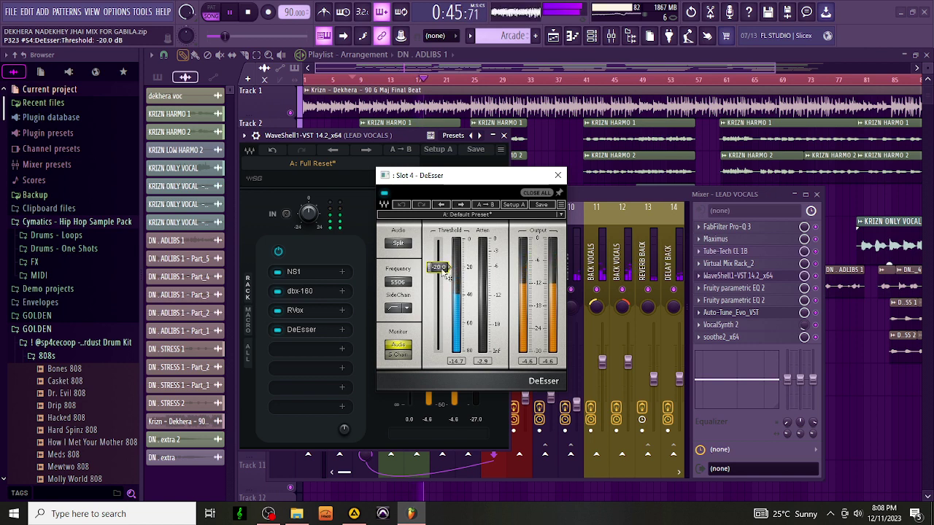
{"action": "left_click", "coordinate": [557, 175]}
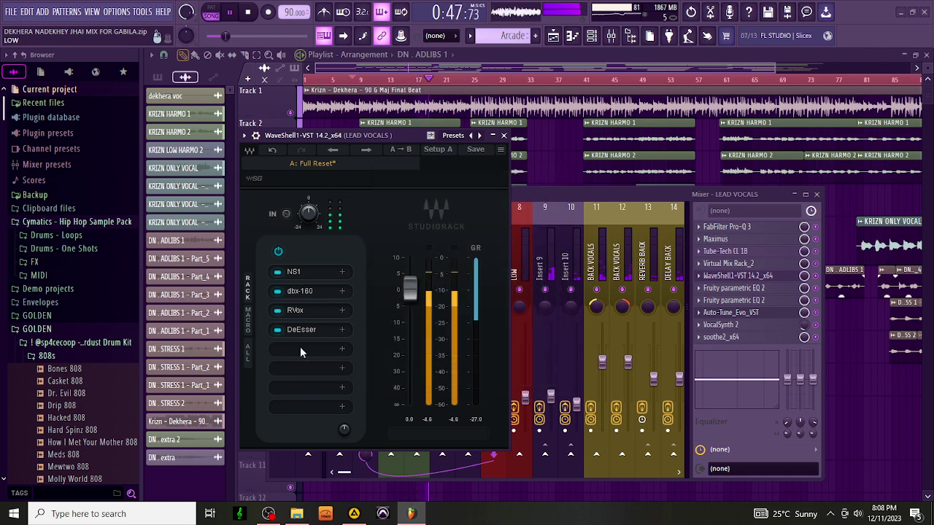
Step: Add SSLChannel to the fifth StudioRack slot and raise its high-pass filter frequency to about 52 Hz
{"action": "left_click", "coordinate": [300, 350]}
{"action": "type", "text": "SSL"}
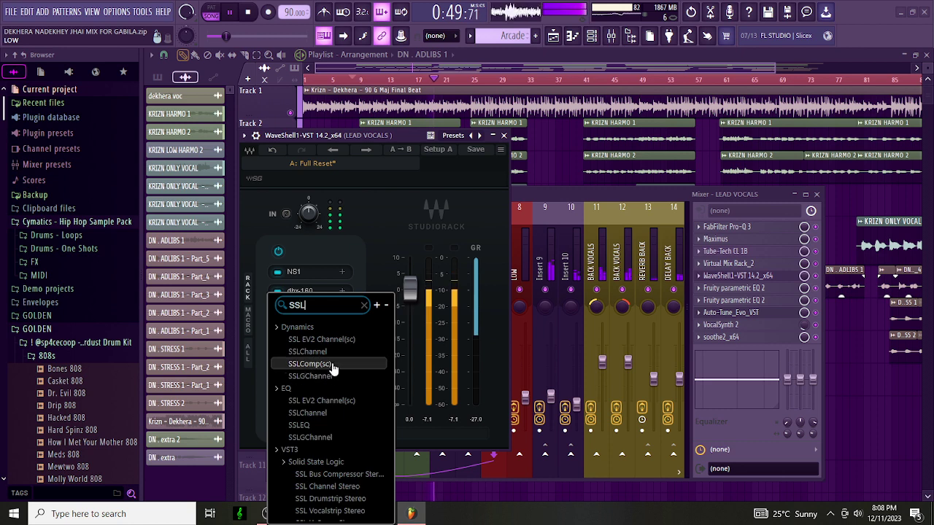
{"action": "left_click", "coordinate": [337, 353]}
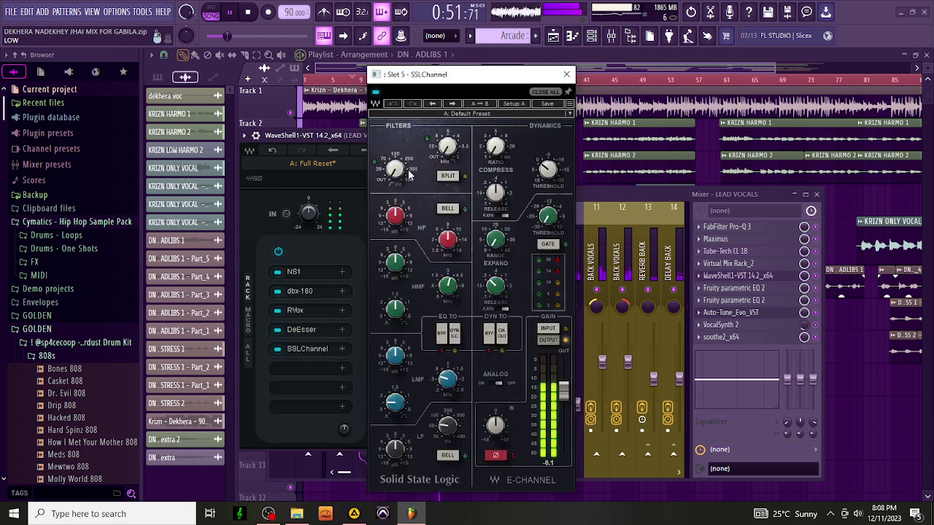
{"action": "left_click_drag", "start_coordinate": [409, 173], "coordinate": [409, 168]}
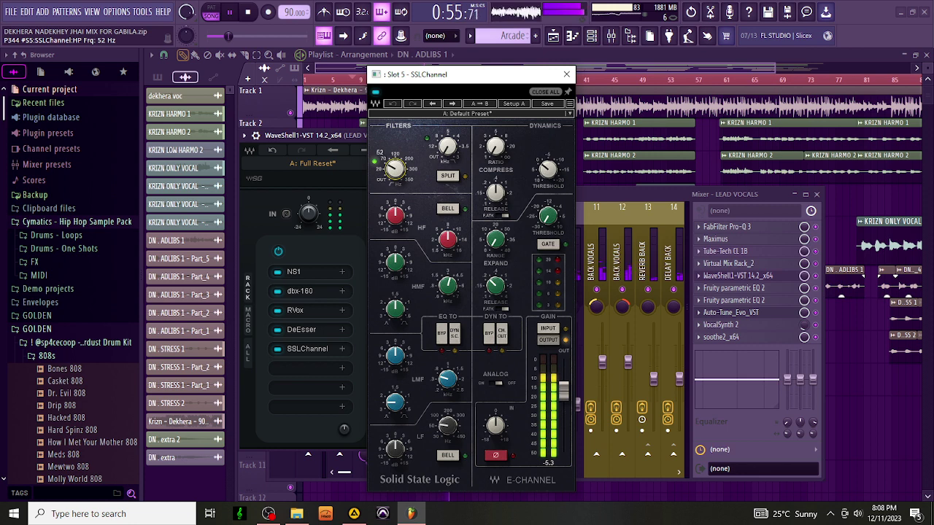
{"action": "left_click_drag", "start_coordinate": [408, 169], "coordinate": [409, 167]}
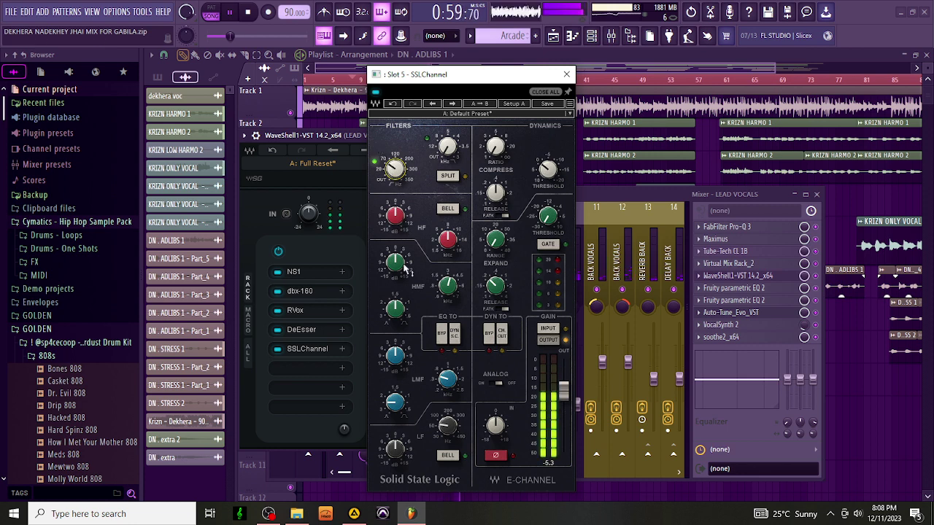
Step: Shape the SSLChannel EQ with 0.5 dB LMF gain, 0.4 dB HMF gain and an HF bell of 0.2 dB at 5.00 kHz
{"action": "left_click_drag", "start_coordinate": [398, 365], "coordinate": [399, 363]}
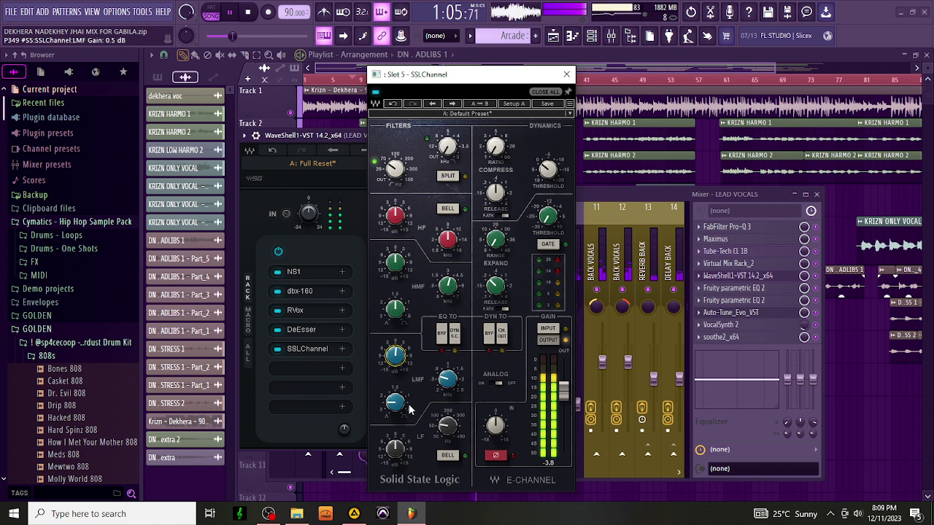
{"action": "left_click_drag", "start_coordinate": [399, 267], "coordinate": [400, 265]}
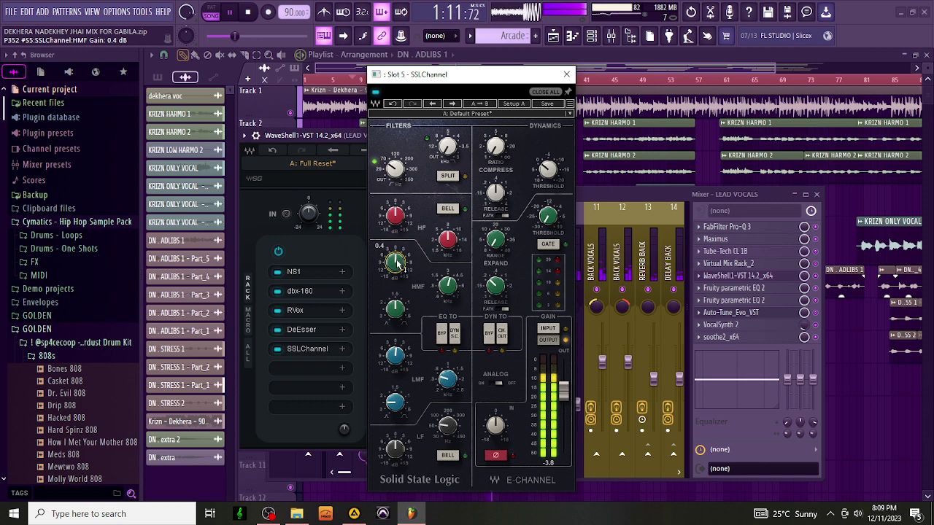
{"action": "left_click", "coordinate": [449, 210]}
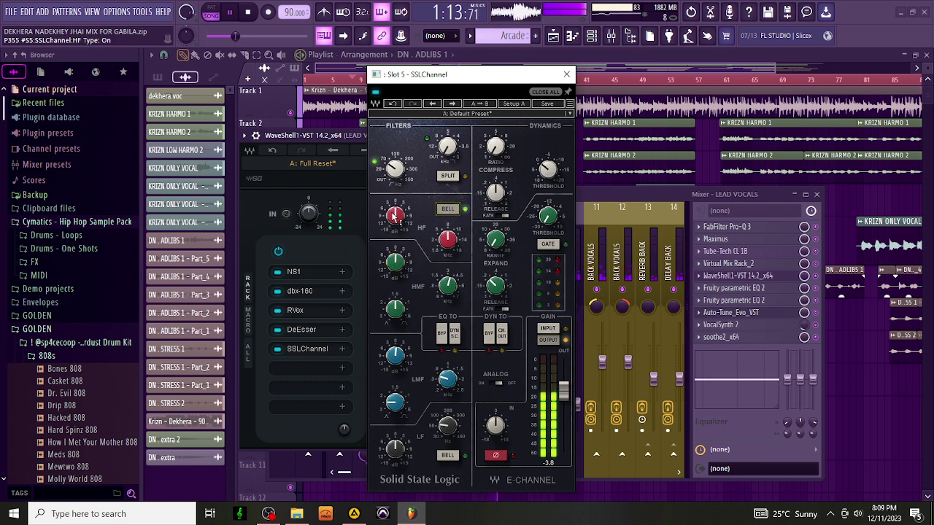
{"action": "left_click_drag", "start_coordinate": [395, 216], "coordinate": [395, 214]}
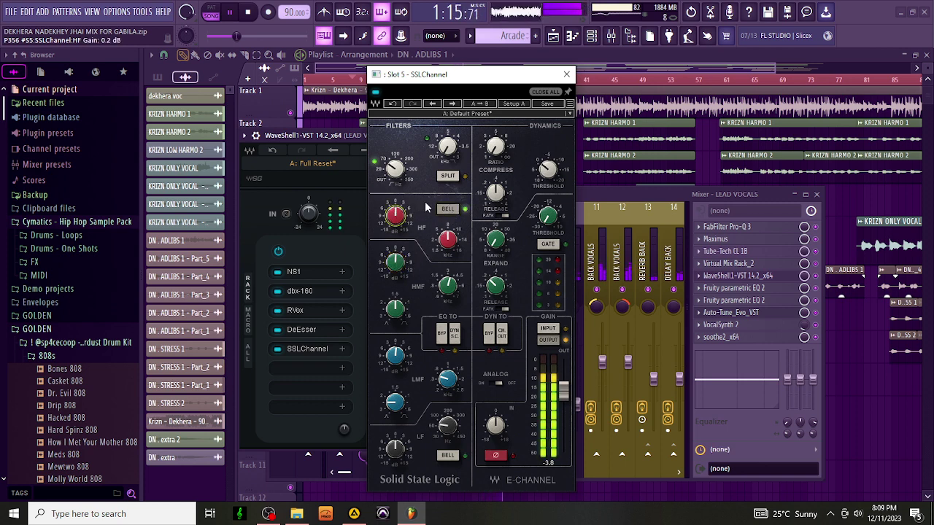
{"action": "mouse_move", "coordinate": [448, 239]}
{"action": "left_mouse_down"}
{"action": "mouse_move", "coordinate": [448, 228]}
{"action": "mouse_move", "coordinate": [448, 245]}
{"action": "left_mouse_up"}
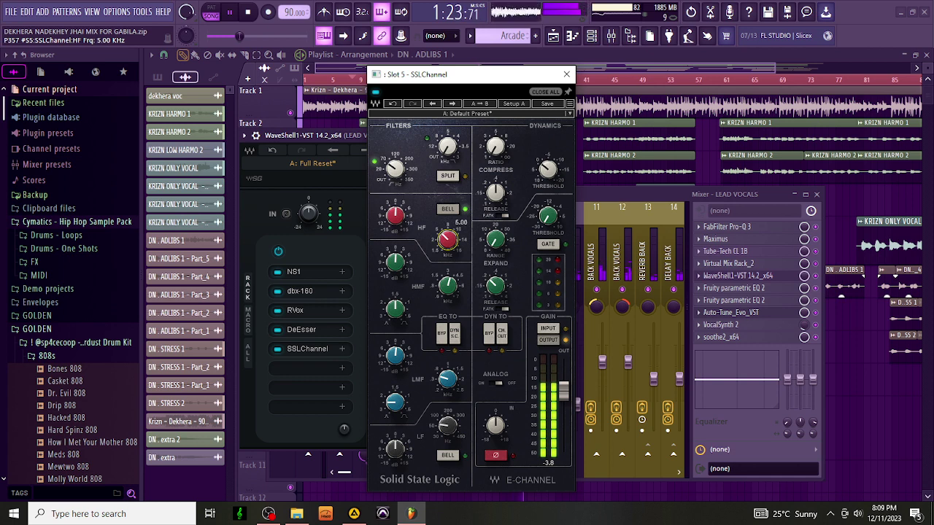
{"action": "left_click", "coordinate": [567, 75]}
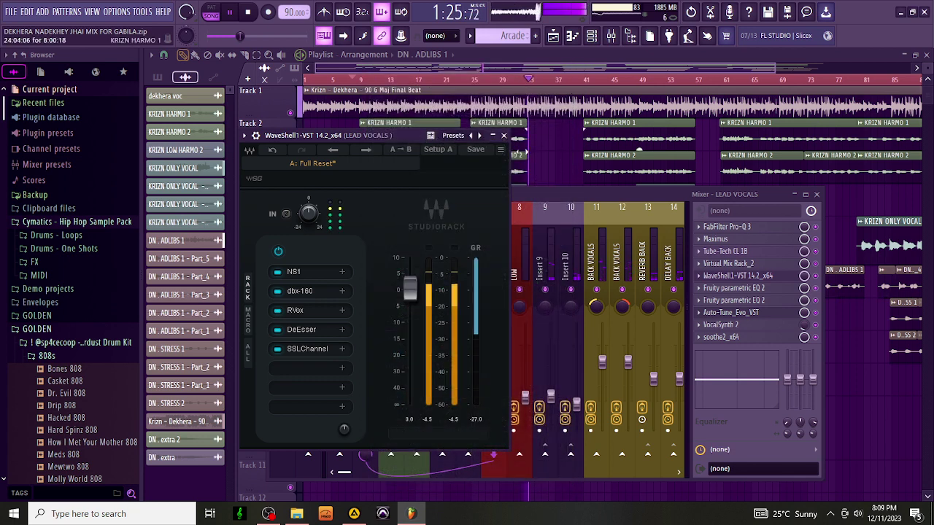
Step: Lower the Insert 9 reverb fader to -19.6 dB and raise the Insert 2 fader slightly above 0 dB
{"action": "left_click", "coordinate": [503, 137]}
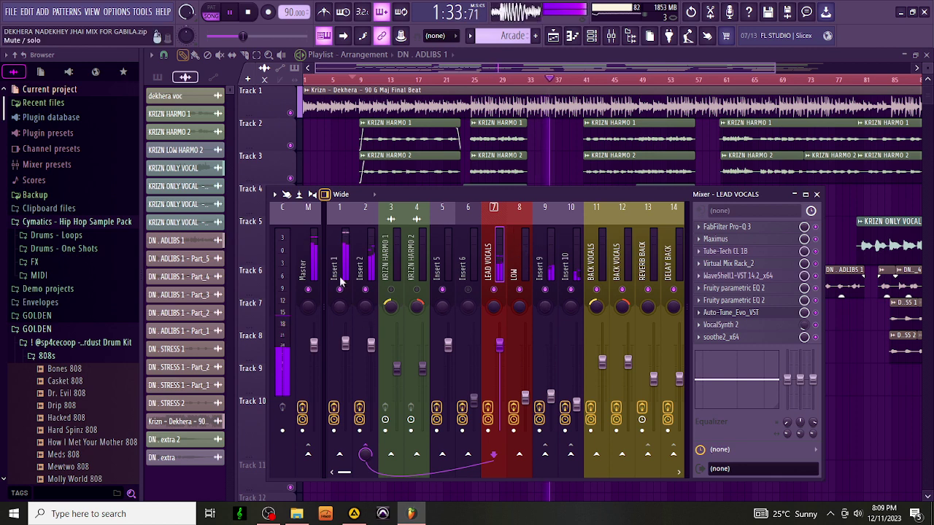
{"action": "left_click", "coordinate": [359, 252]}
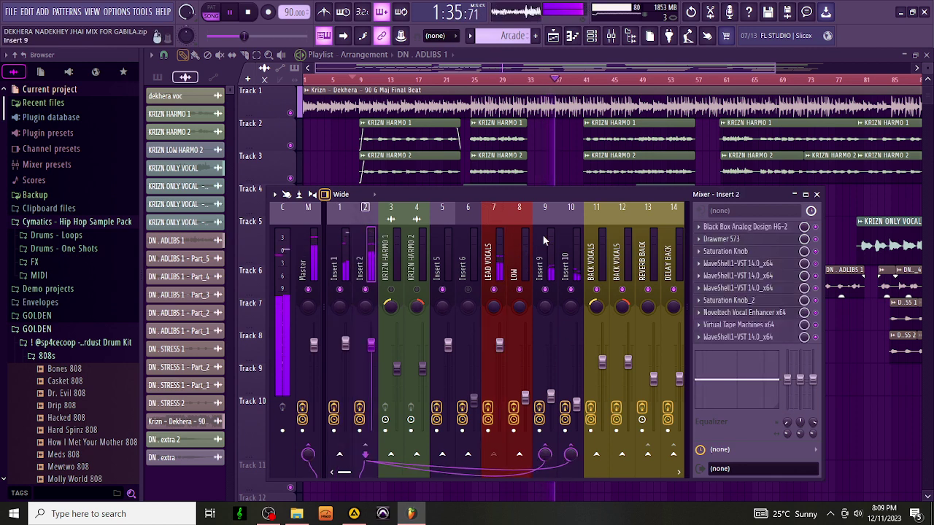
{"action": "left_click", "coordinate": [546, 269]}
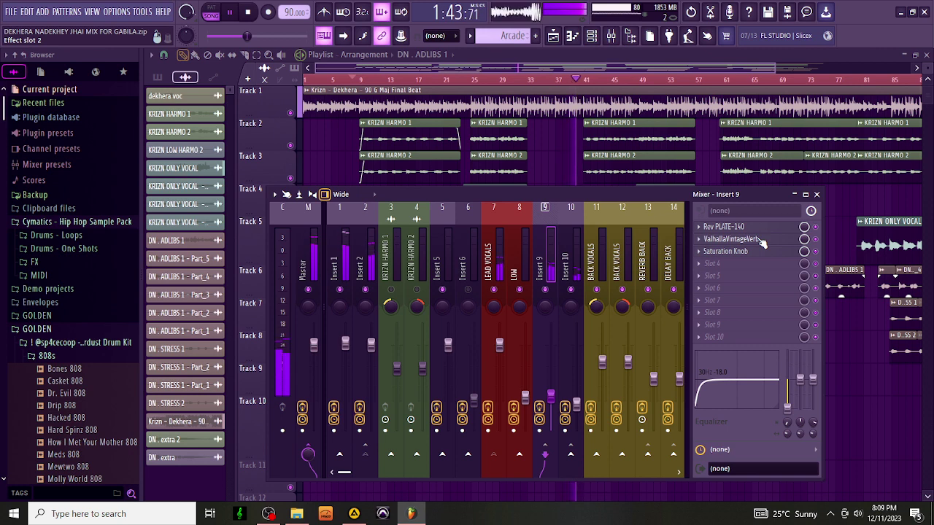
{"action": "left_click_drag", "start_coordinate": [550, 396], "coordinate": [550, 404]}
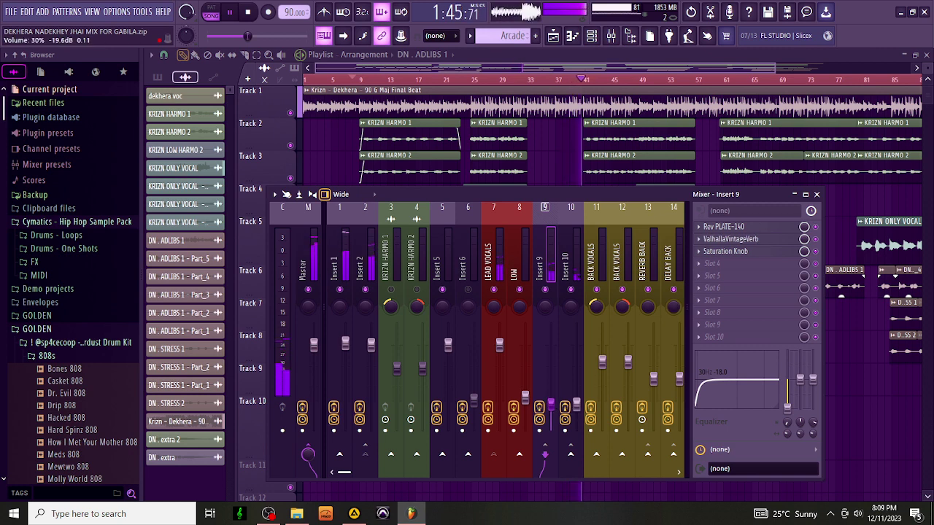
{"action": "left_click", "coordinate": [373, 345]}
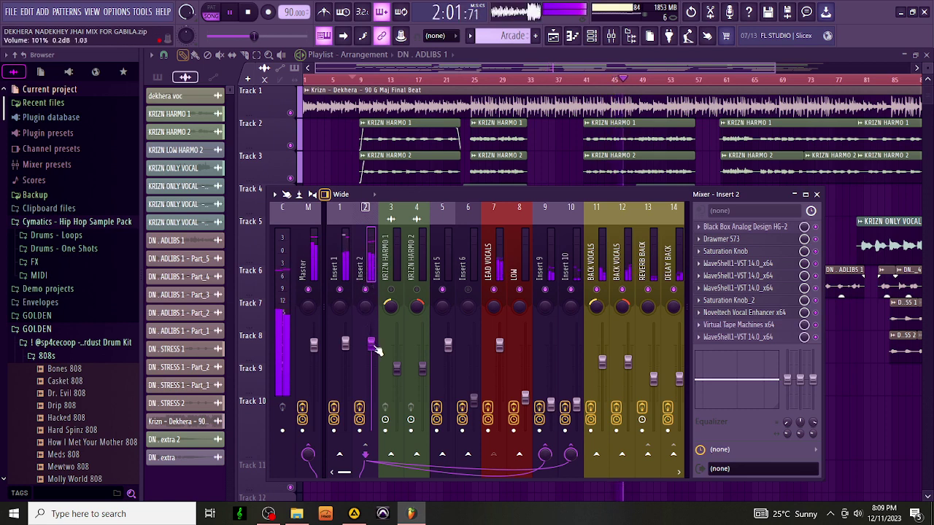
{"action": "left_click_drag", "start_coordinate": [377, 350], "coordinate": [375, 348]}
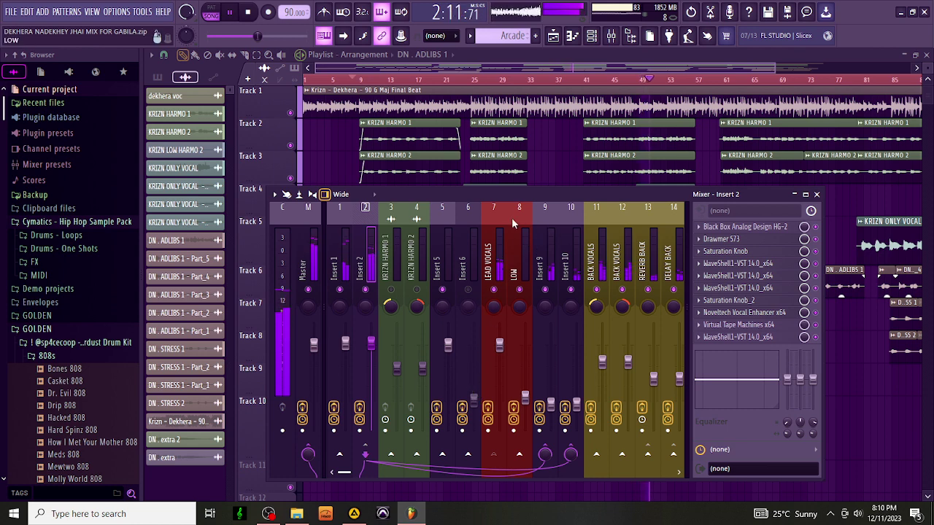
Step: Load the C4 multiband processor into the sixth StudioRack slot on LEAD VOCALS
{"action": "left_click", "coordinate": [494, 240]}
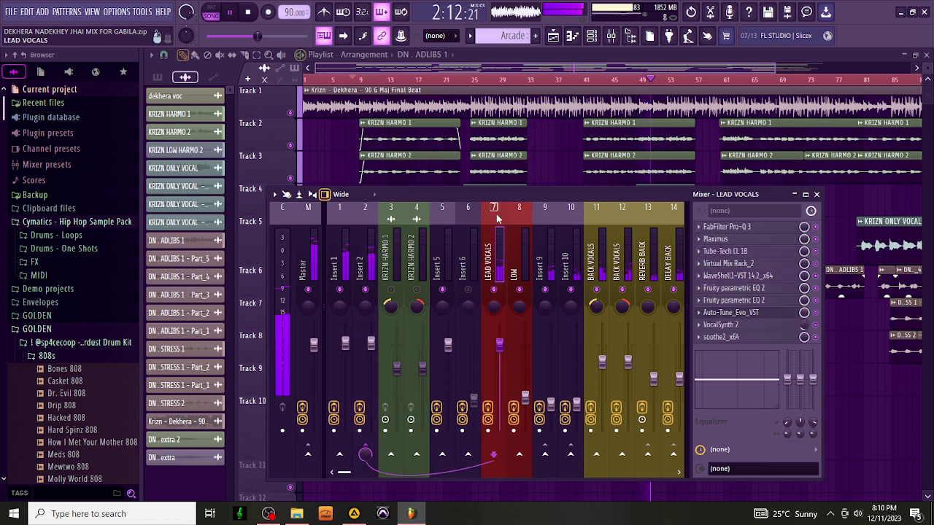
{"action": "left_click", "coordinate": [748, 277]}
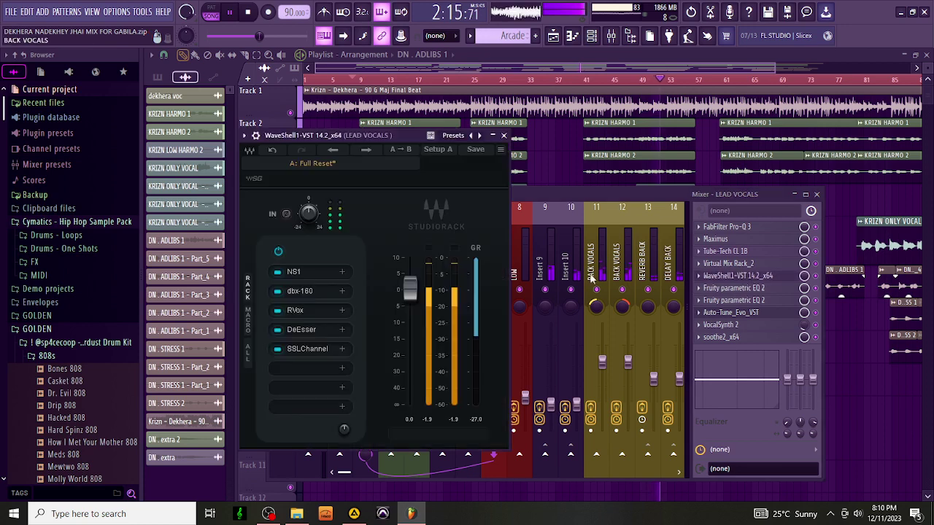
{"action": "left_click", "coordinate": [295, 372]}
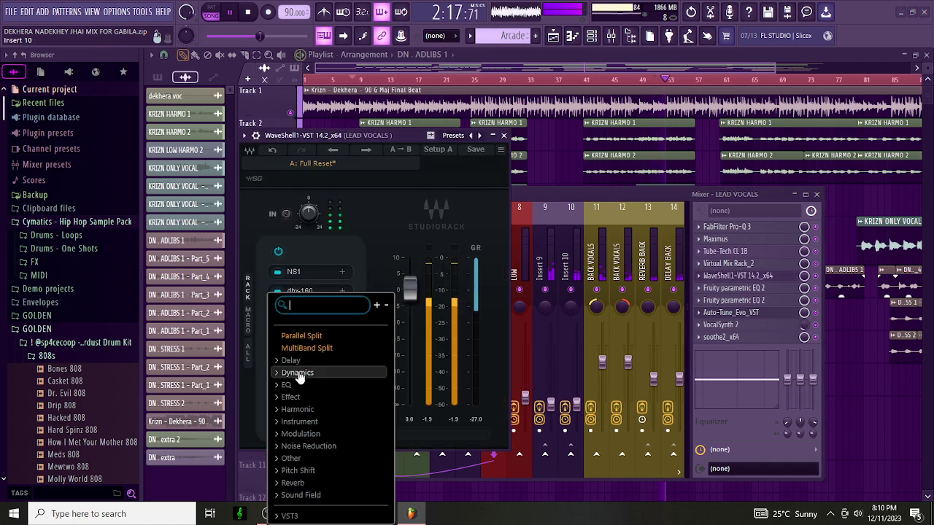
{"action": "type", "text": "C4"}
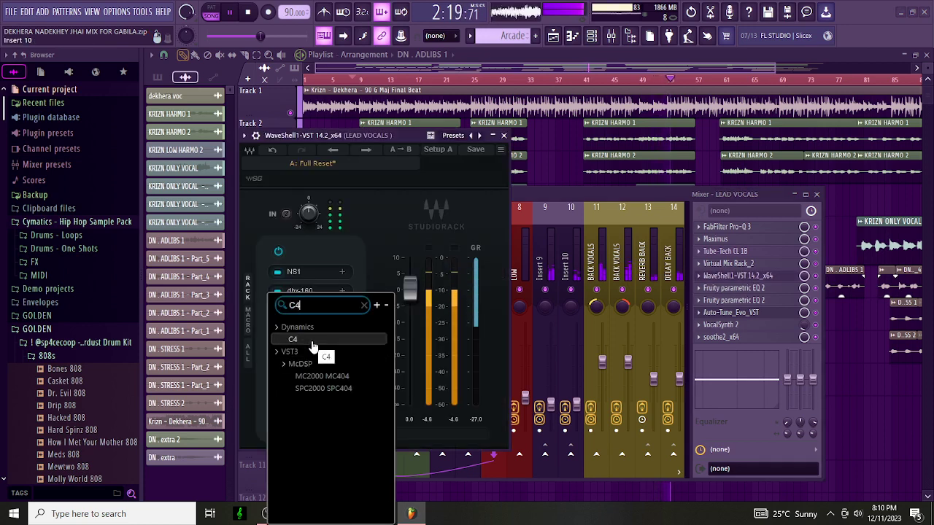
{"action": "left_click", "coordinate": [312, 341]}
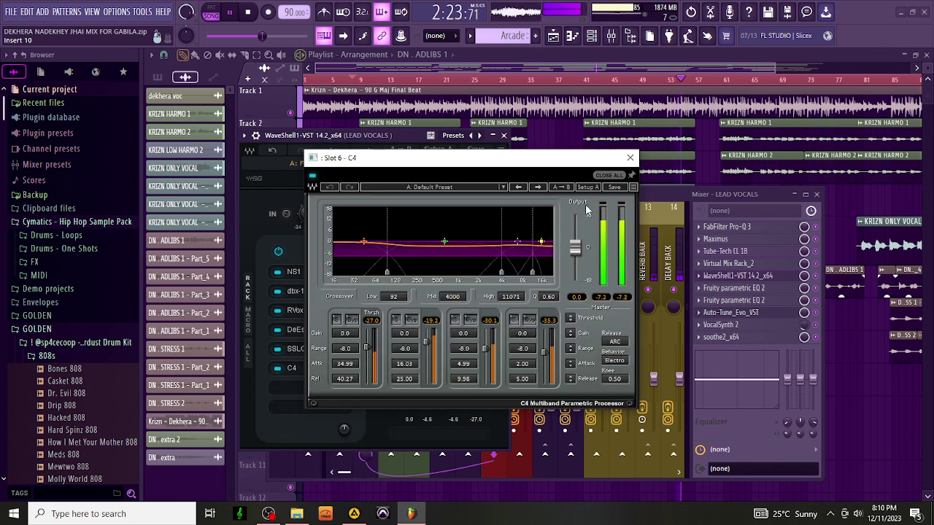
Step: Replace the C4 in the sixth StudioRack slot with the Vitamin plugin
{"action": "left_click", "coordinate": [293, 368]}
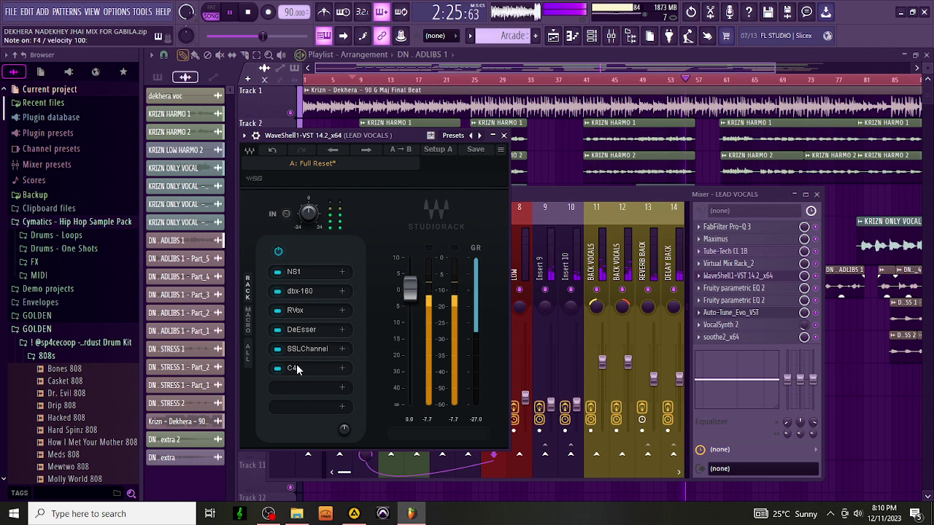
{"action": "left_click", "coordinate": [301, 369]}
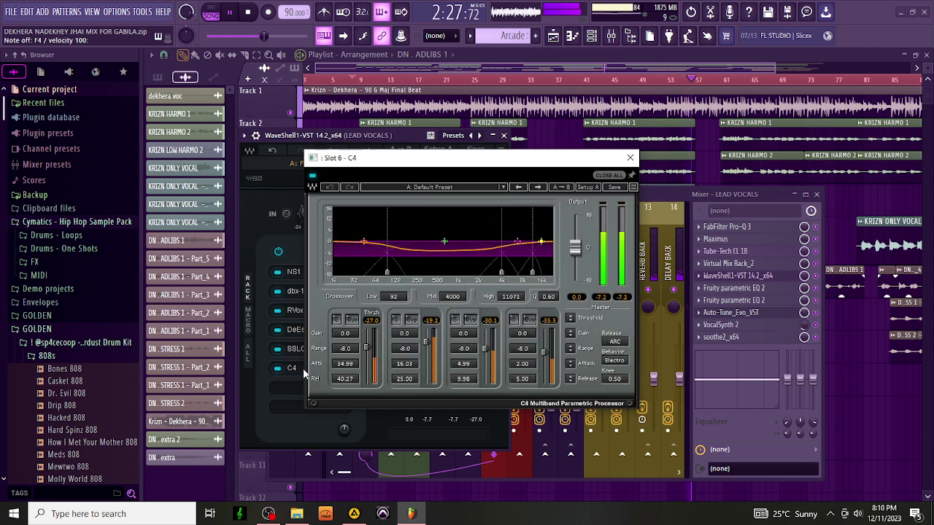
{"action": "right_click", "coordinate": [301, 371]}
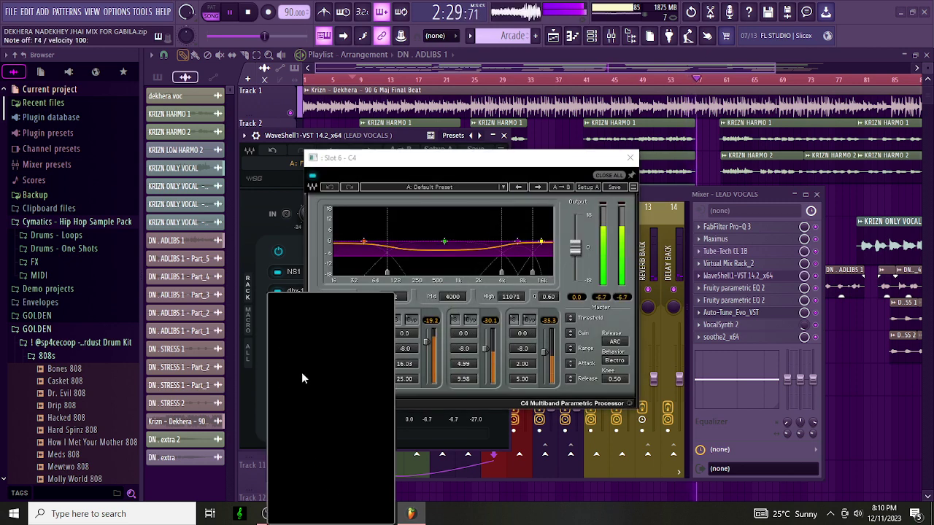
{"action": "type", "text": "VI"}
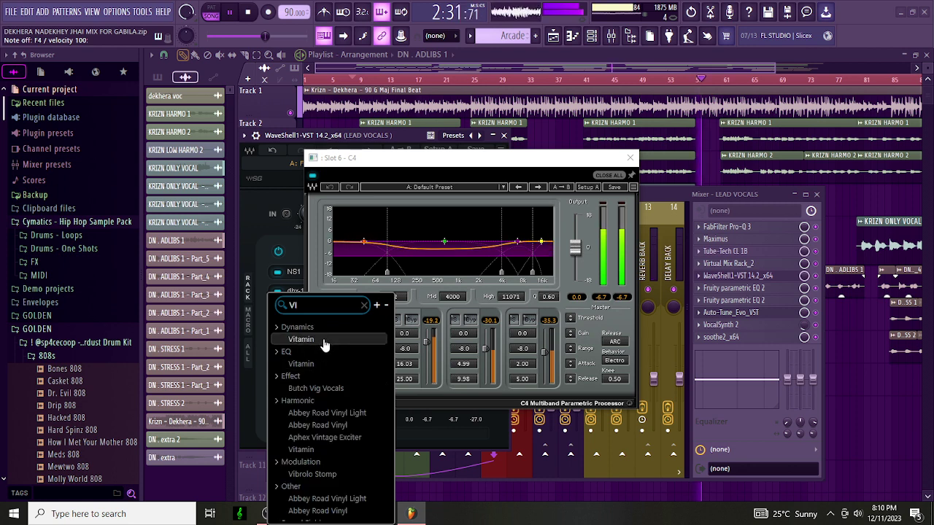
{"action": "left_click", "coordinate": [324, 342]}
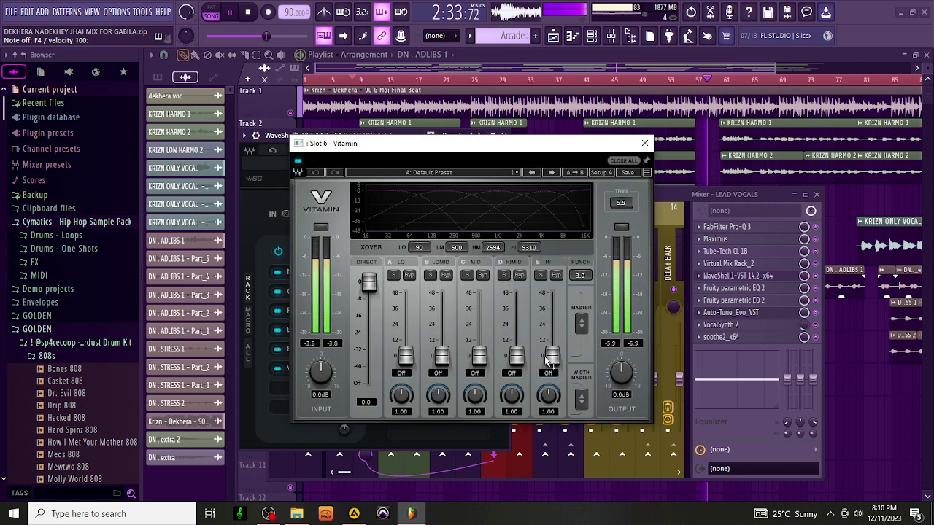
Step: Raise the Vitamin band gains to 1.0 for Hi, 0.4 for HiMid and 0.2 for Mid
{"action": "left_click_drag", "start_coordinate": [547, 361], "coordinate": [548, 360]}
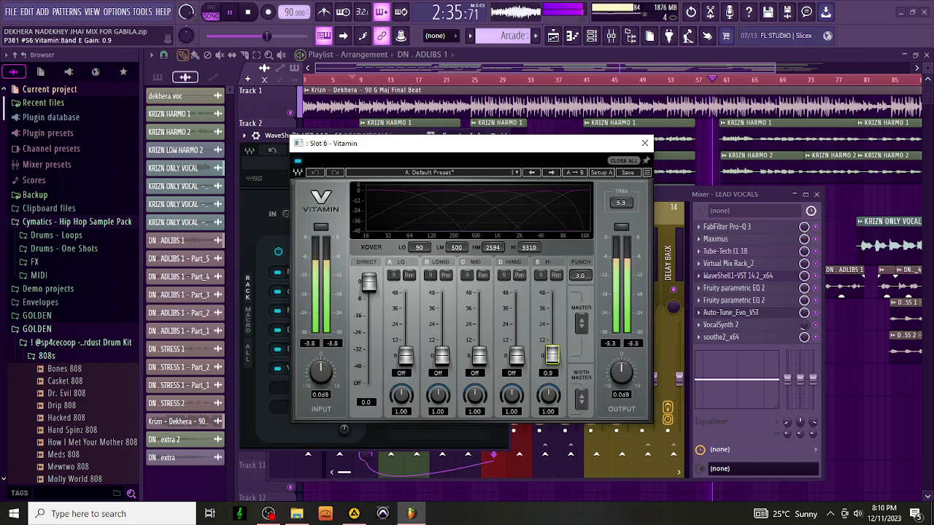
{"action": "left_click_drag", "start_coordinate": [516, 357], "coordinate": [479, 356]}
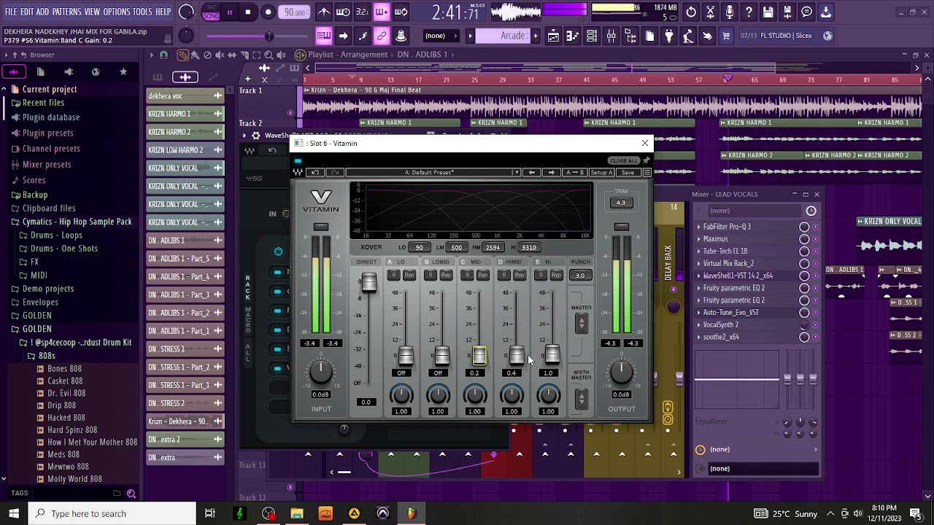
{"action": "left_click", "coordinate": [645, 144]}
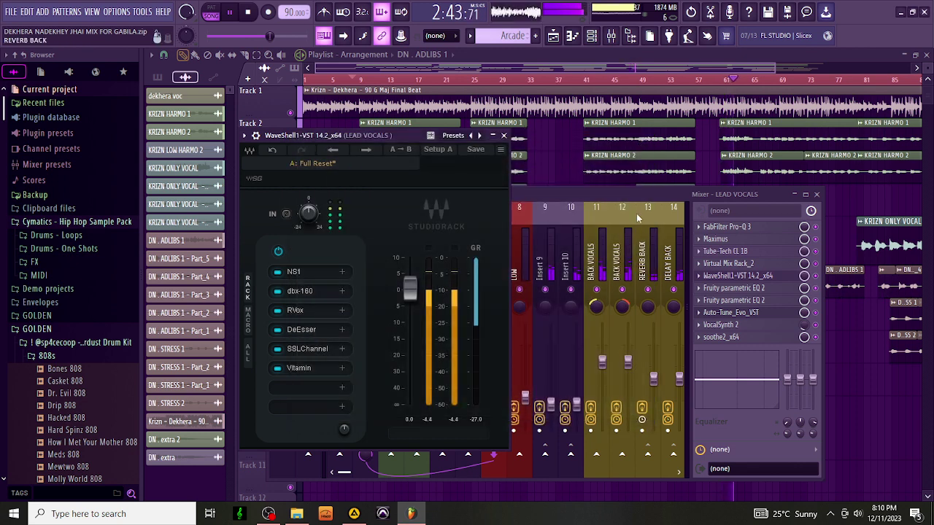
Step: Reorder the LEAD VOCALS StudioRack chain to NS1, dbx-160, DeEsser, SSLChannel, Vitamin and RVox
{"action": "left_click", "coordinate": [721, 128]}
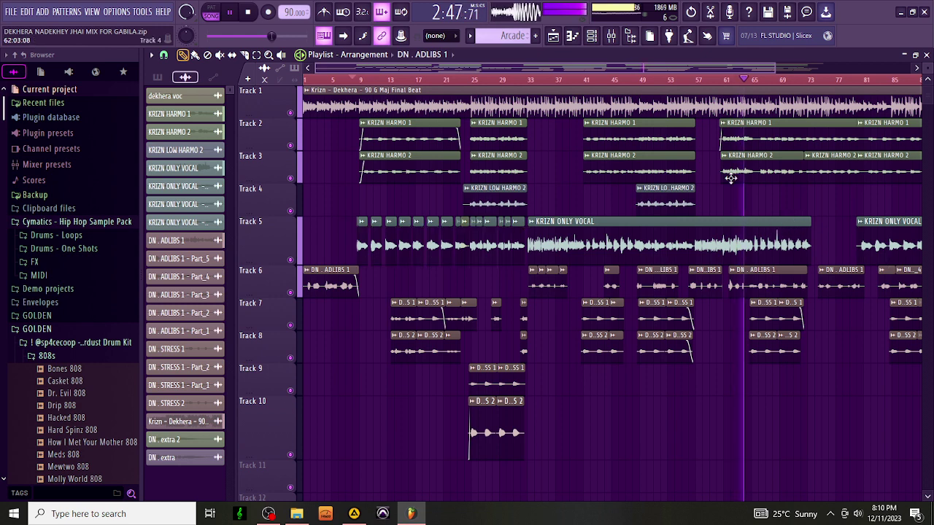
{"action": "left_click", "coordinate": [612, 36]}
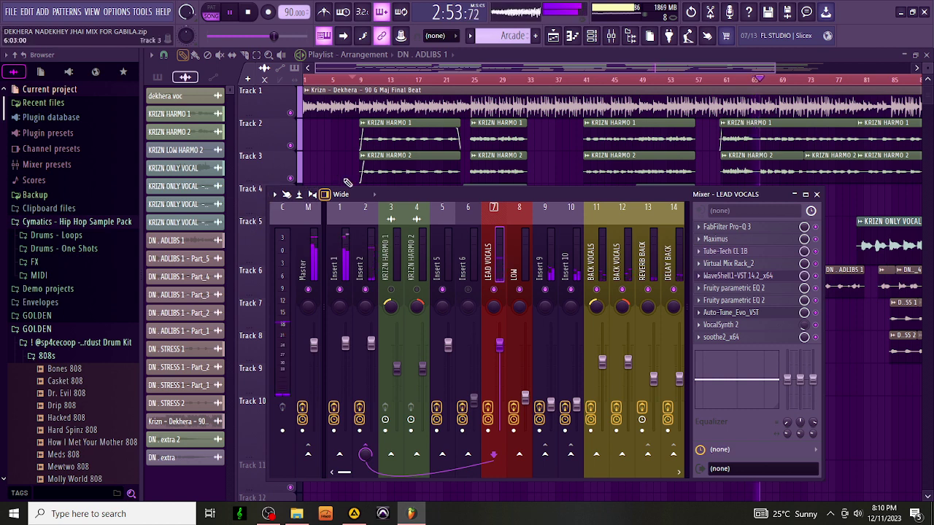
{"action": "left_click", "coordinate": [762, 278]}
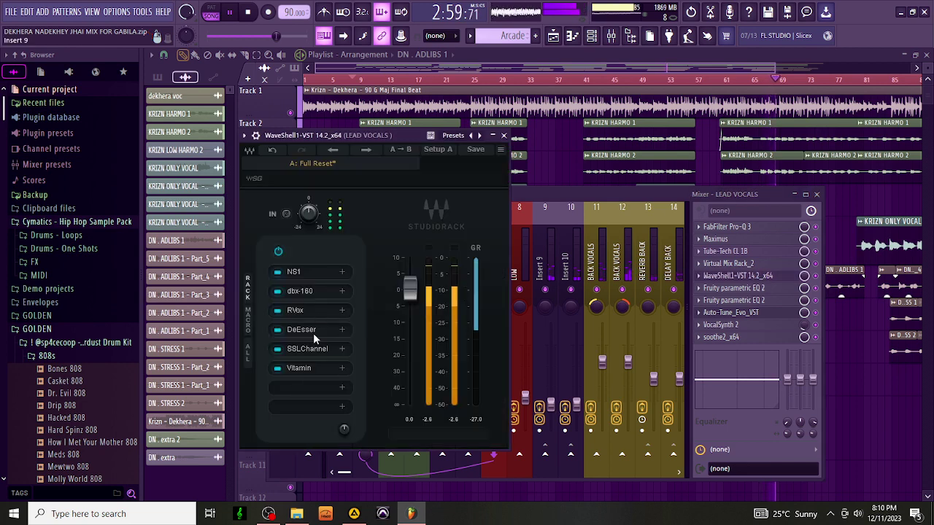
{"action": "left_click_drag", "start_coordinate": [308, 330], "coordinate": [311, 380]}
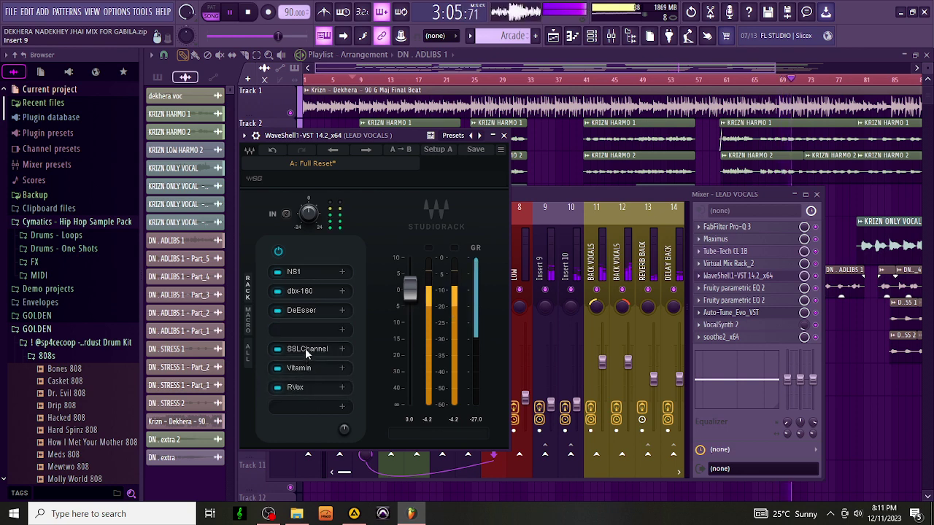
{"action": "left_click_drag", "start_coordinate": [305, 348], "coordinate": [314, 370]}
{"action": "left_click_drag", "start_coordinate": [314, 369], "coordinate": [311, 350]}
{"action": "left_click_drag", "start_coordinate": [315, 389], "coordinate": [312, 373]}
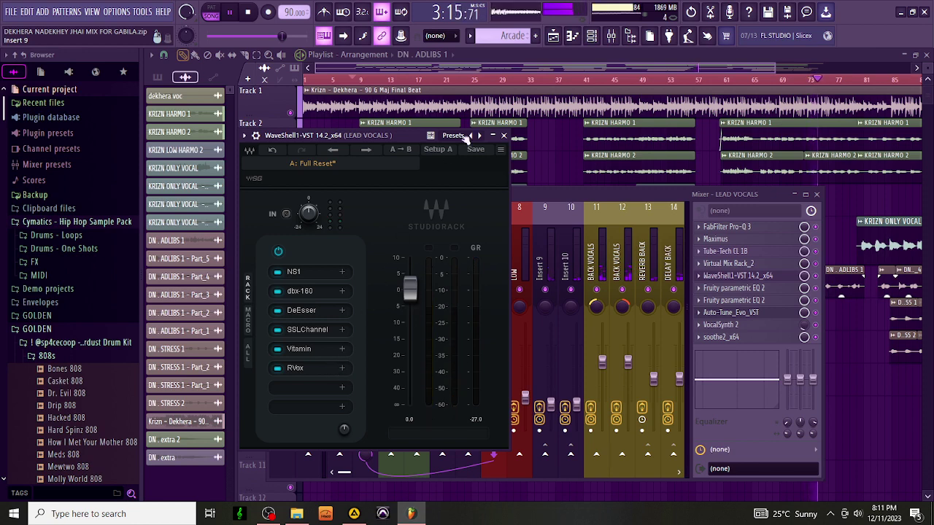
{"action": "left_click", "coordinate": [504, 138]}
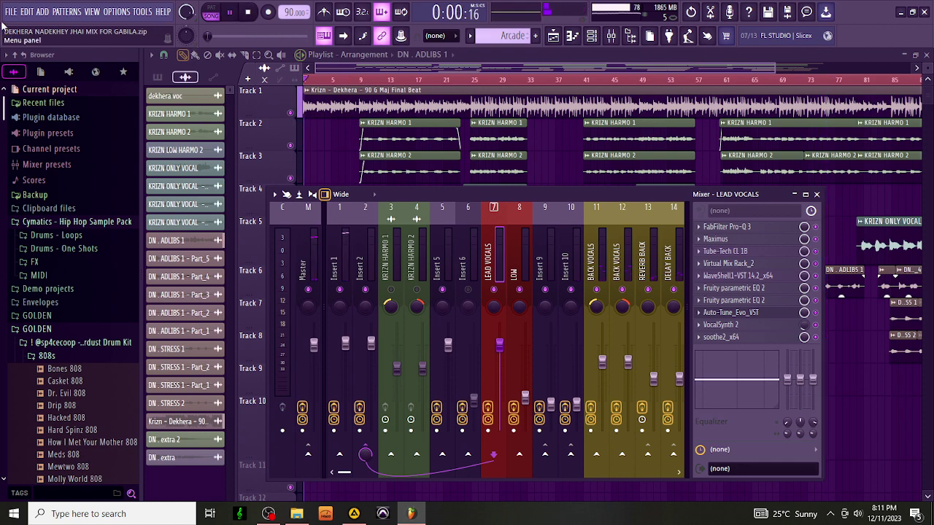
Step: Save the project as DEKHERA NADEKHEY JHAI MIX FOR GABILA.zip, replacing the existing file
{"action": "left_click", "coordinate": [11, 12]}
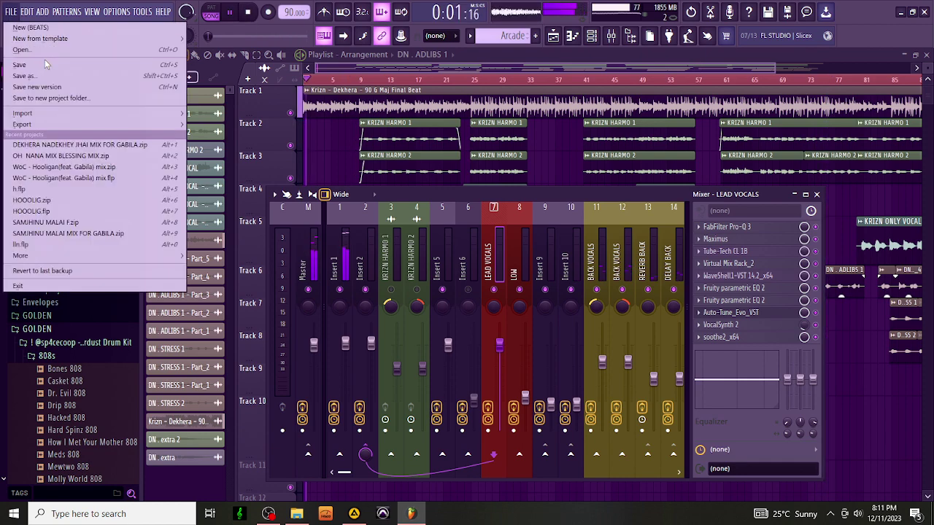
{"action": "left_click", "coordinate": [58, 66]}
{"action": "left_click", "coordinate": [288, 277]}
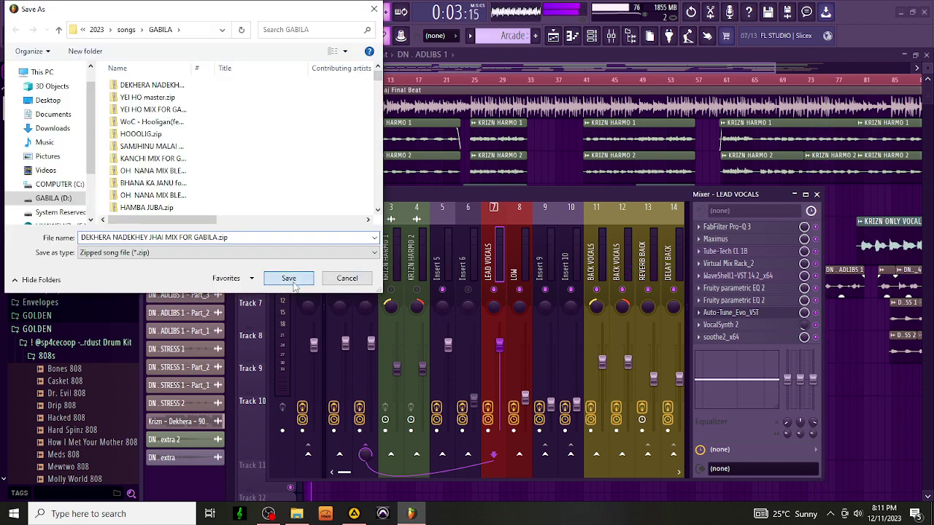
{"action": "left_click", "coordinate": [510, 256]}
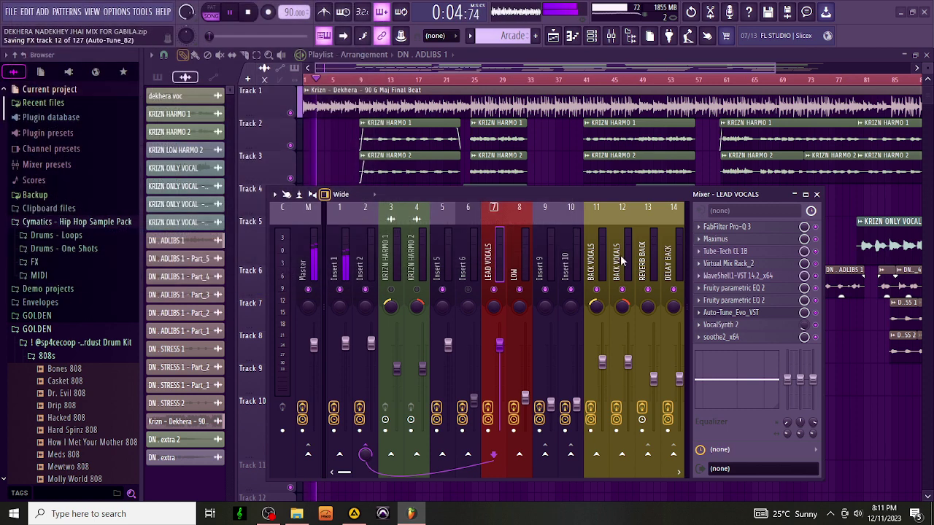
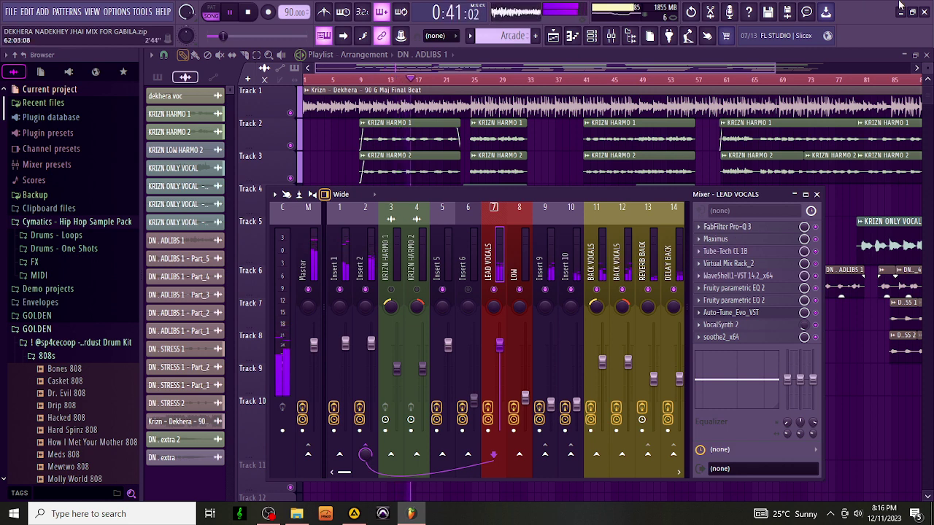
Step: Adjust the Noveltech Vocal Enhancer on Insert 2 to an enhancement of 20 and a high frequency limit of 6.0 kHz
{"action": "left_click", "coordinate": [367, 220]}
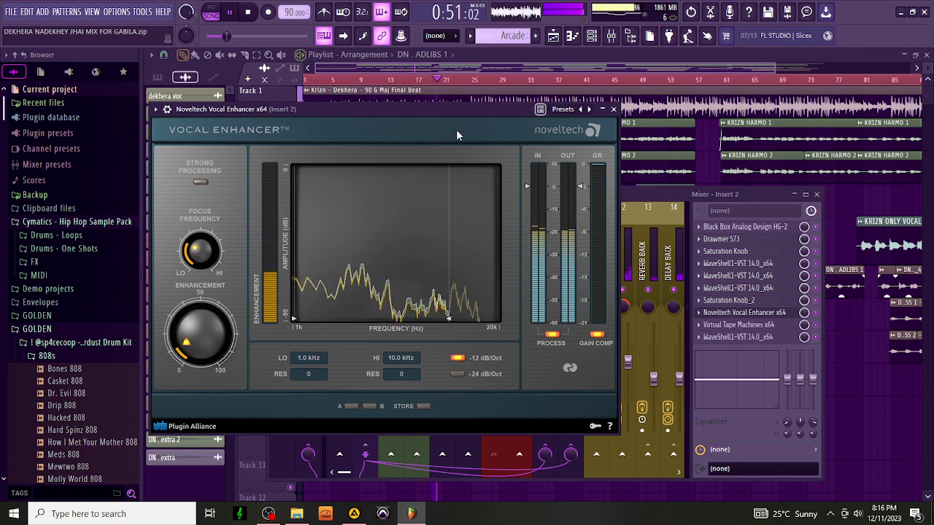
{"action": "left_click_drag", "start_coordinate": [461, 112], "coordinate": [604, 186]}
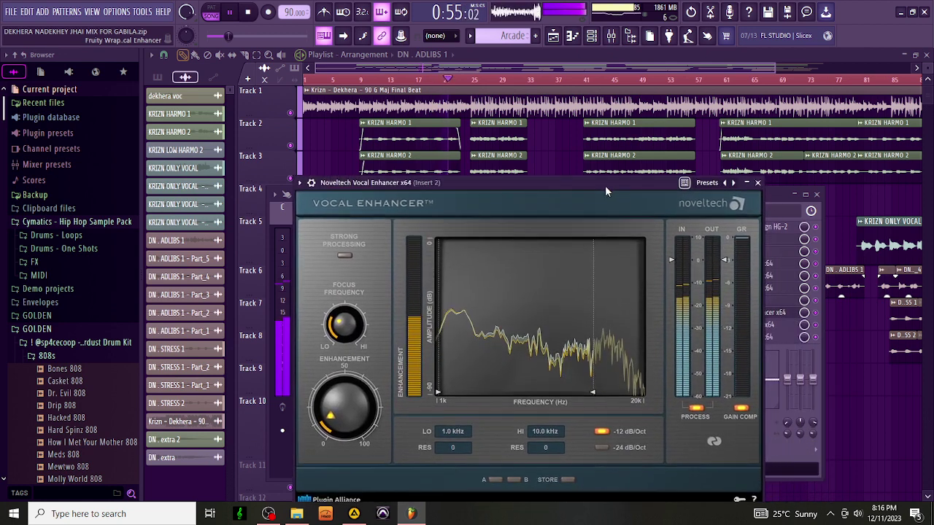
{"action": "left_click", "coordinate": [348, 405]}
{"action": "left_click_drag", "start_coordinate": [345, 397], "coordinate": [344, 393]}
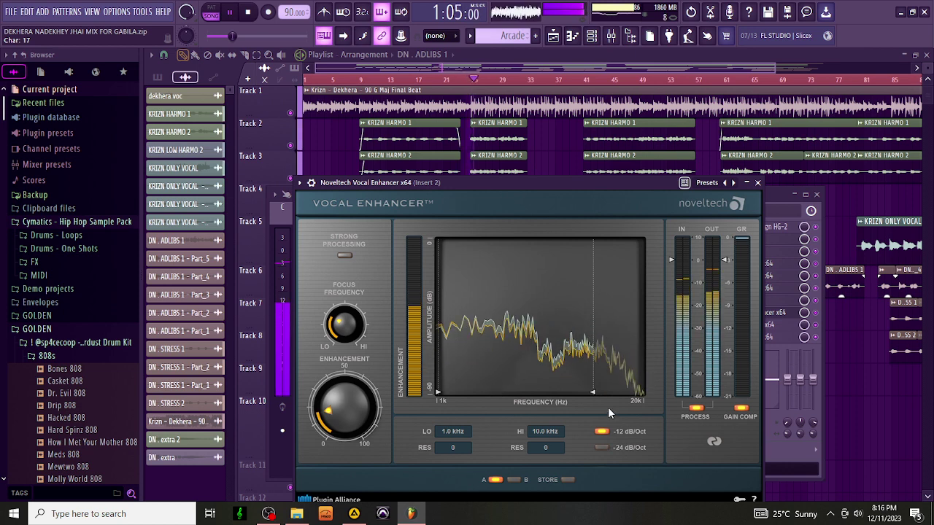
{"action": "left_click_drag", "start_coordinate": [592, 394], "coordinate": [560, 385]}
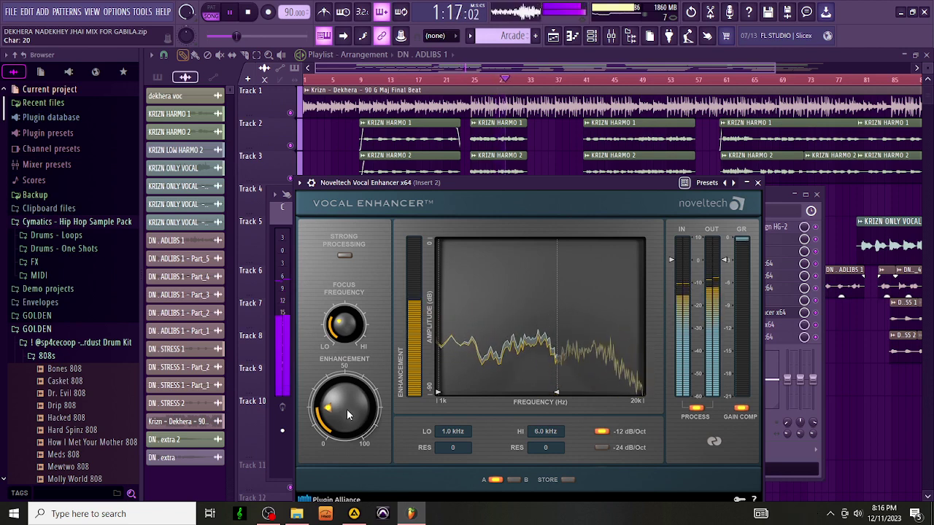
{"action": "left_click", "coordinate": [758, 182]}
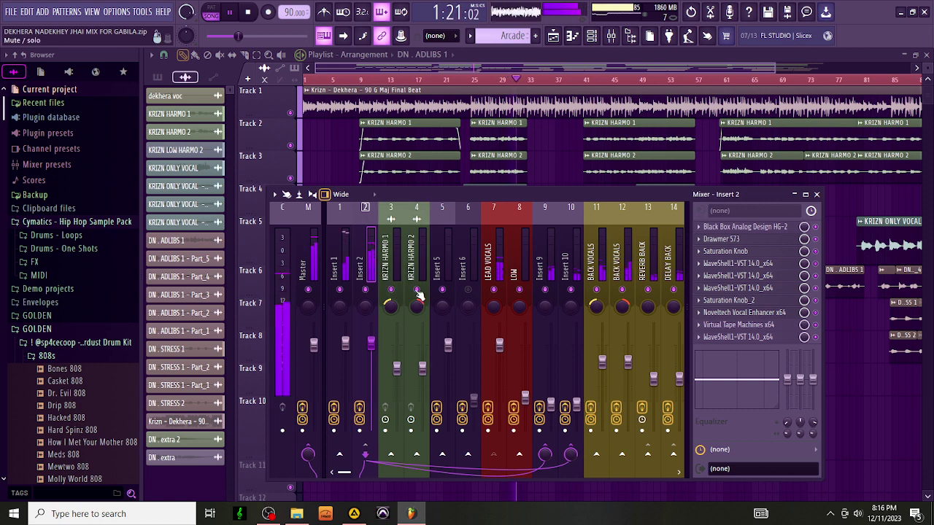
Step: Play the song from bar 9 and check the KRIZN HARMO 1 clip's settings and its BACK VOCALS mixer track
{"action": "left_click", "coordinate": [361, 78]}
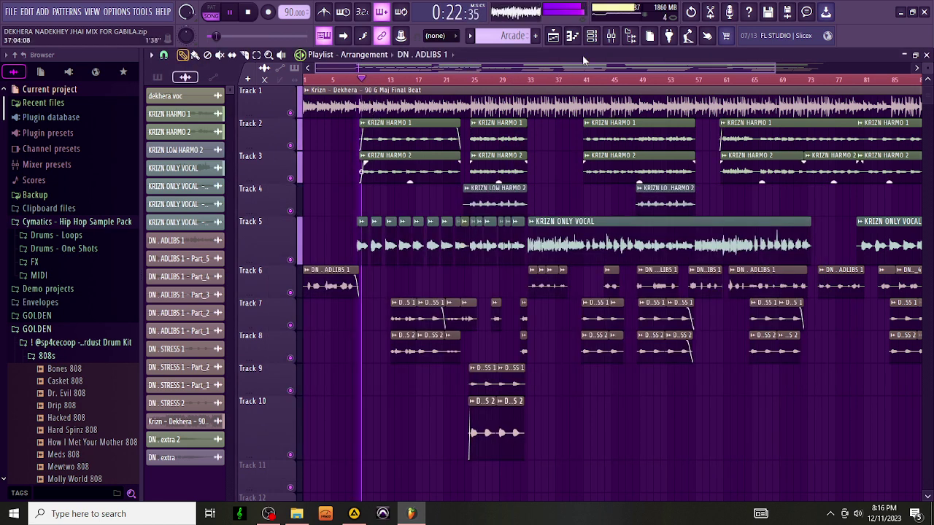
{"action": "left_click", "coordinate": [592, 35]}
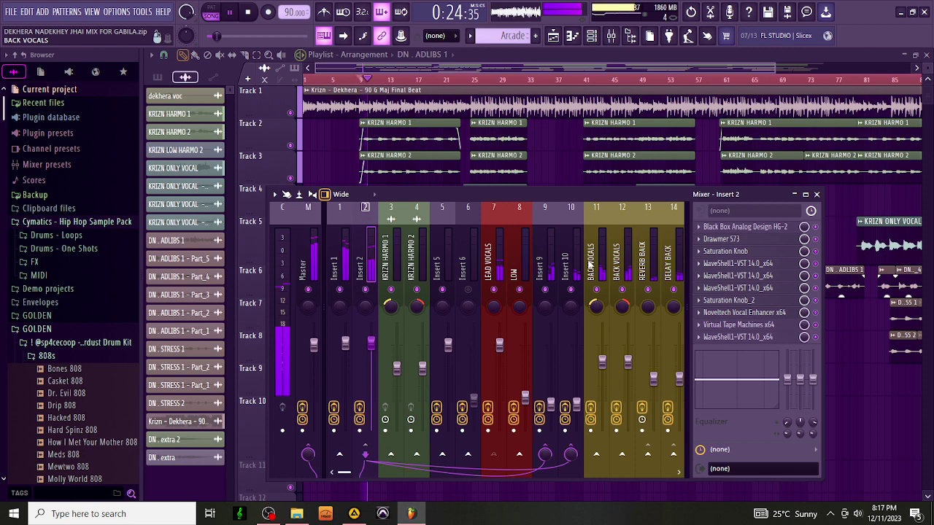
{"action": "left_click", "coordinate": [421, 125]}
{"action": "double_click", "coordinate": [422, 125]}
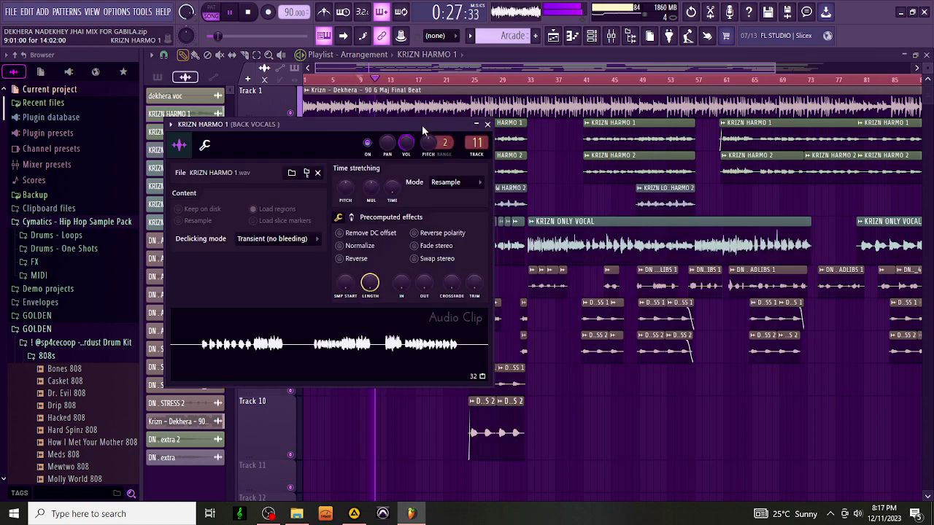
{"action": "left_click", "coordinate": [478, 140]}
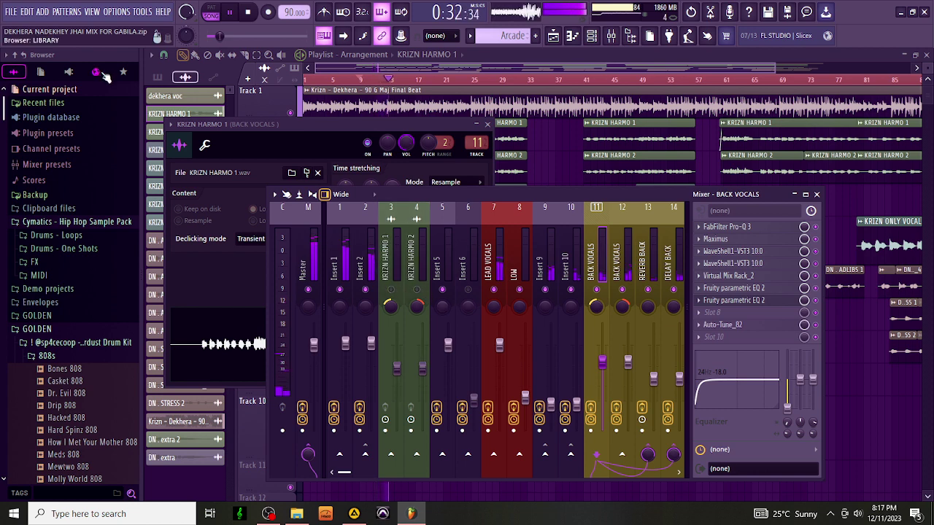
Step: Save the updated mix over DEKHERA NADEKHEY JHAI MIX FOR GABILA.zip as a zipped song file
{"action": "left_click", "coordinate": [11, 12]}
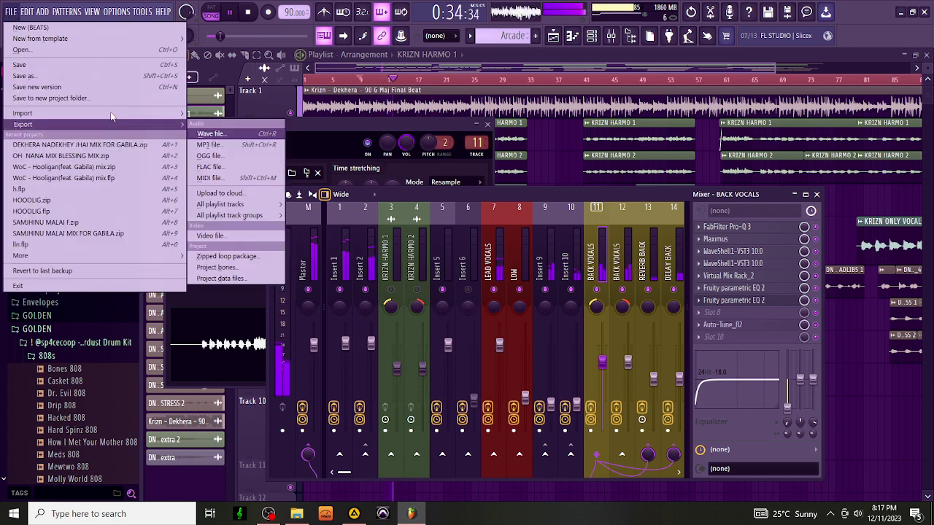
{"action": "left_click", "coordinate": [24, 75]}
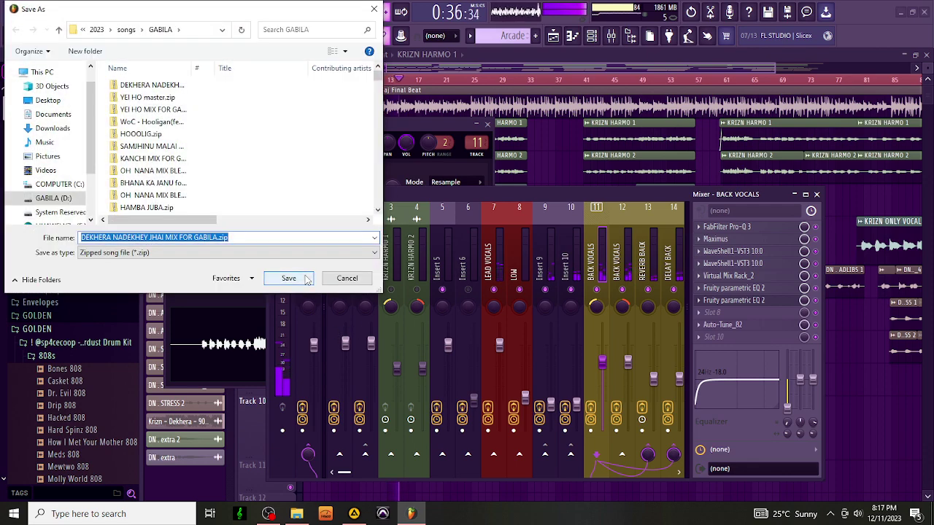
{"action": "left_click", "coordinate": [295, 280]}
{"action": "left_click", "coordinate": [506, 258]}
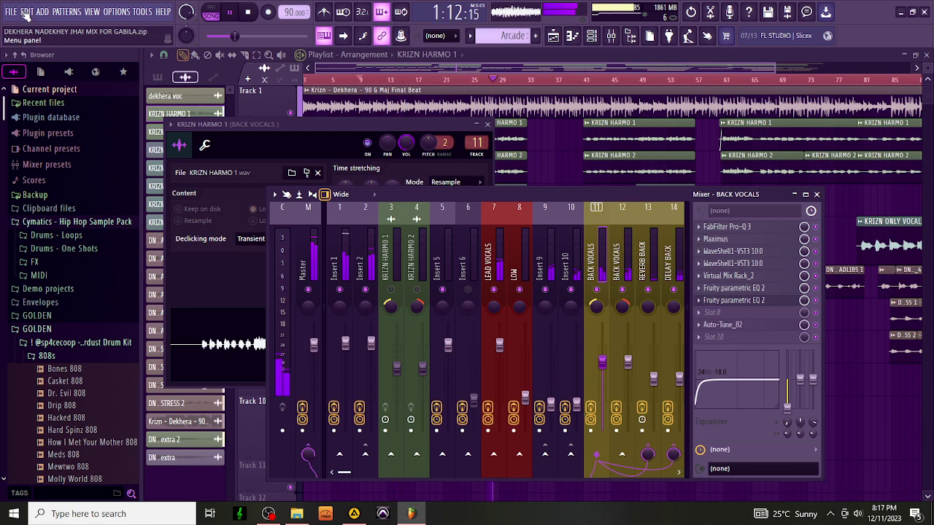
Step: Export the song as DEKHERA NADEKHEY JHAI MIX FOR GABILA in both WAV and MP3 formats and start rendering
{"action": "left_click", "coordinate": [15, 13]}
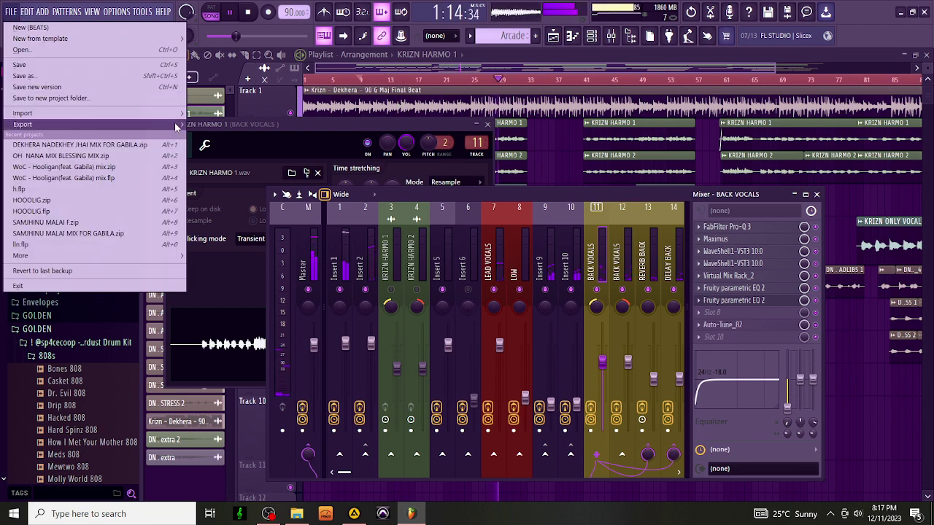
{"action": "mouse_move", "coordinate": [130, 114]}
{"action": "left_click", "coordinate": [233, 133]}
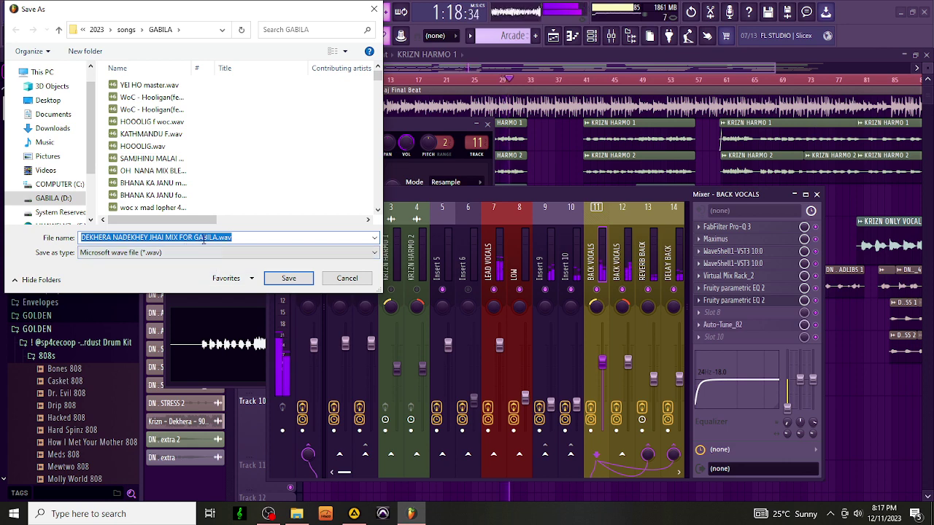
{"action": "left_click", "coordinate": [288, 278]}
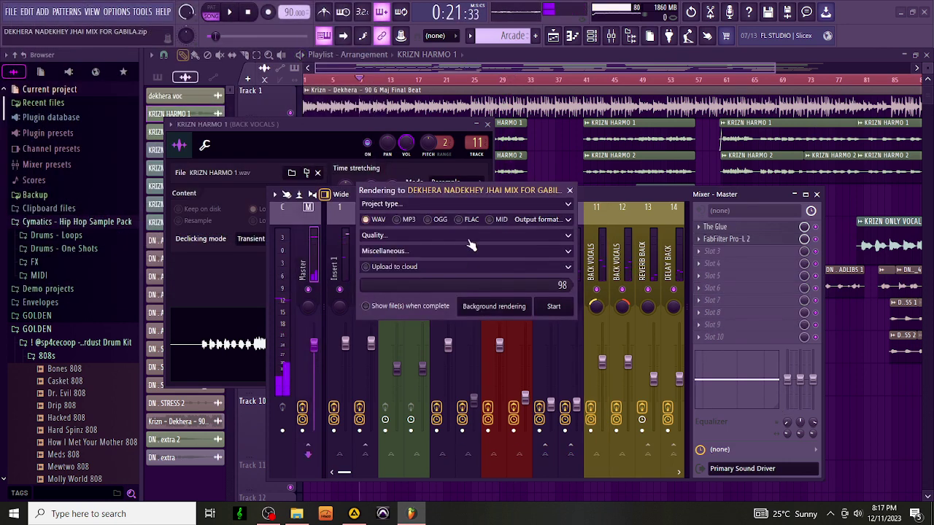
{"action": "left_click", "coordinate": [409, 220]}
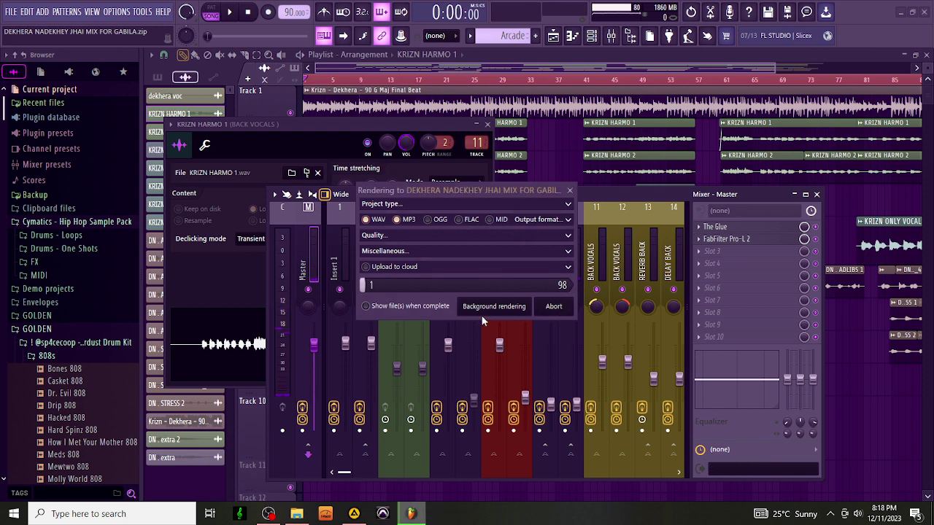
{"action": "left_click", "coordinate": [268, 513]}
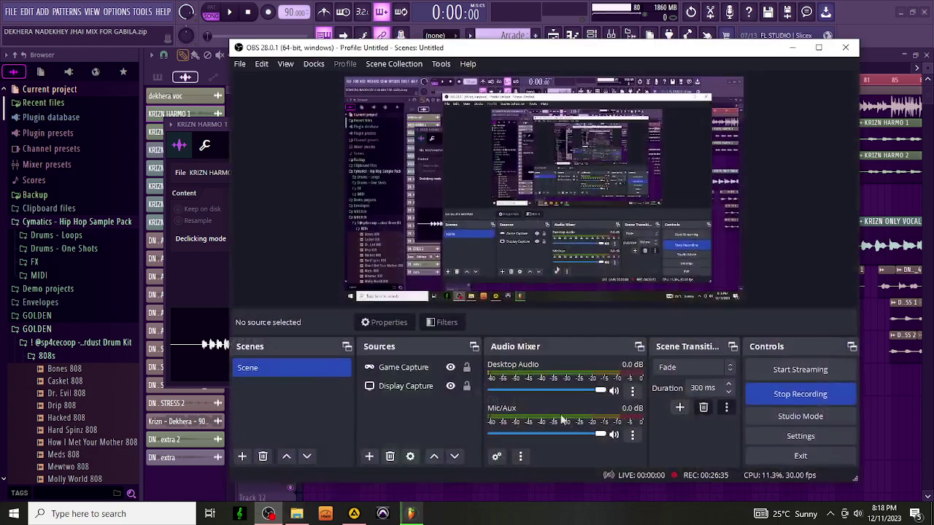